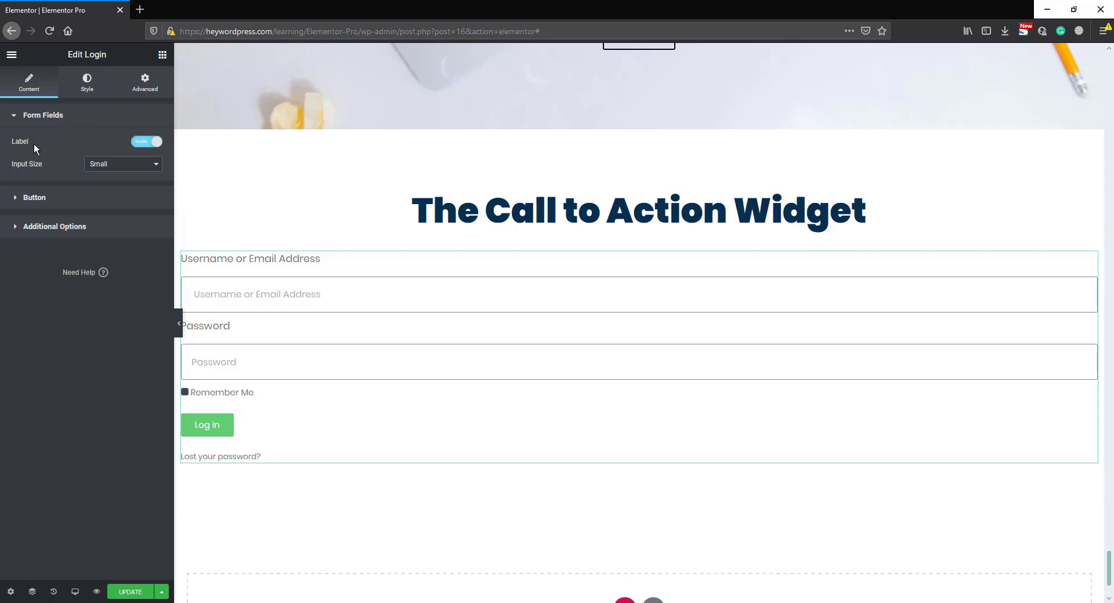
- Try hiding the login form's labels, then try the Medium, Large and Extra Small input sizes before restoring the labels and Small size
left_click(143, 142)
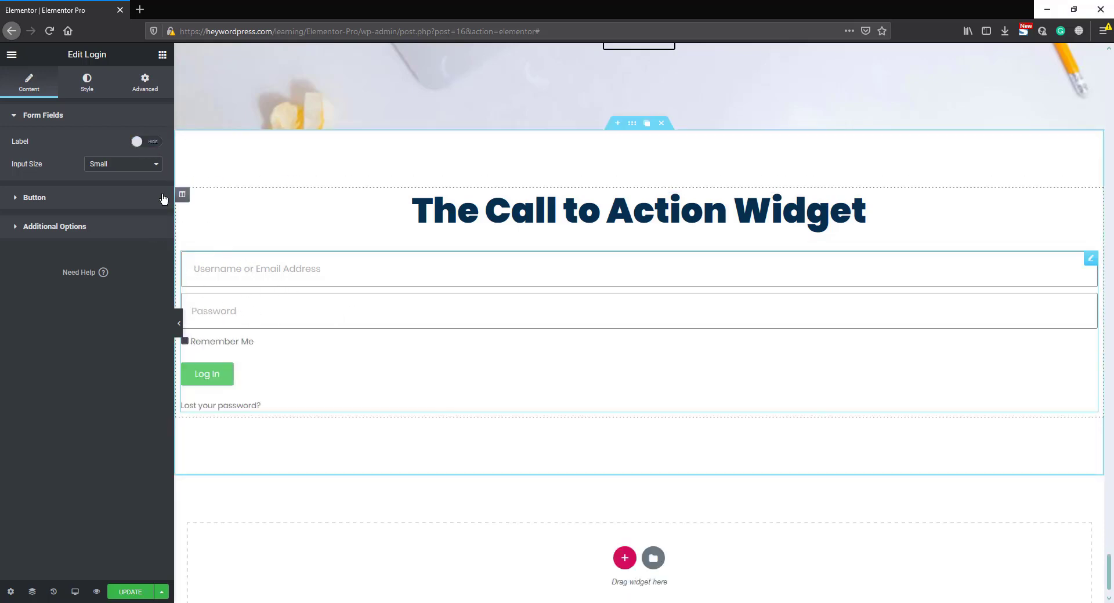
left_click(150, 143)
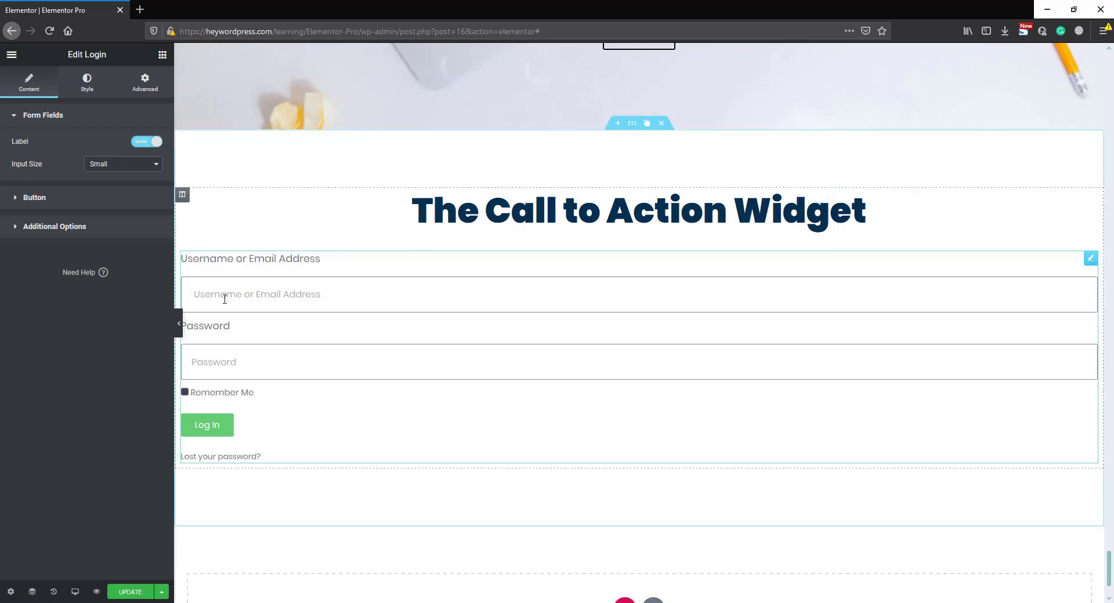
left_click(111, 166)
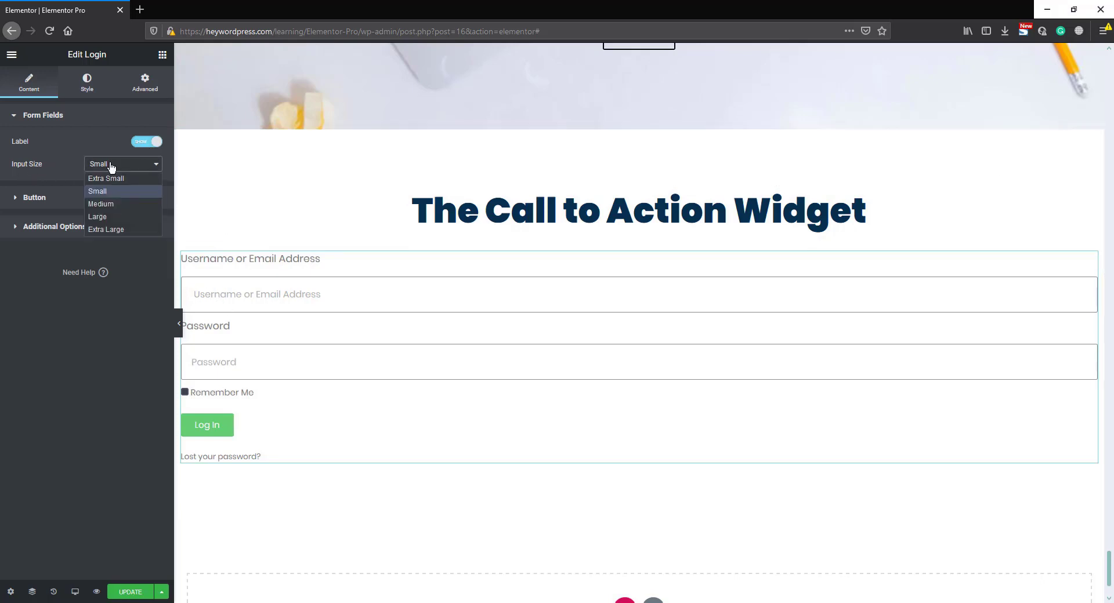
left_click(114, 203)
left_click(122, 169)
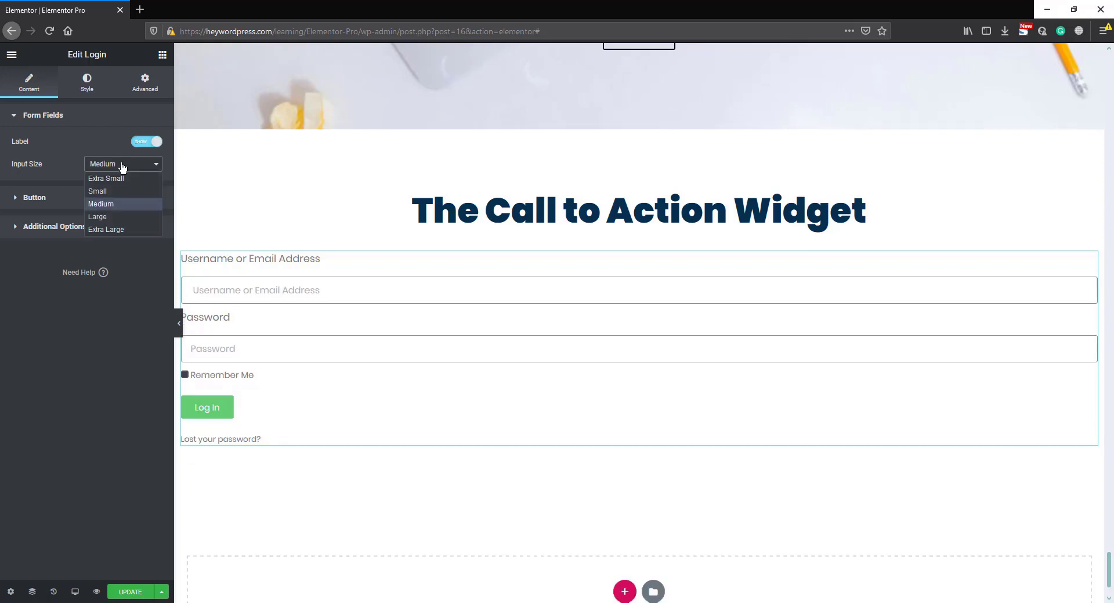
left_click(118, 215)
left_click(112, 165)
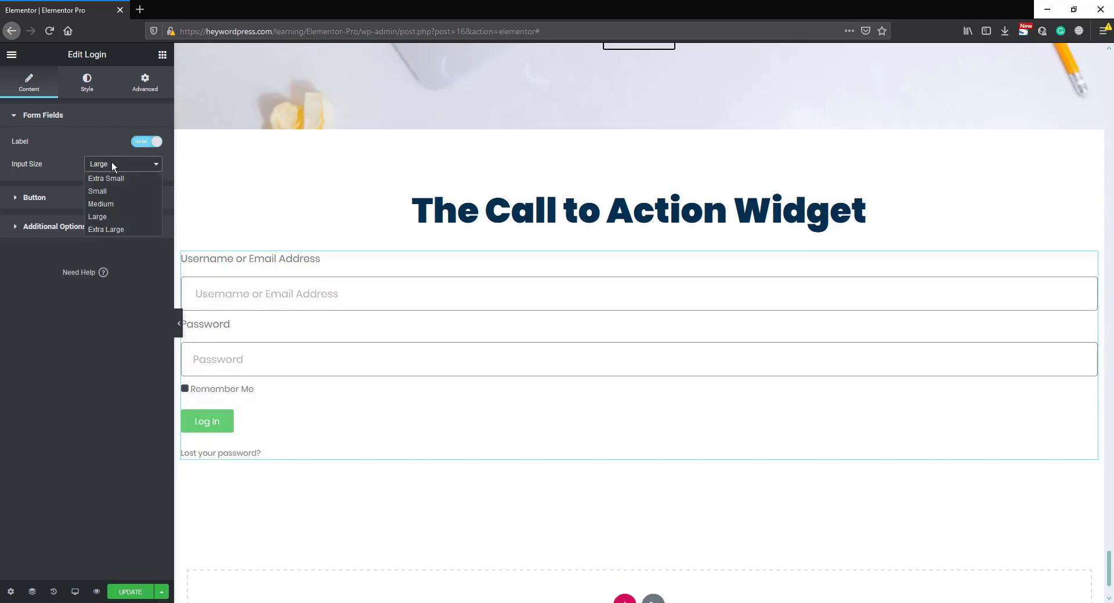
left_click(117, 224)
left_click(113, 166)
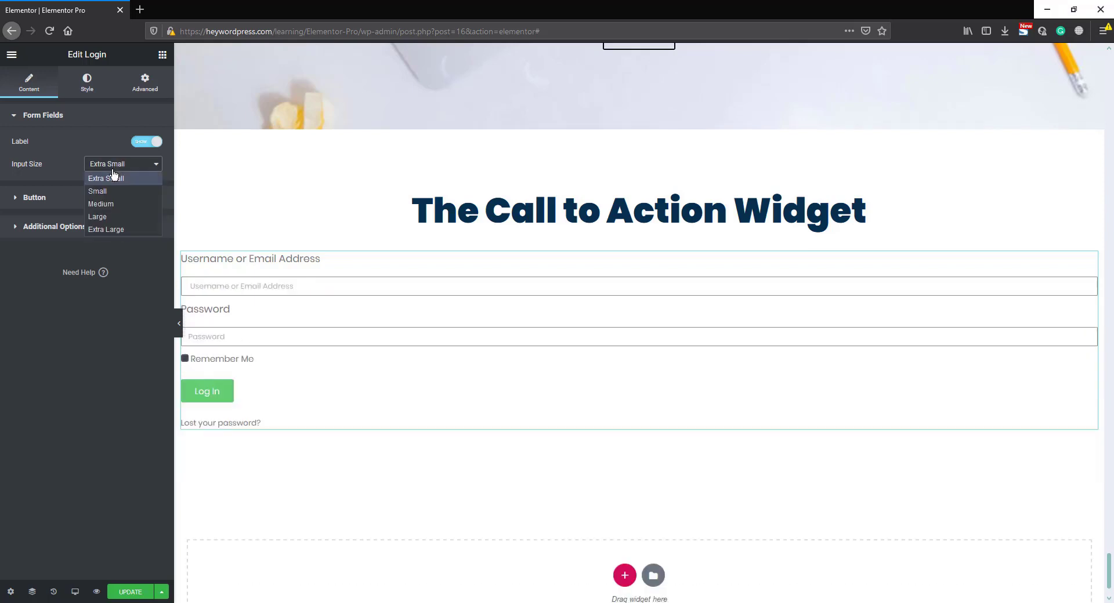
left_click(112, 190)
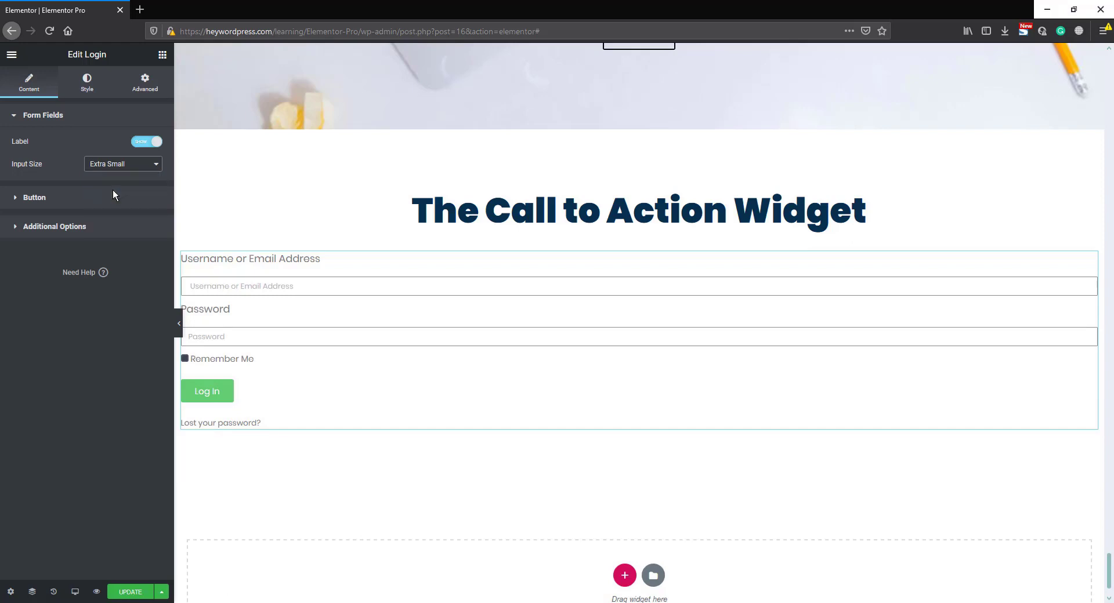
- Try the Extra Large size on the login form's button, then return it to Small
left_click(60, 199)
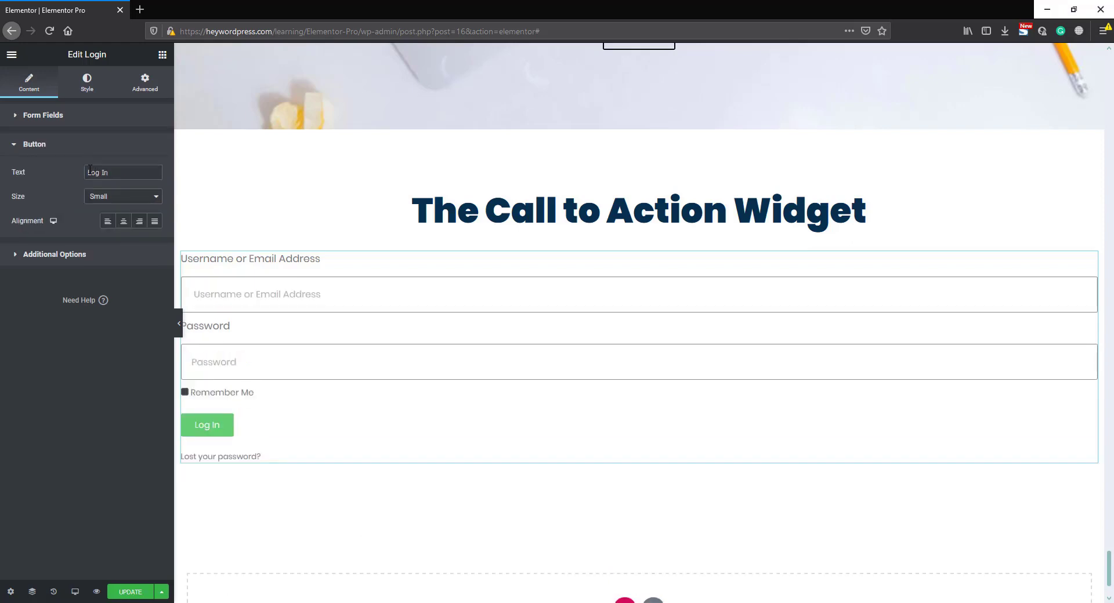
left_click_drag(118, 173, 58, 176)
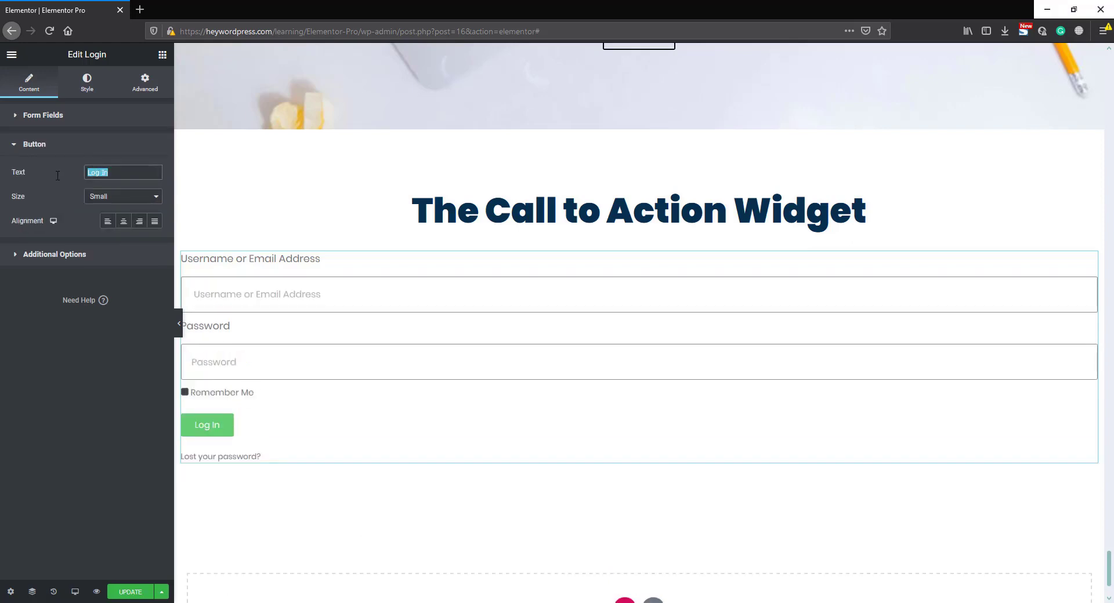
left_click(87, 177)
left_click(102, 197)
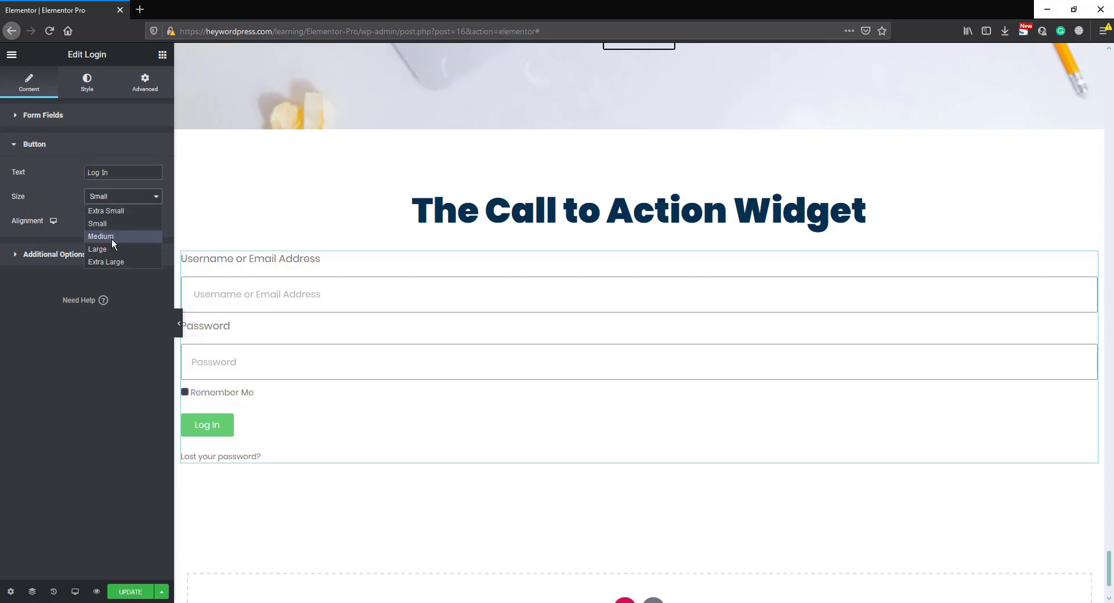
left_click(115, 261)
left_click(116, 200)
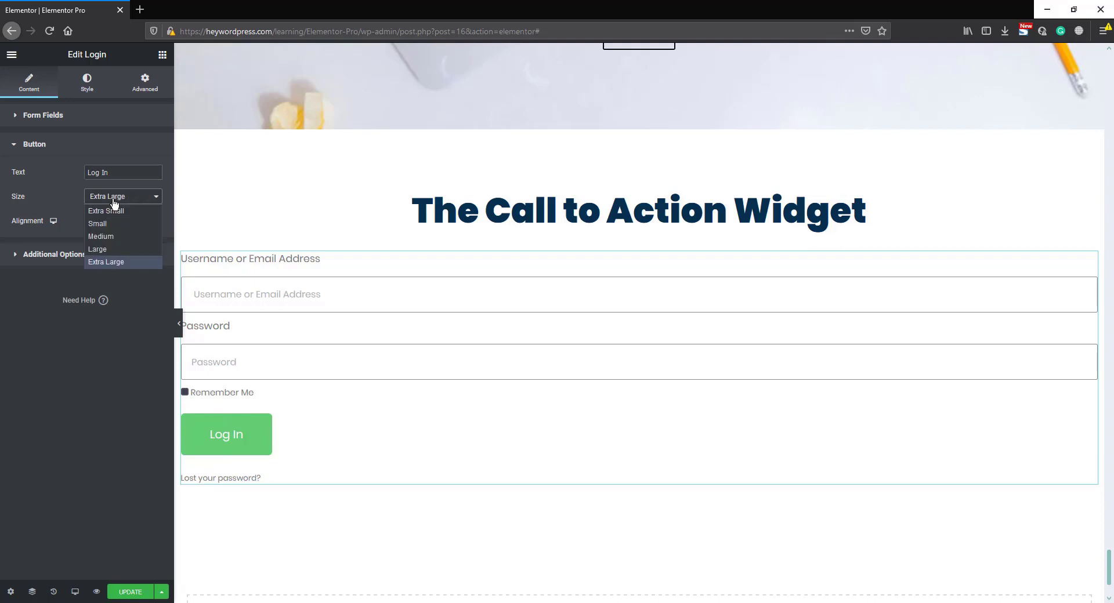
left_click(106, 224)
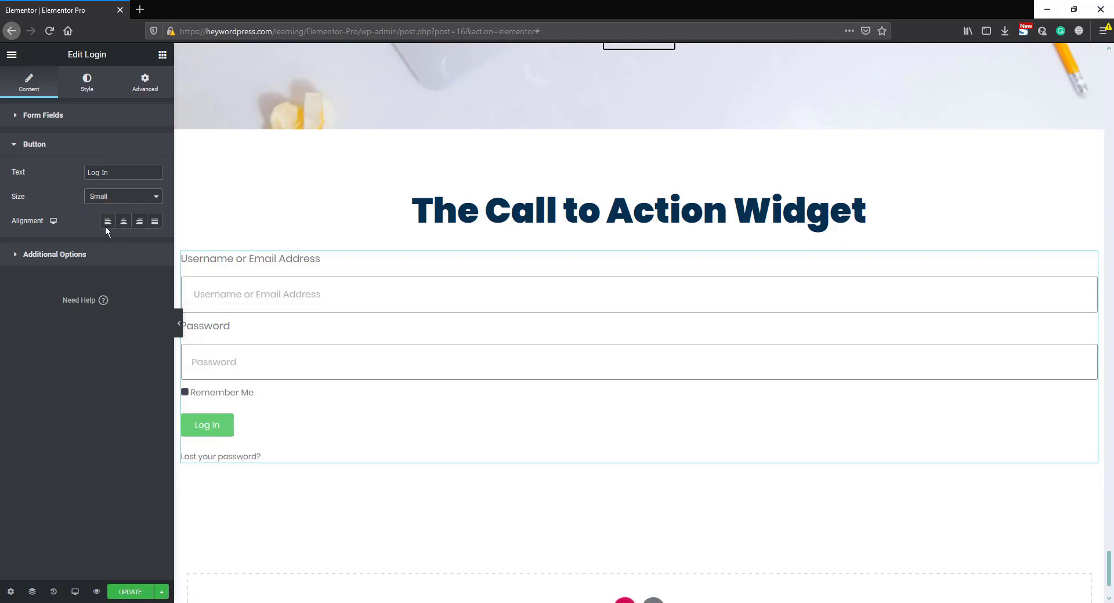
- Try the center, right and justified alignments for the login button, then align it left
left_click(123, 223)
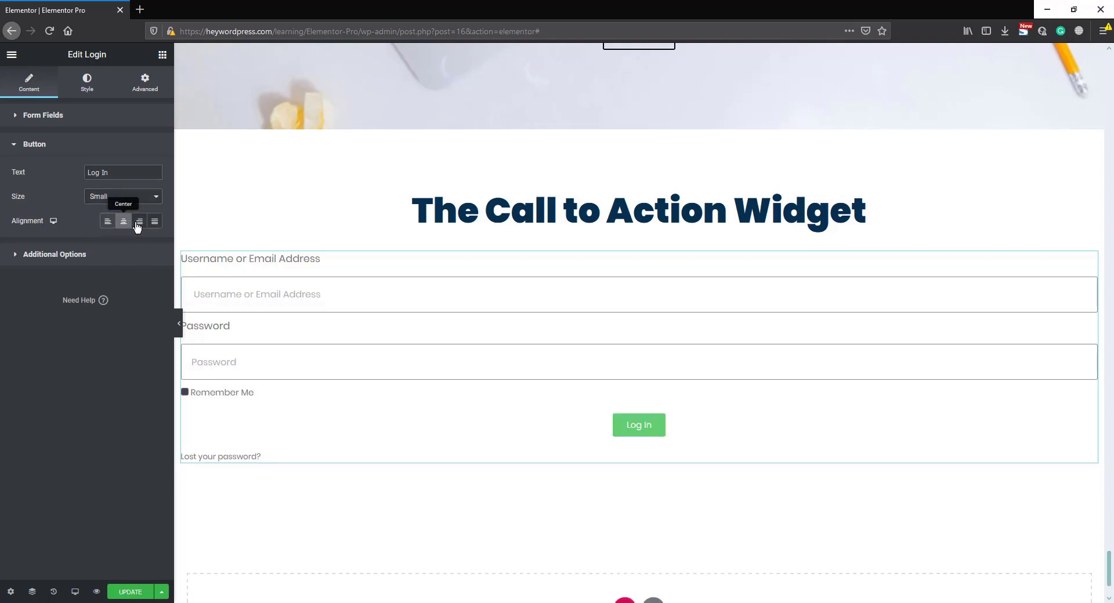
left_click(139, 223)
left_click(155, 222)
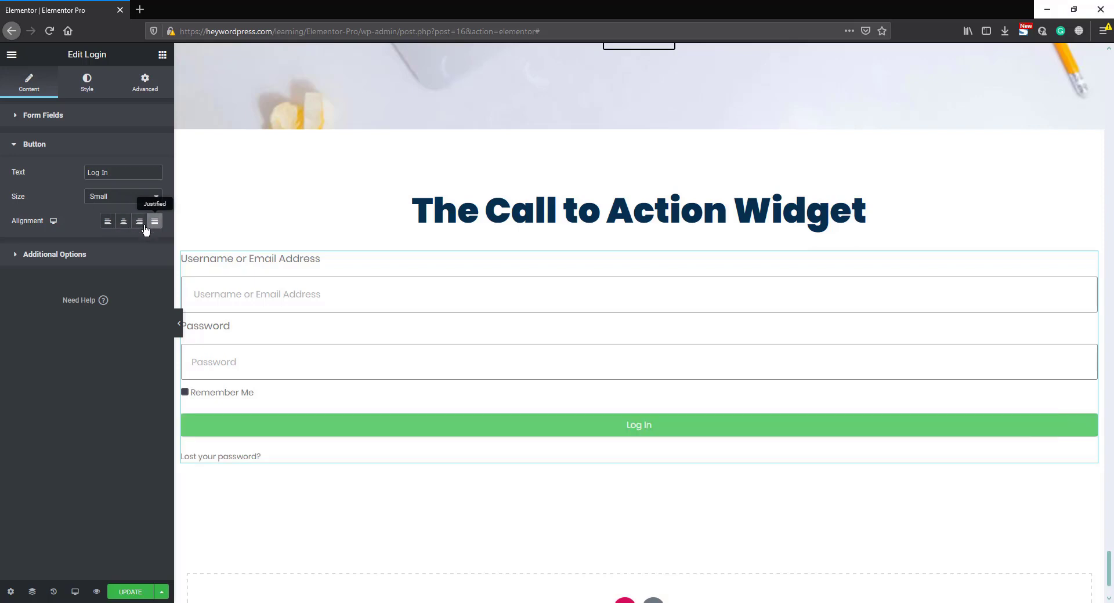
left_click(108, 222)
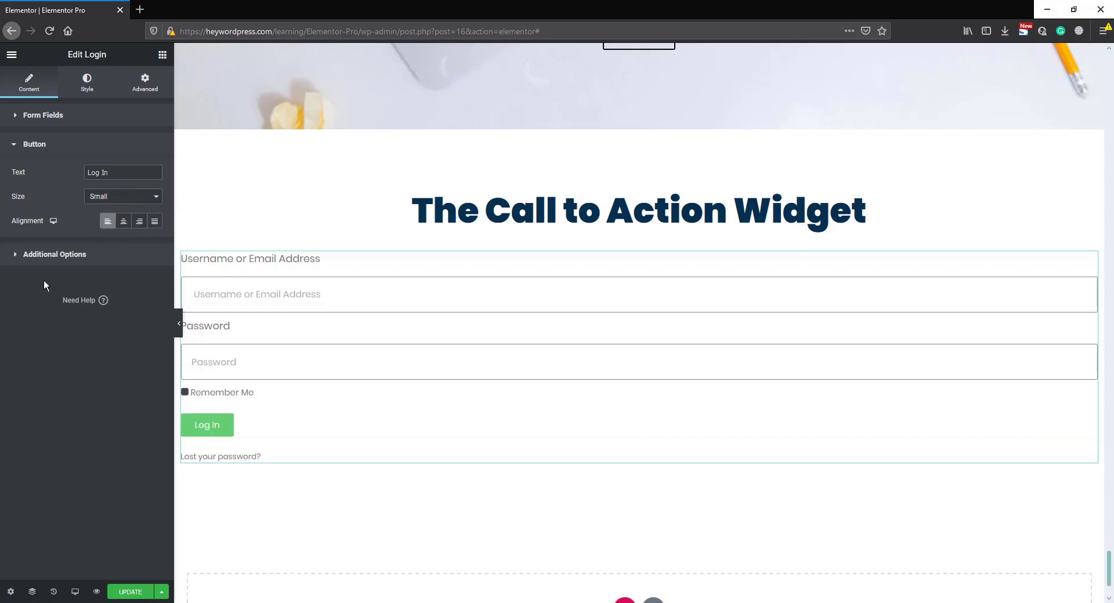
left_click(58, 255)
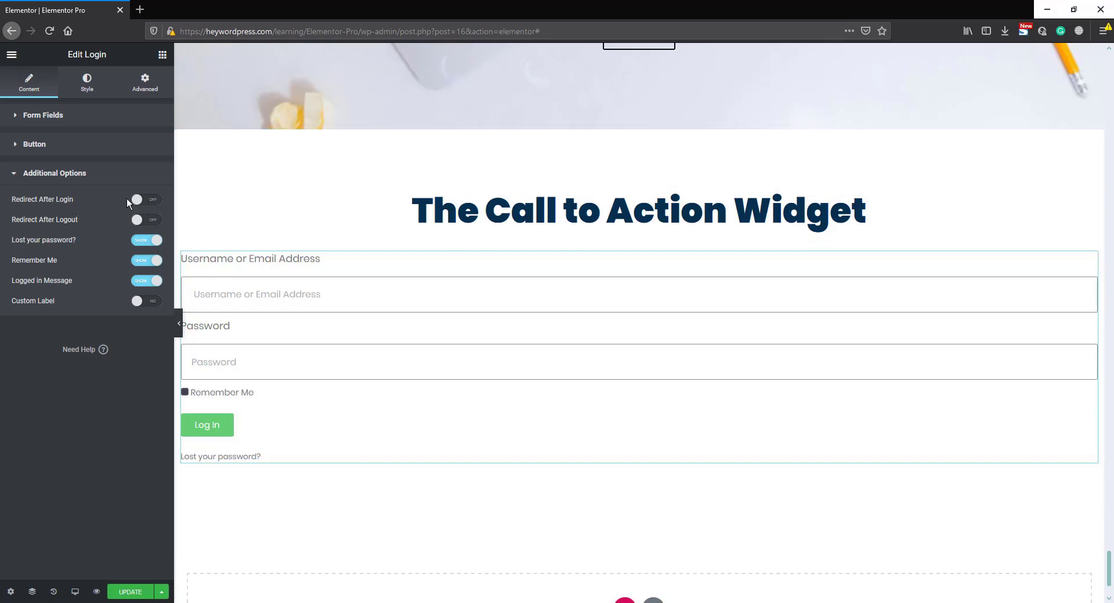
left_click(154, 201)
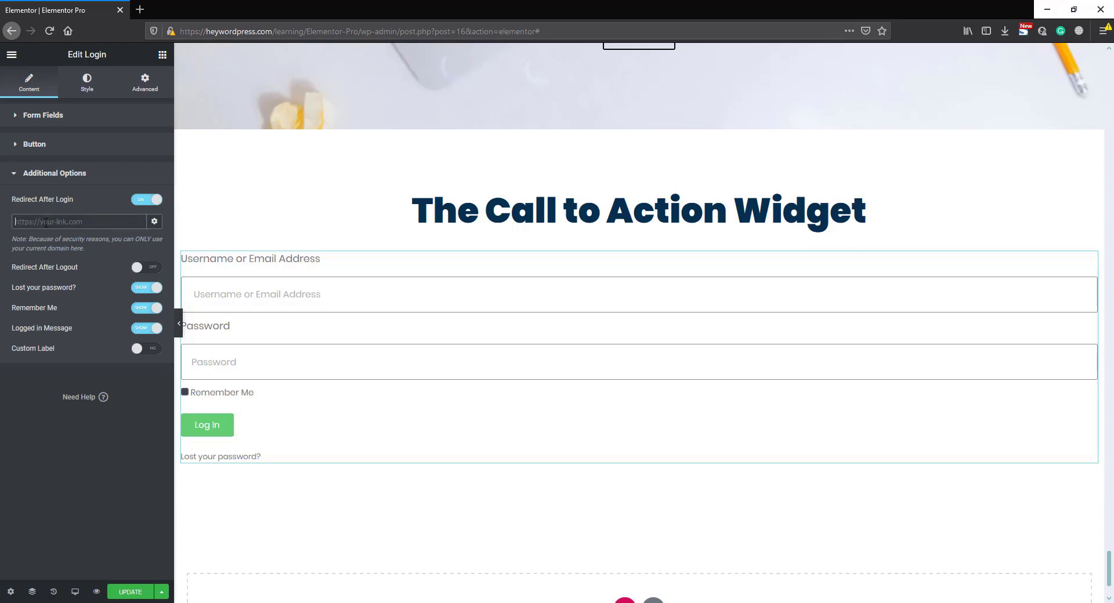
type("https://heywordpress.com/")
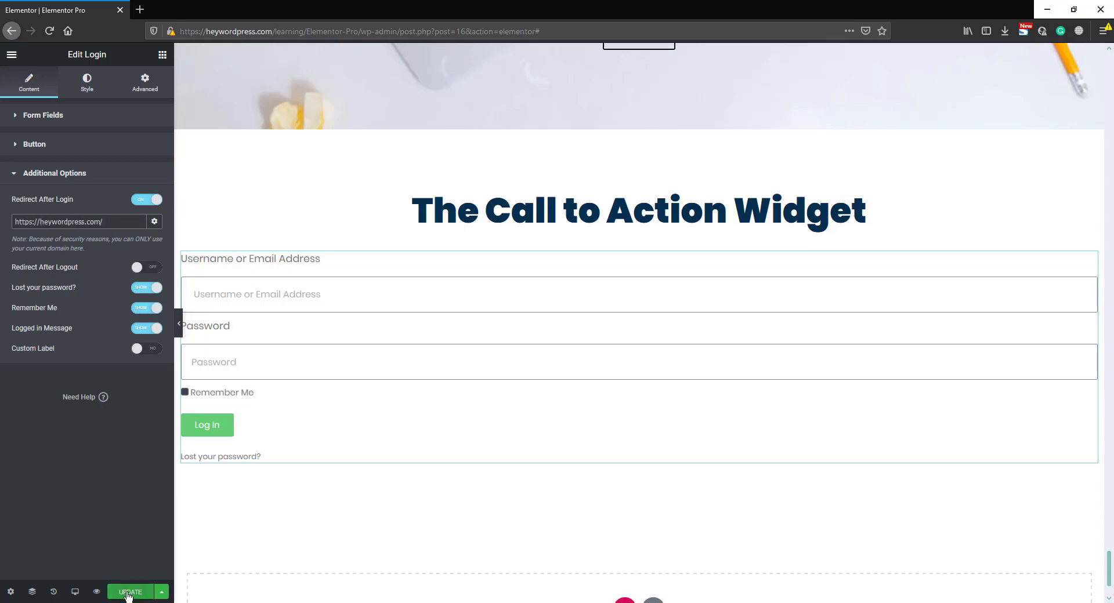
left_click(128, 593)
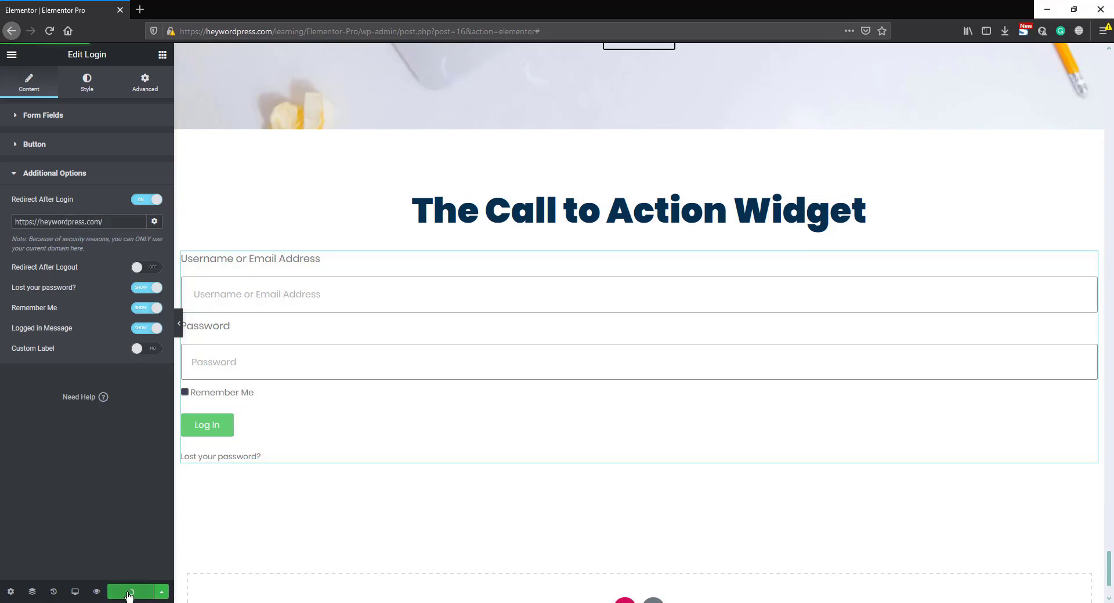
- Preview the published page and examine the login widget beneath the Call to Action Widget heading
left_click(96, 592)
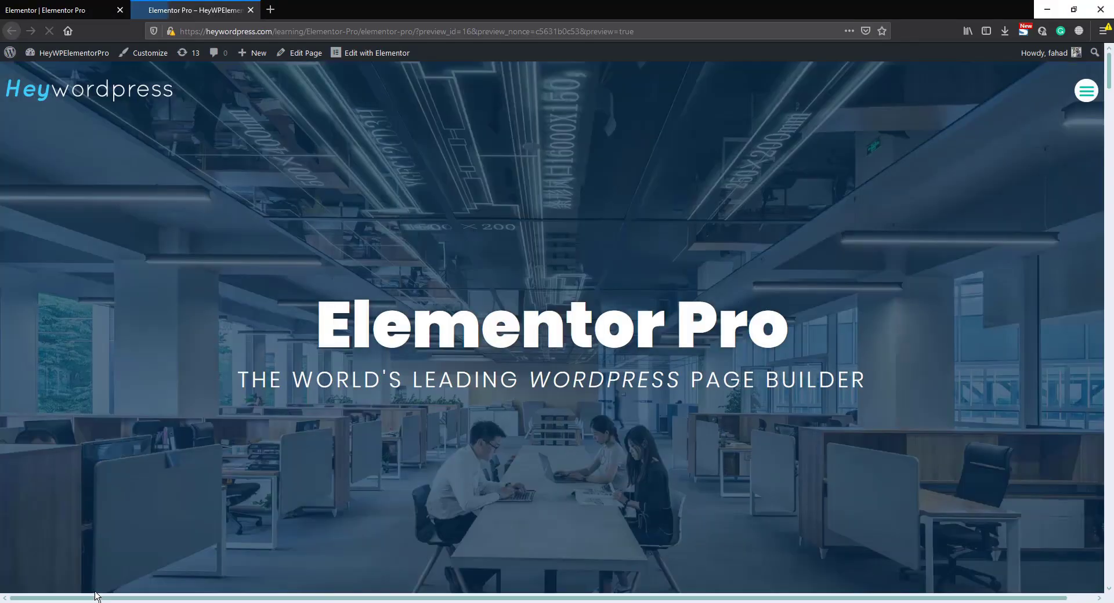
scroll(1112, 145, "down", 10)
left_click_drag(1112, 145, 1112, 251)
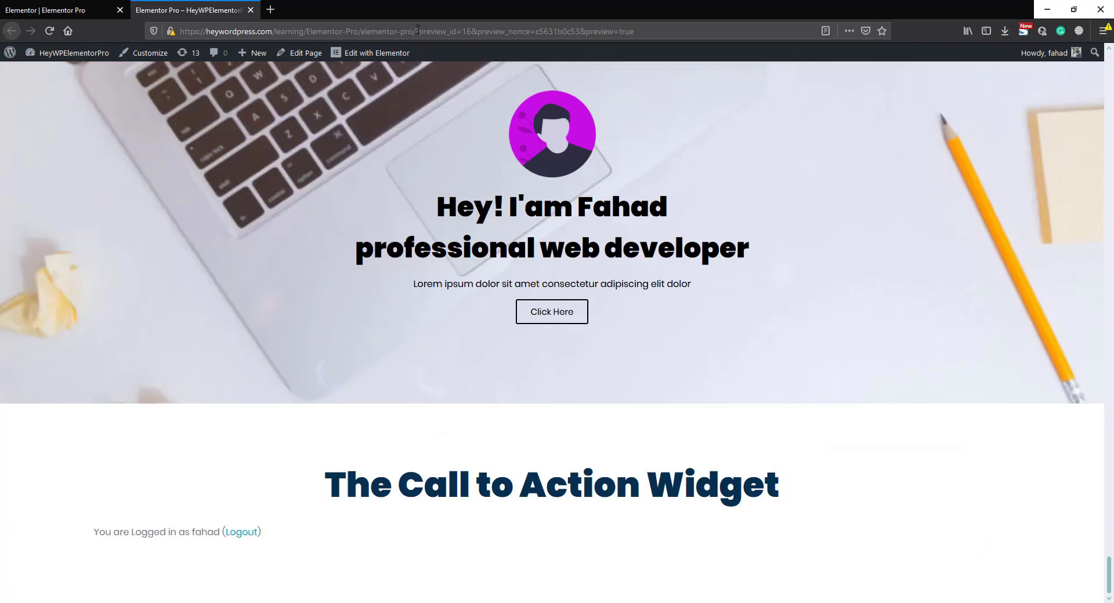
left_click_drag(415, 31, 179, 31)
key("ctrl+c")
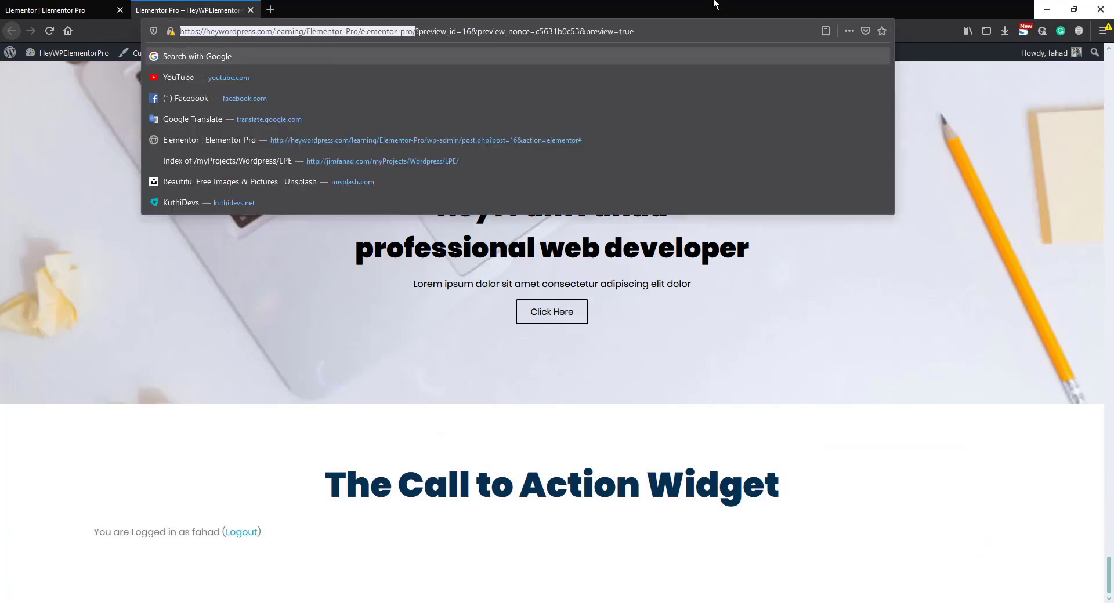
left_click(1104, 31)
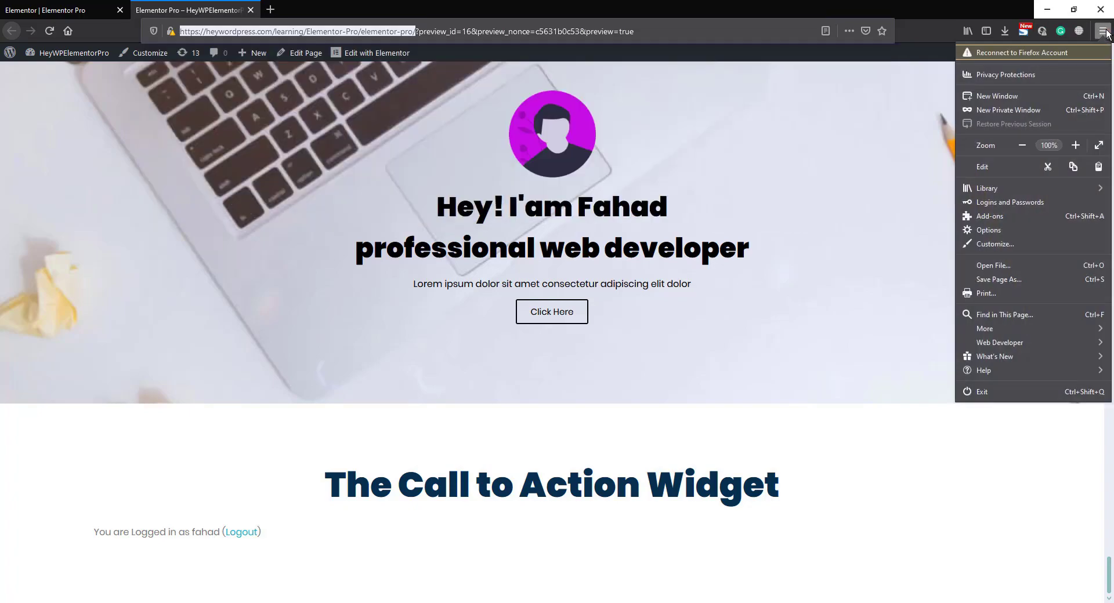
left_click(1022, 108)
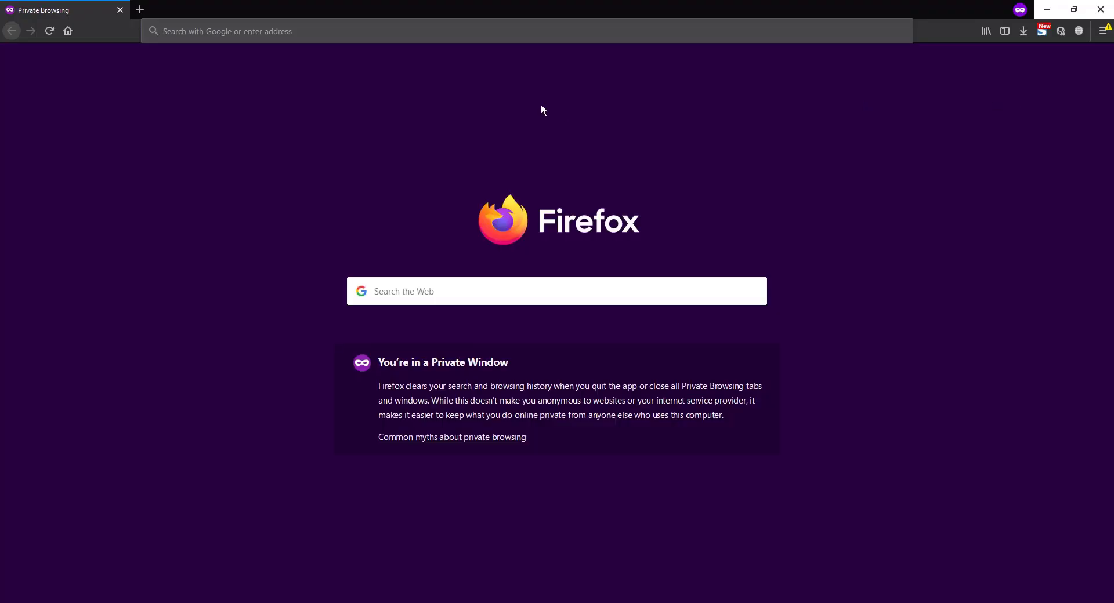
key("ctrl+v")
key("Return")
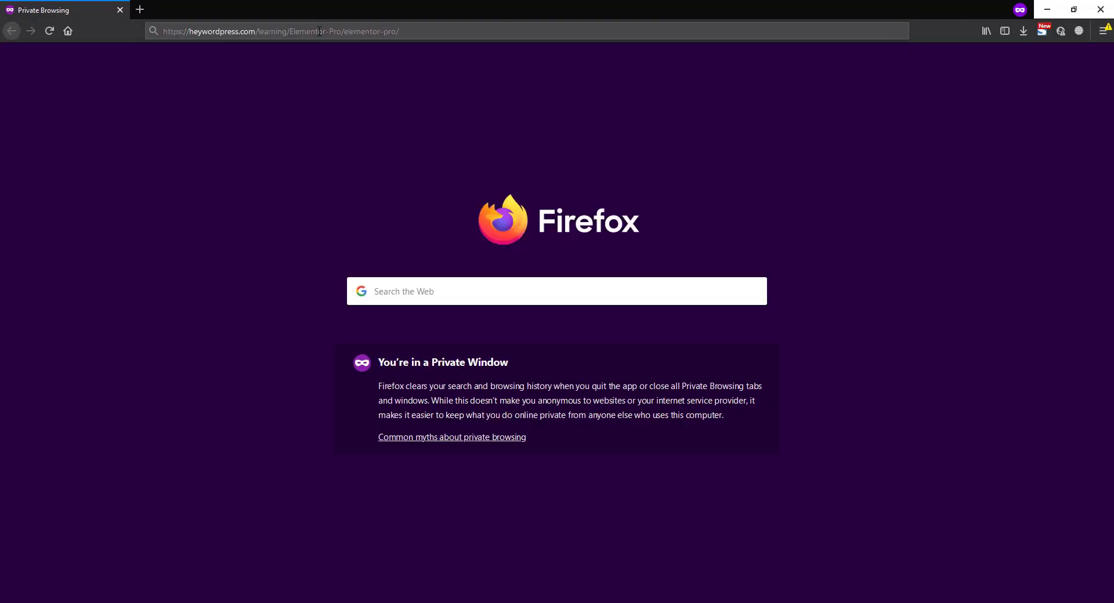
- Test the page's login form by entering the username and account password, enabling Remember Me and submitting it
scroll(381, 144, "down", 15)
scroll(390, 161, "down", 20)
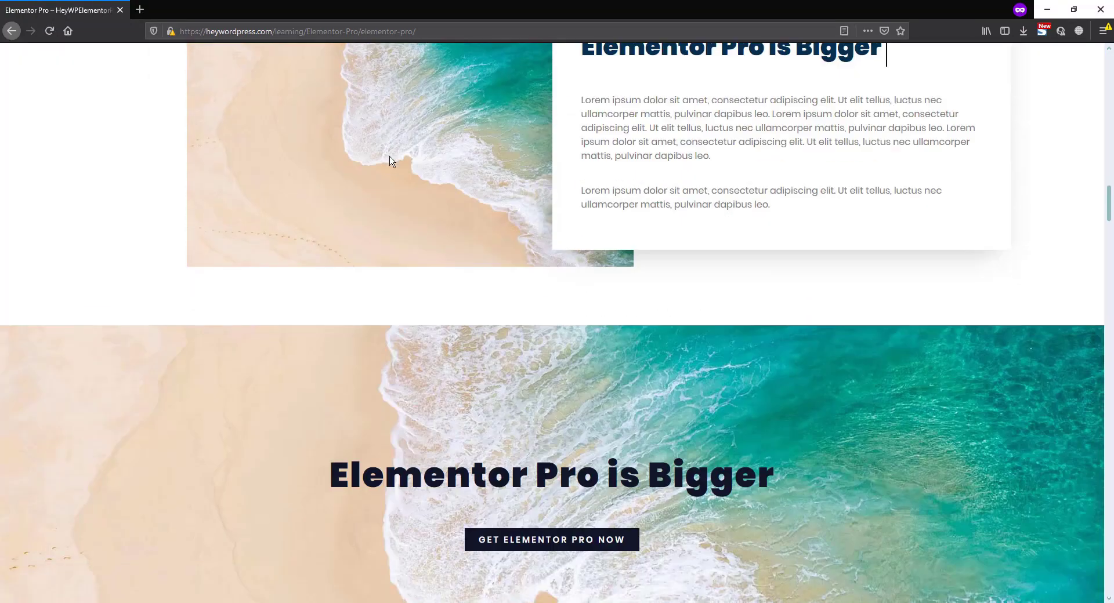
scroll(390, 161, "down", 20)
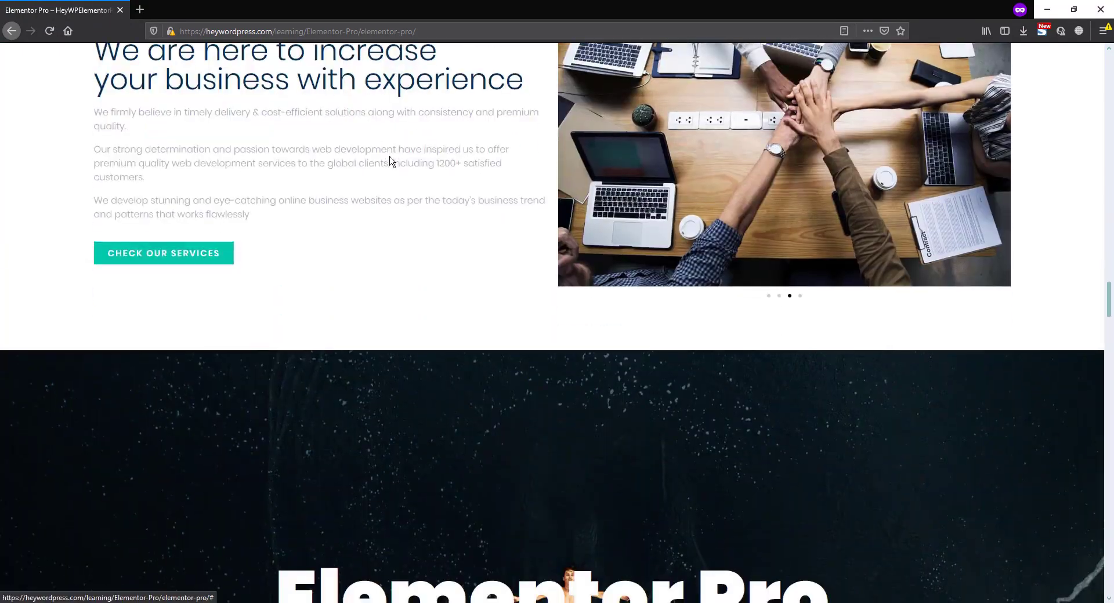
scroll(307, 228, "down", 7)
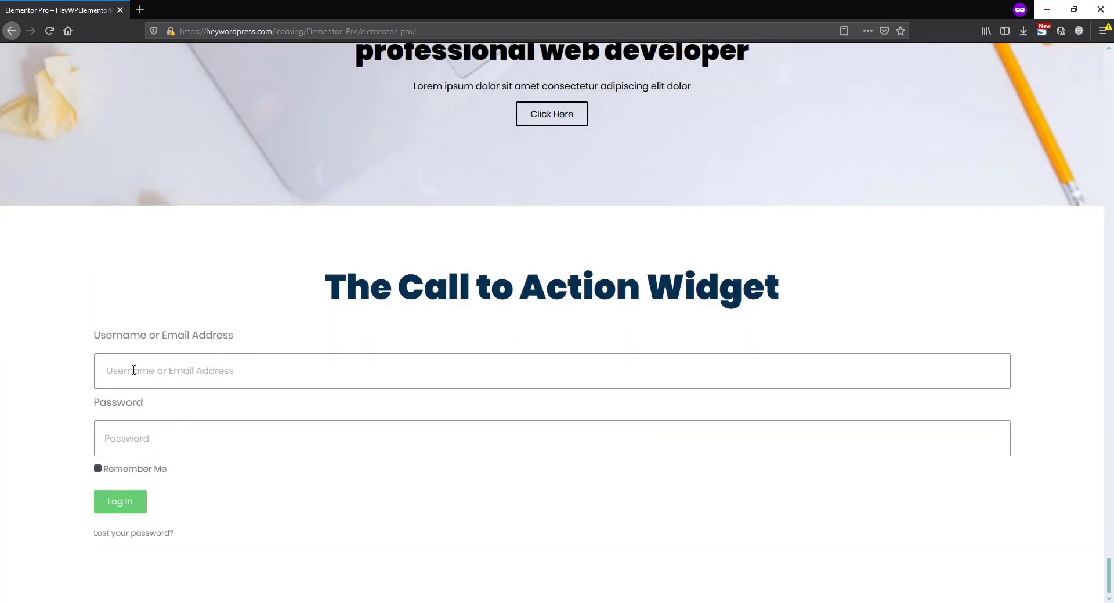
left_click(161, 373)
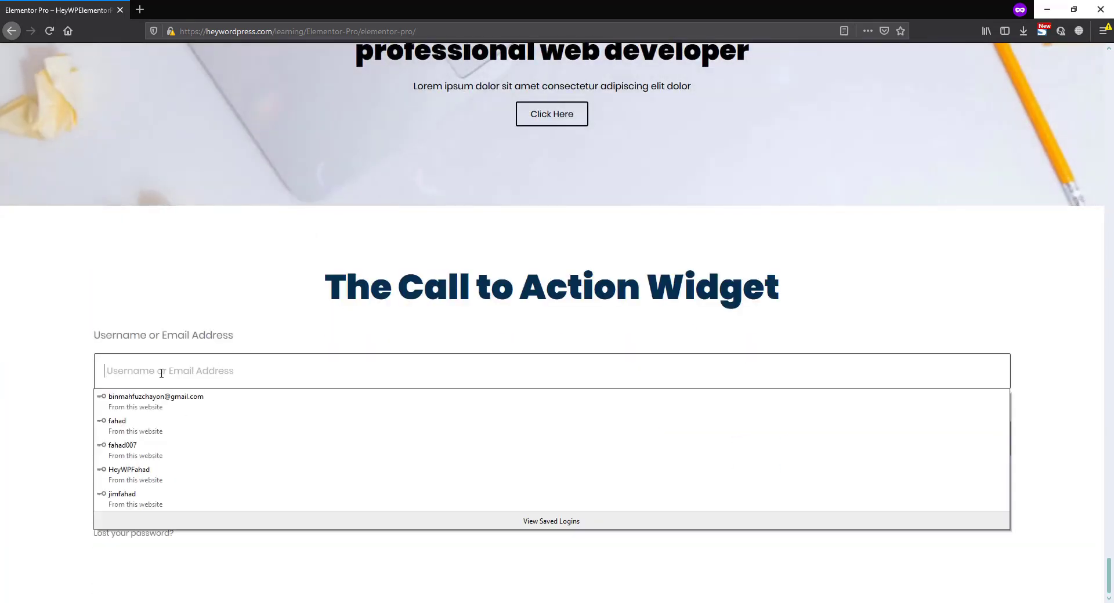
type("fahad")
left_click(64, 387)
left_click(143, 434)
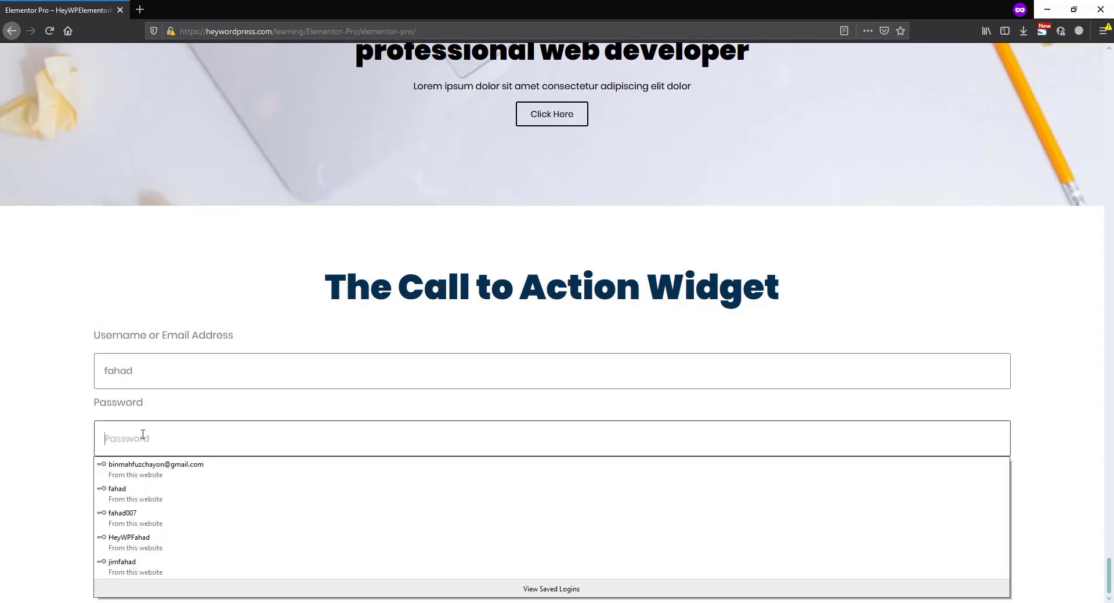
type("12345678")
left_click(98, 469)
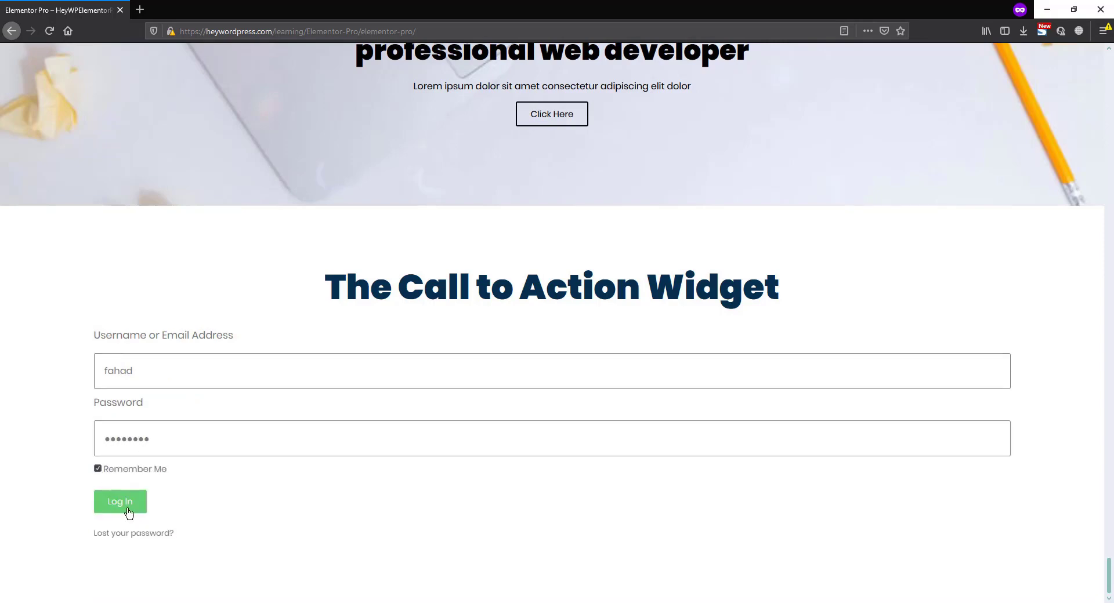
left_click(119, 504)
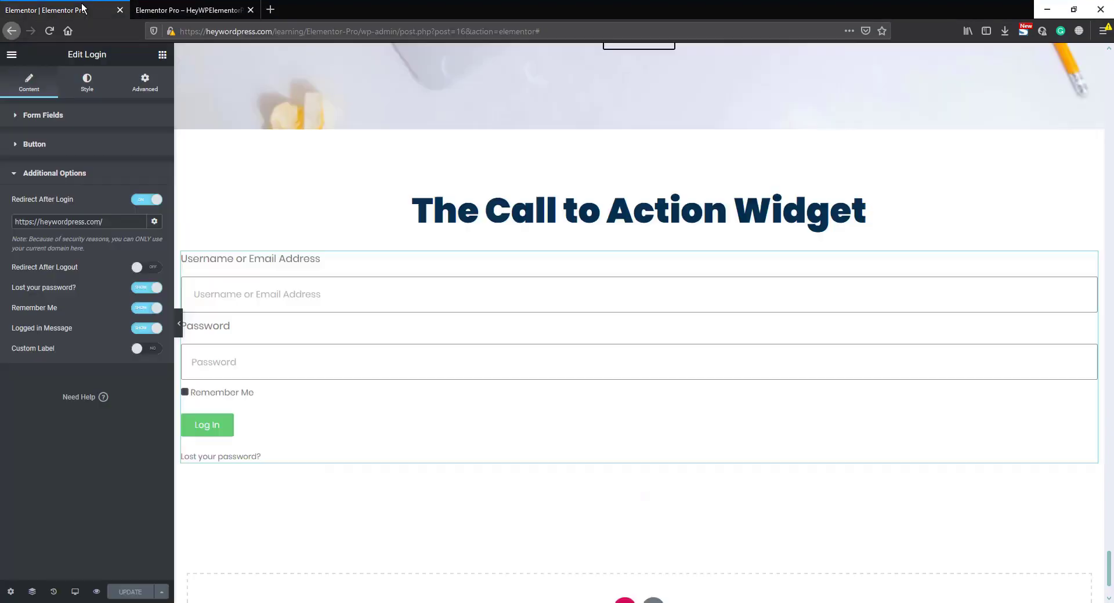
- Back in the Elementor editor, turn off Redirect After Login and try Redirect After Logout before switching it off again
left_click(141, 202)
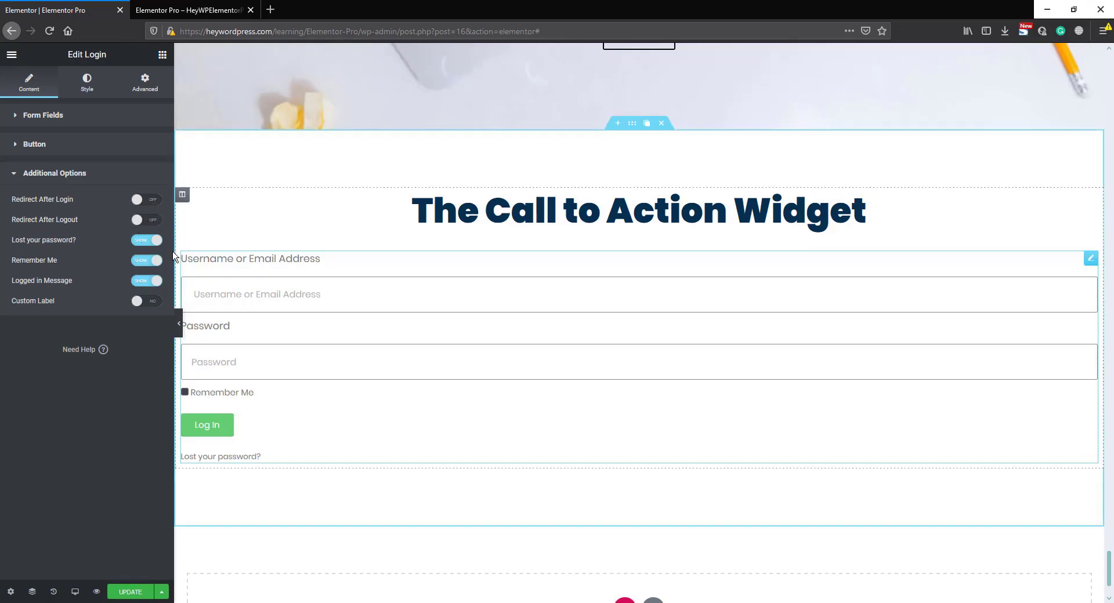
left_click(147, 221)
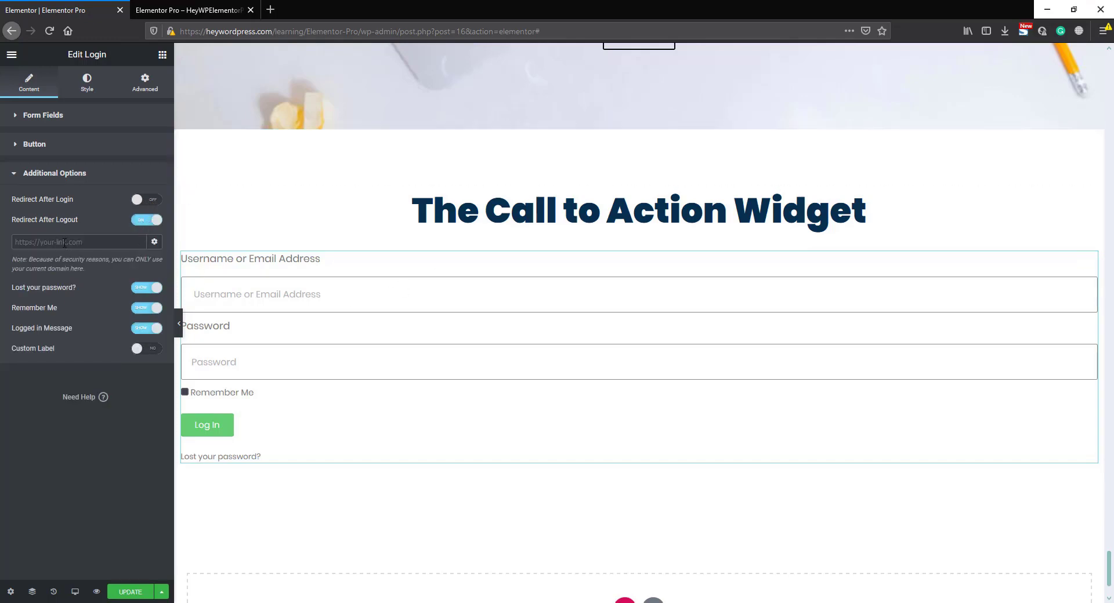
left_click(147, 220)
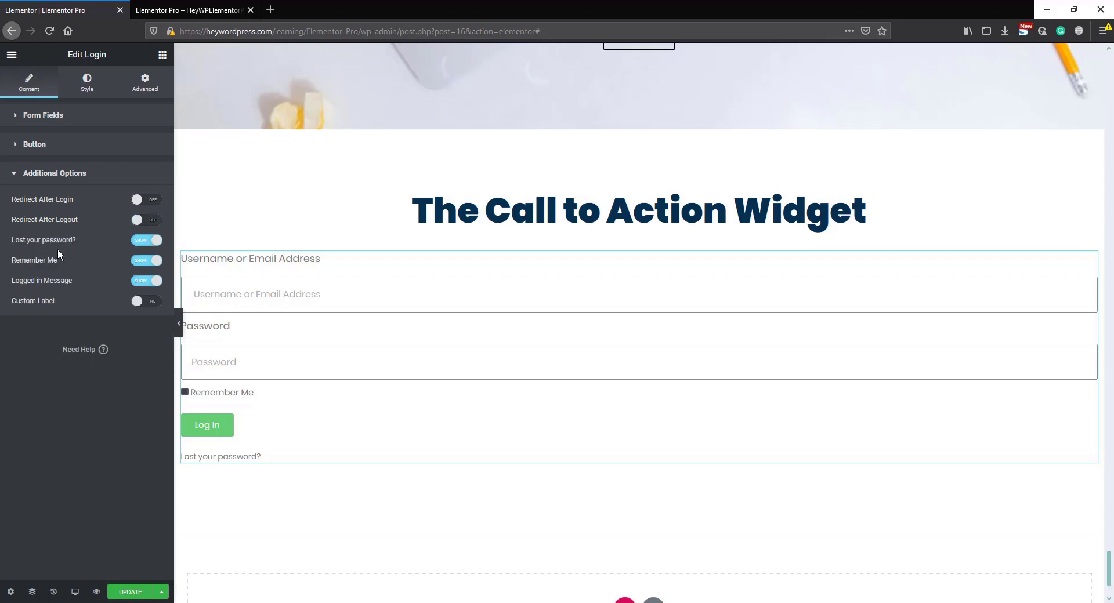
- Hide the "Lost your password?" link in the login form
left_click(144, 242)
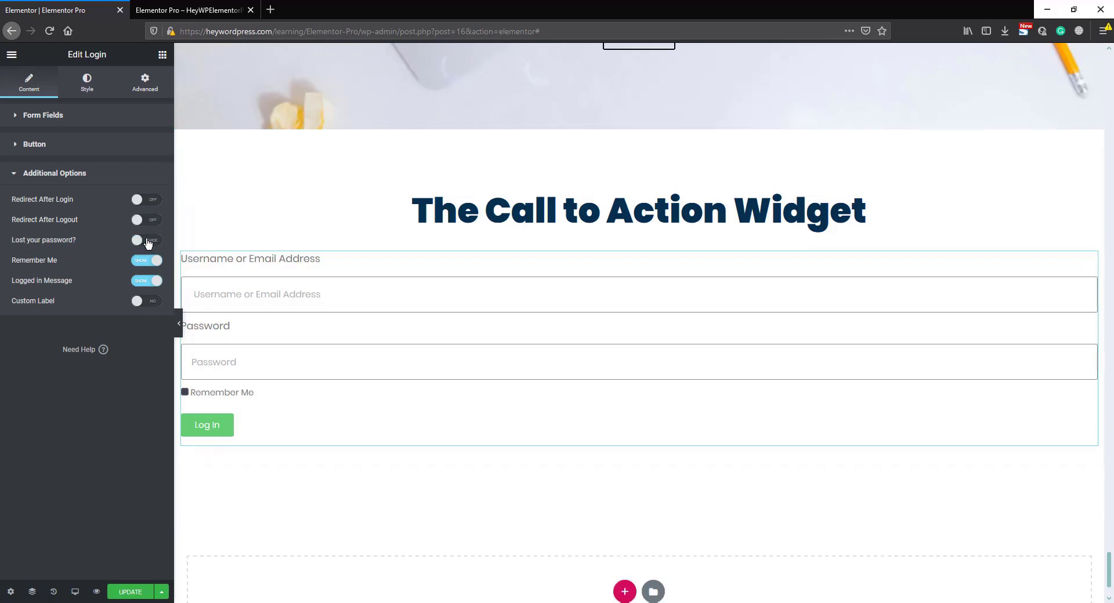
- Show the "Lost your password?" link again, and try hiding Remember Me before switching it back on
left_click(148, 243)
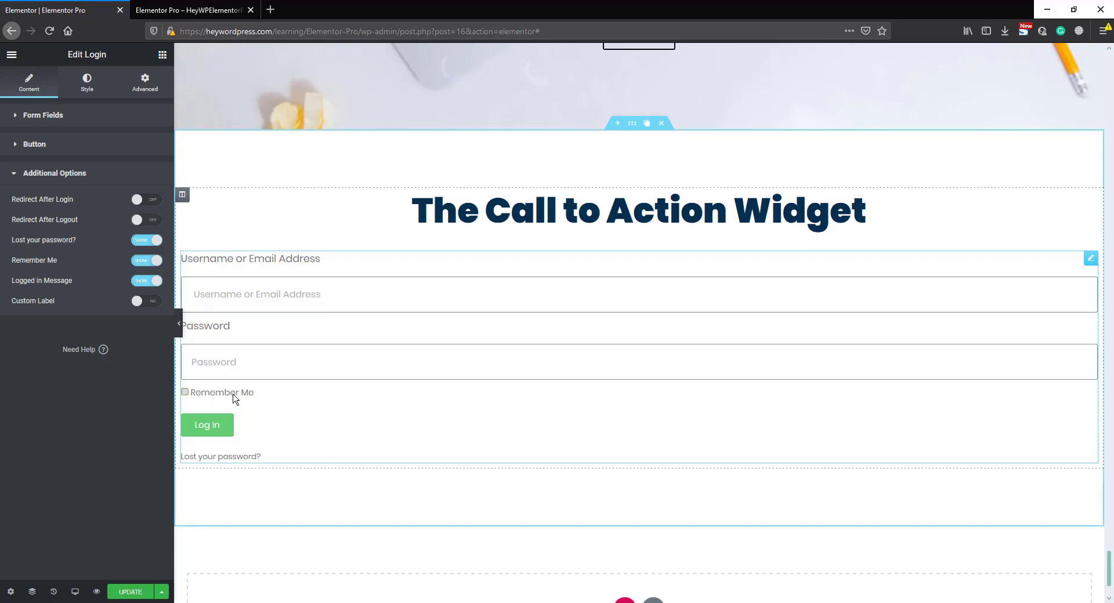
left_click(146, 261)
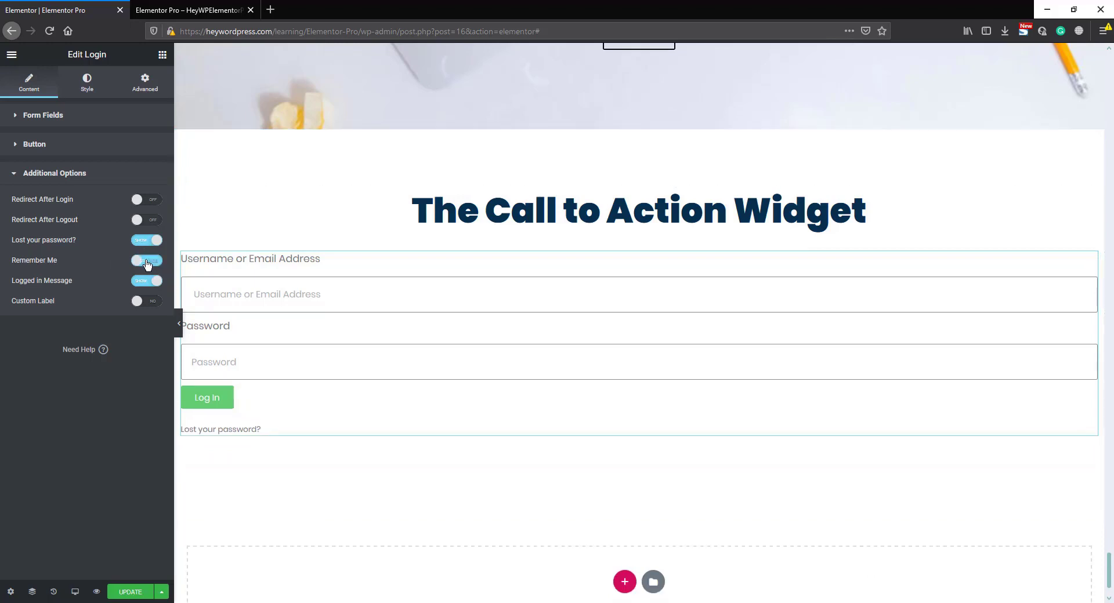
left_click(146, 262)
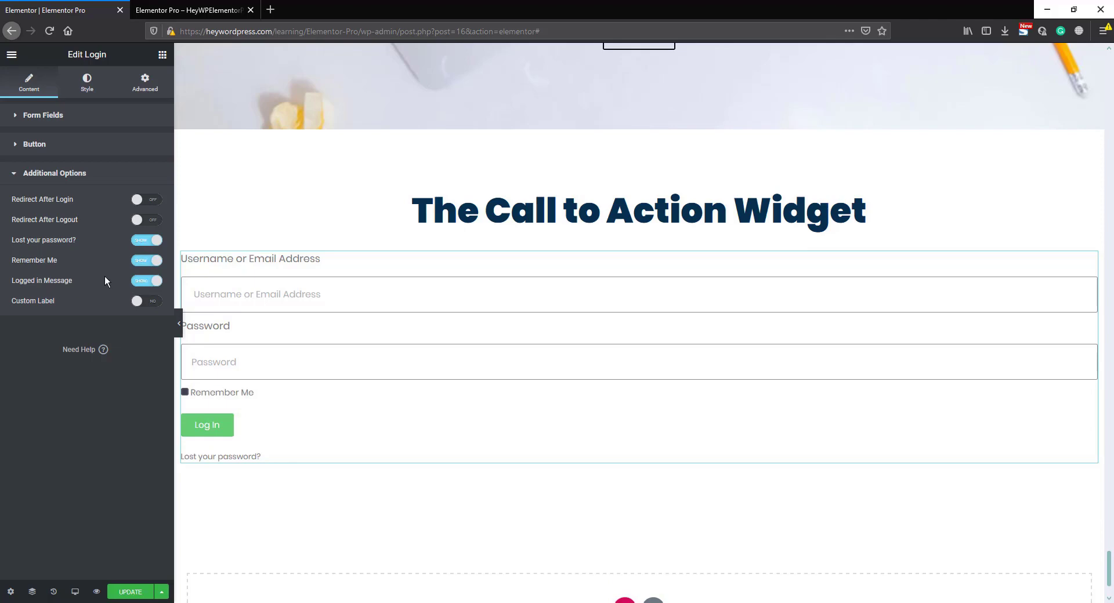
- Check the logged-in message on the previewed page and return to the Elementor editor
left_click(195, 5)
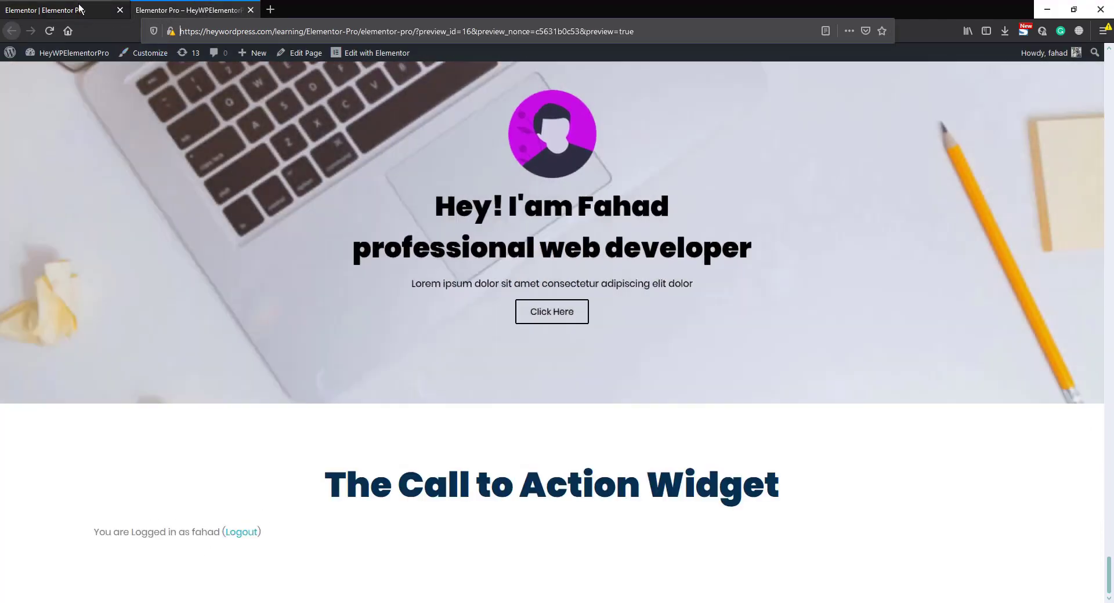
left_click(79, 8)
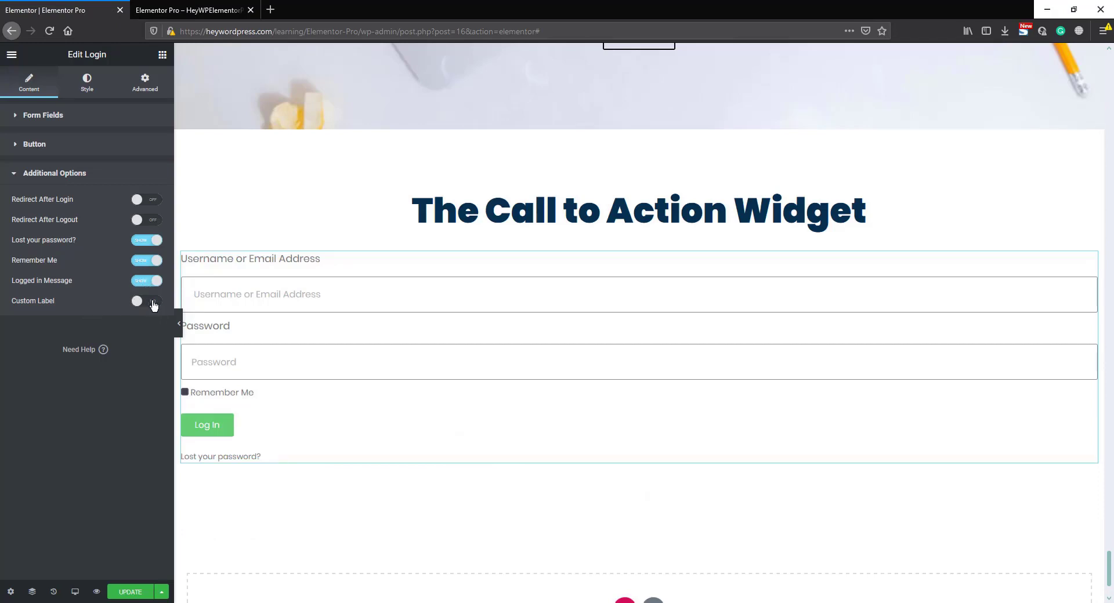
- Enable Custom Label and set the Username Label to "type your user name"
left_click(150, 302)
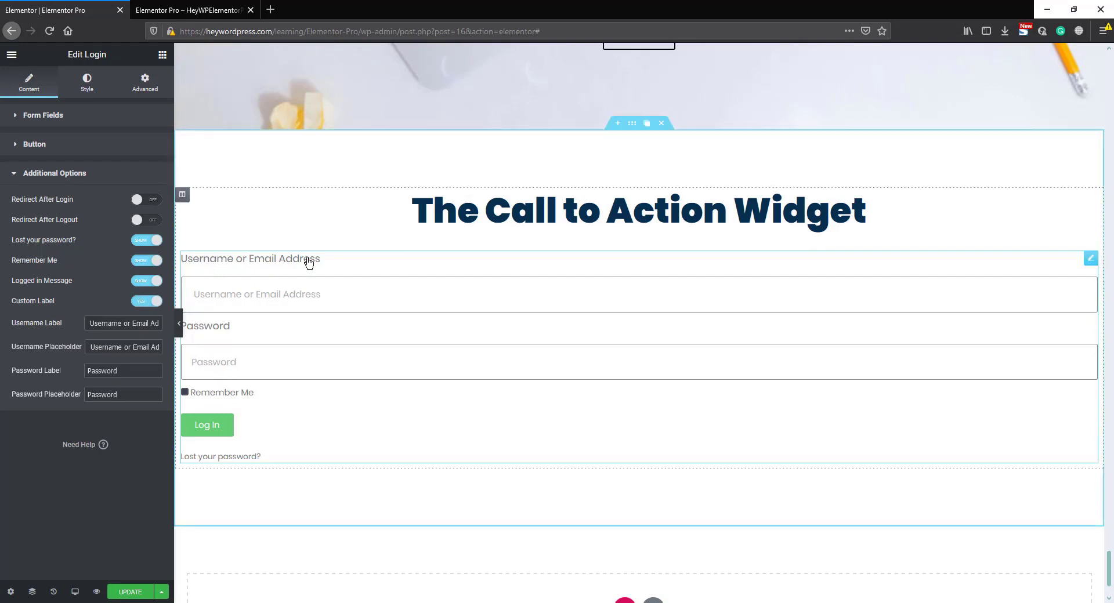
triple_click(113, 323)
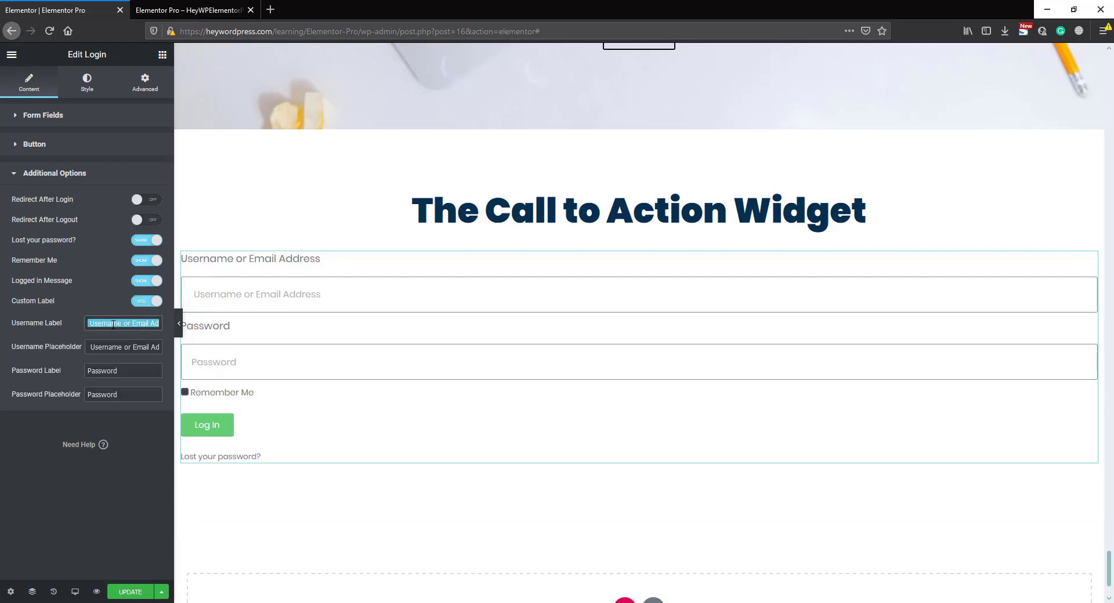
type("type")
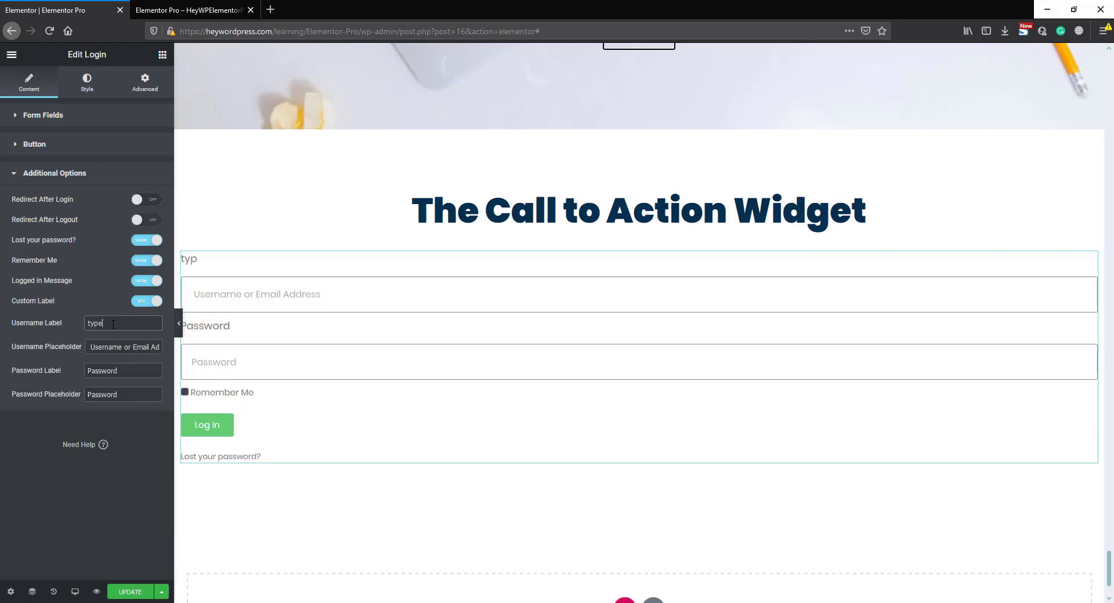
type(" your user name")
- Set the login form's Rows Gap to 19 and its Links Color to the teal preset
left_click(88, 85)
left_click_drag(32, 157, 48, 159)
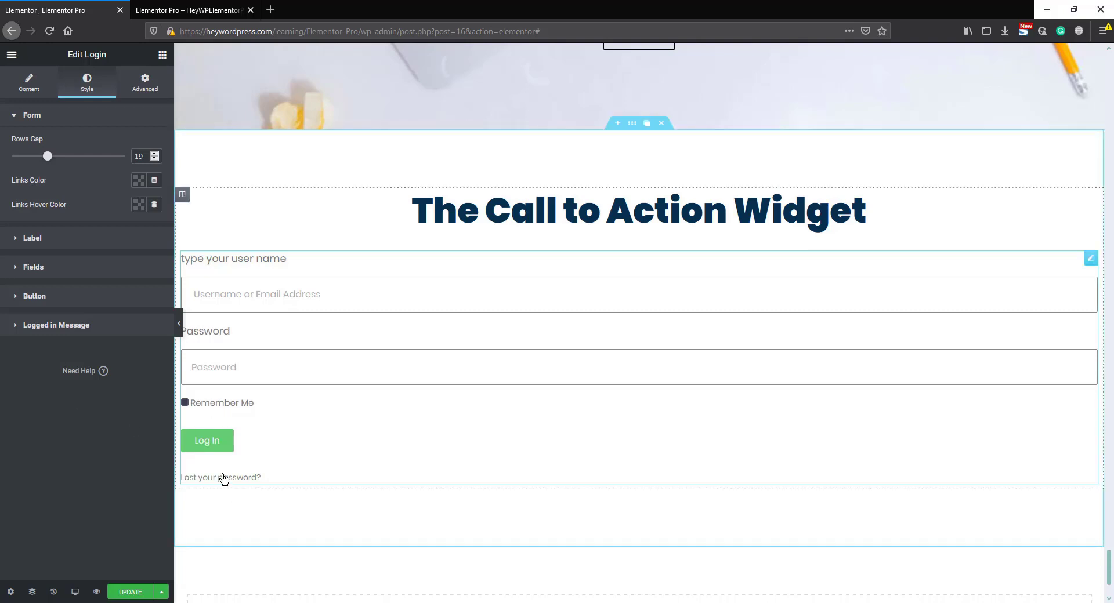
left_click(139, 180)
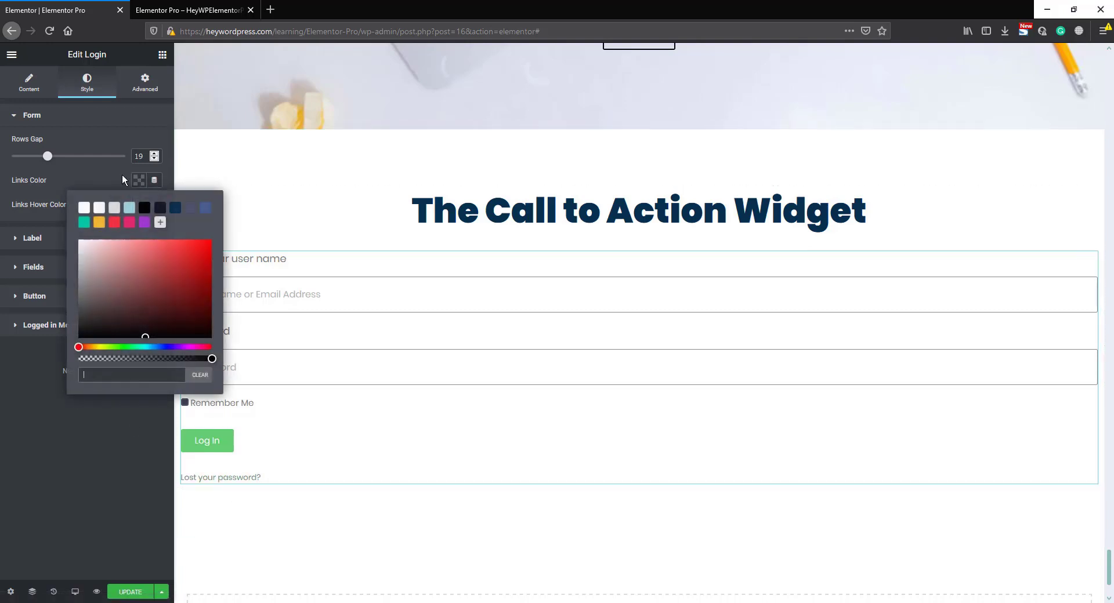
left_click(84, 222)
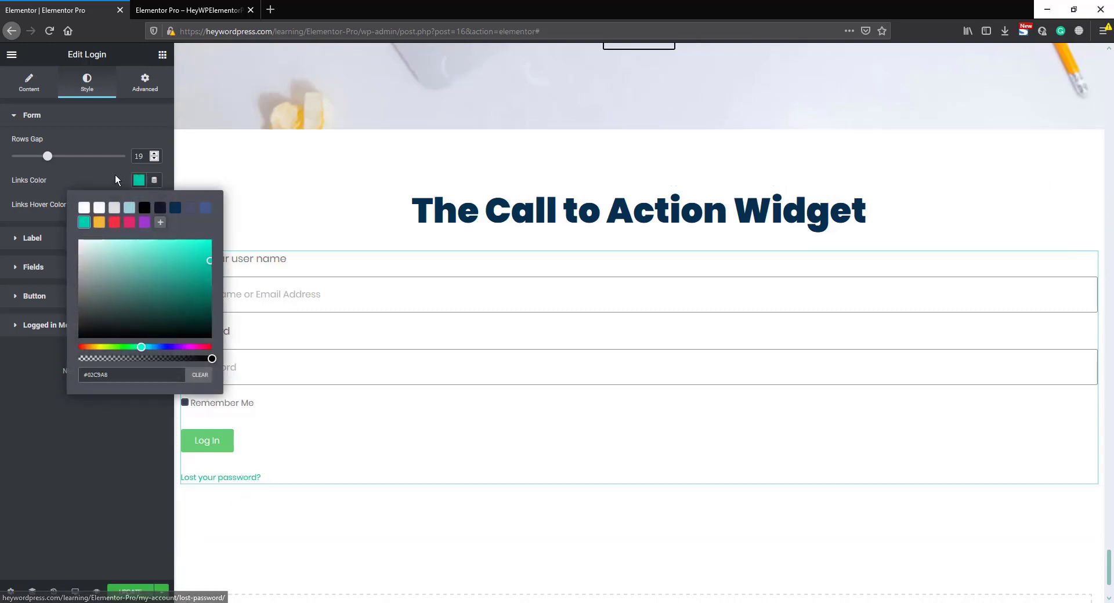
left_click(65, 206)
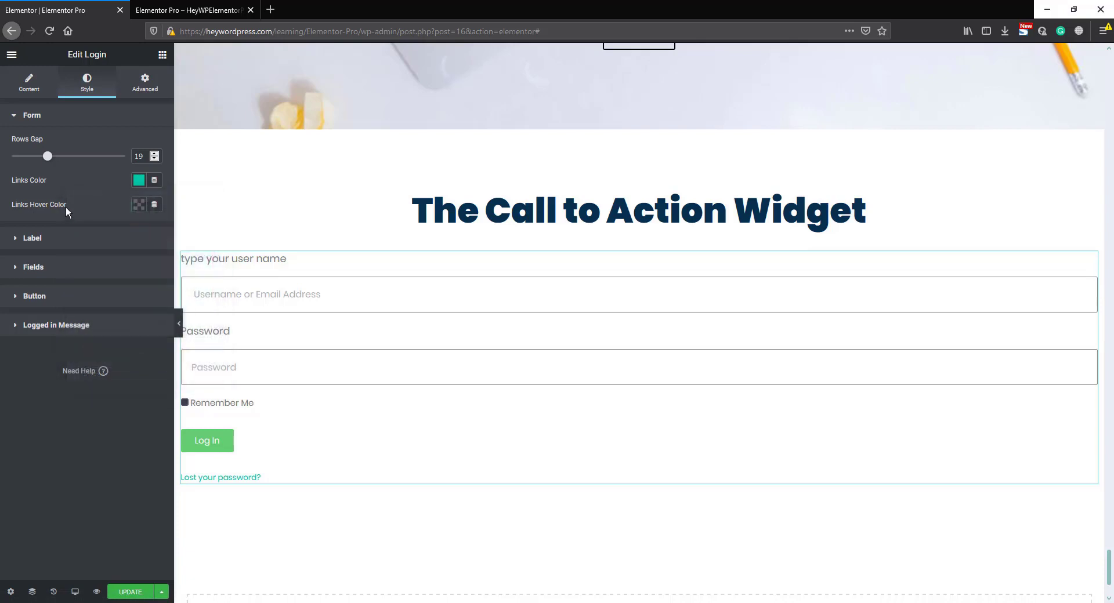
- Set the form's Links Hover Color to the red preset #F63242
left_click(139, 204)
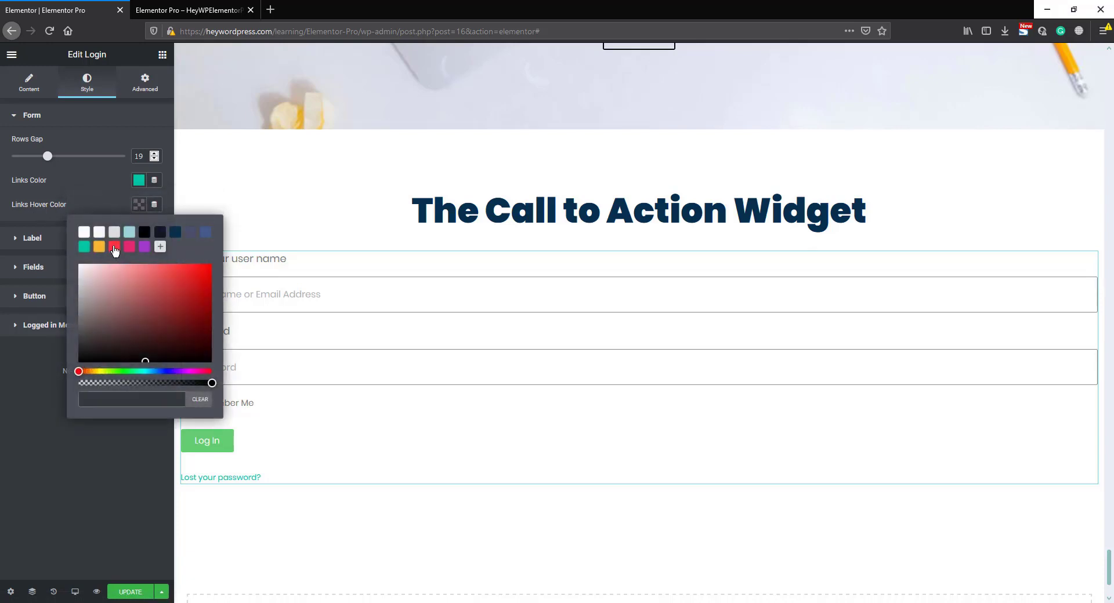
left_click(114, 248)
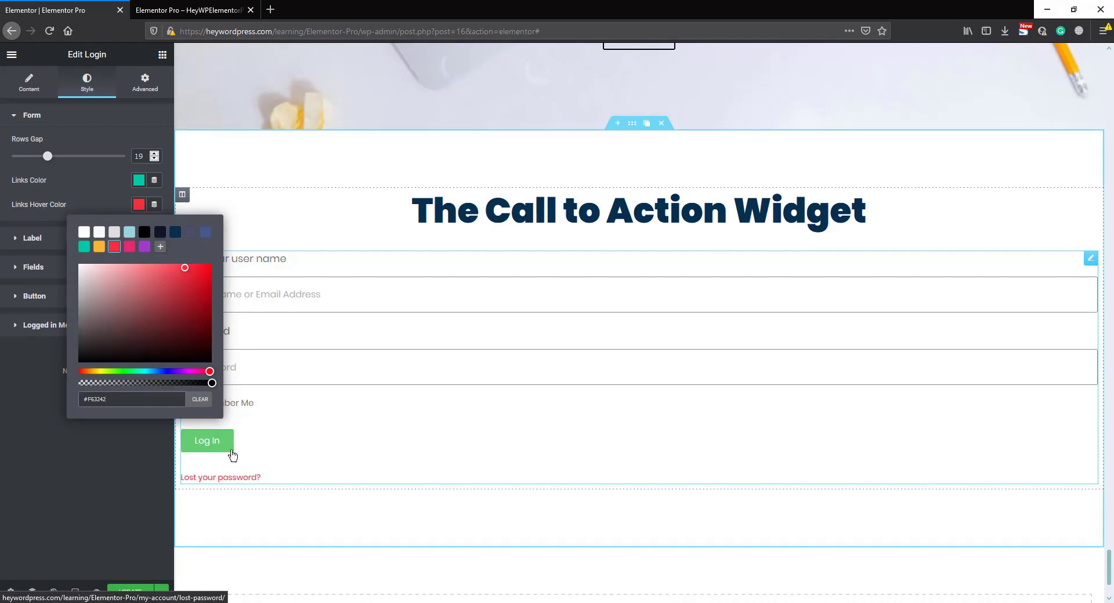
left_click(114, 207)
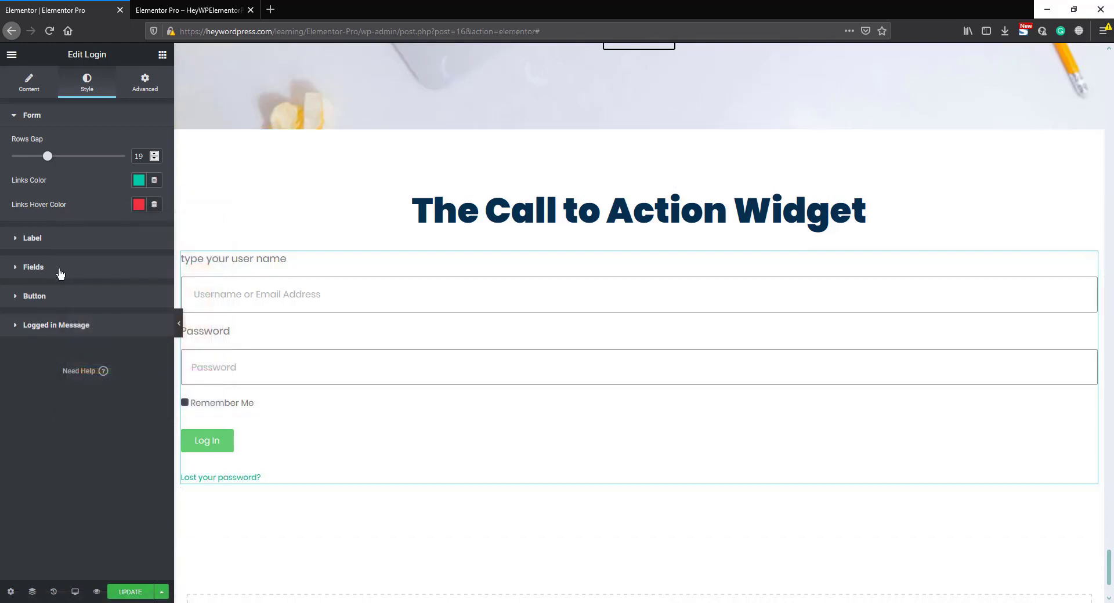
- Set the form labels' spacing to 0 and their text color to the red preset
left_click(53, 239)
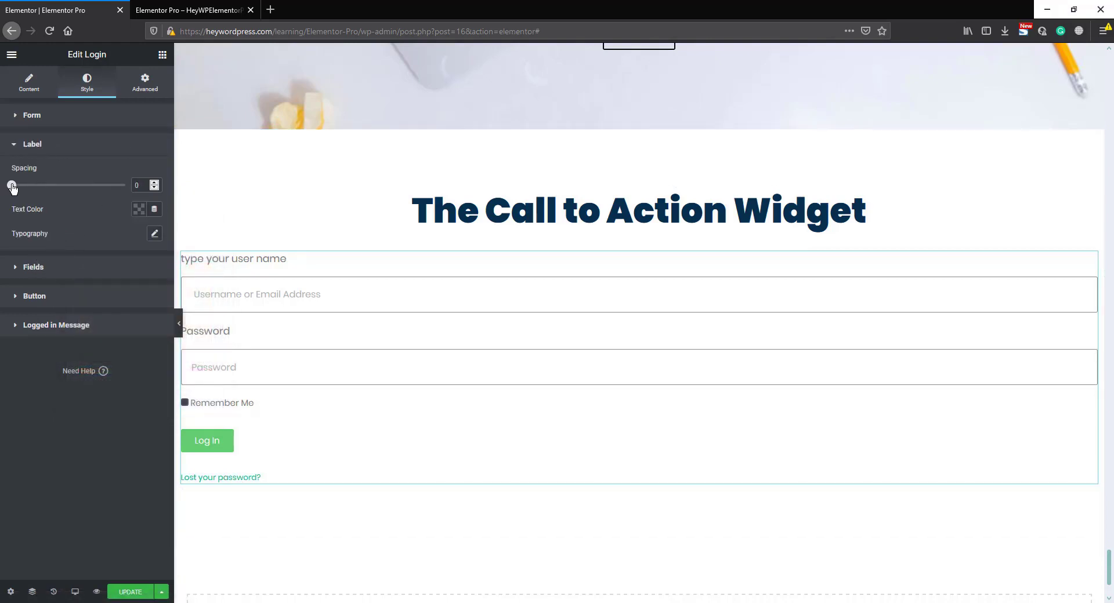
mouse_move(13, 189)
left_mouse_down()
mouse_move(73, 187)
mouse_move(10, 186)
left_mouse_up()
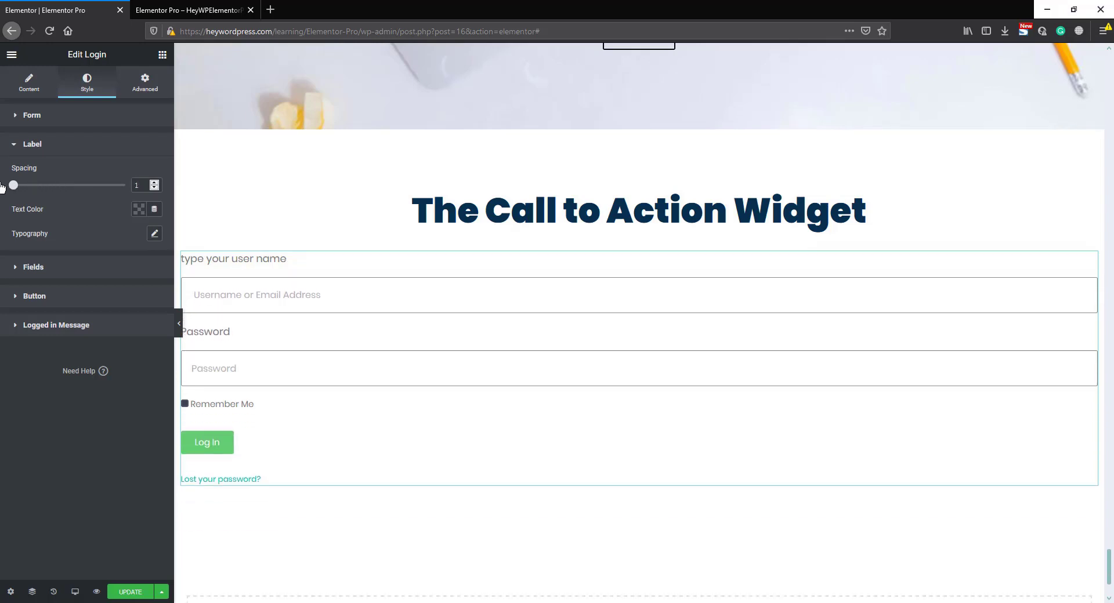
left_click(139, 210)
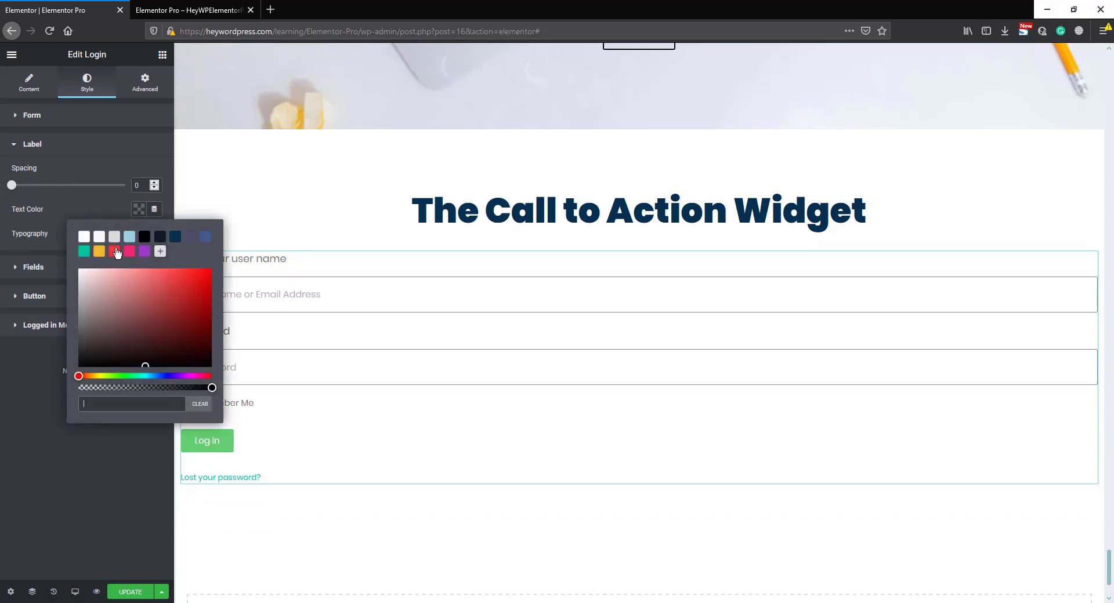
left_click(114, 251)
left_click(95, 197)
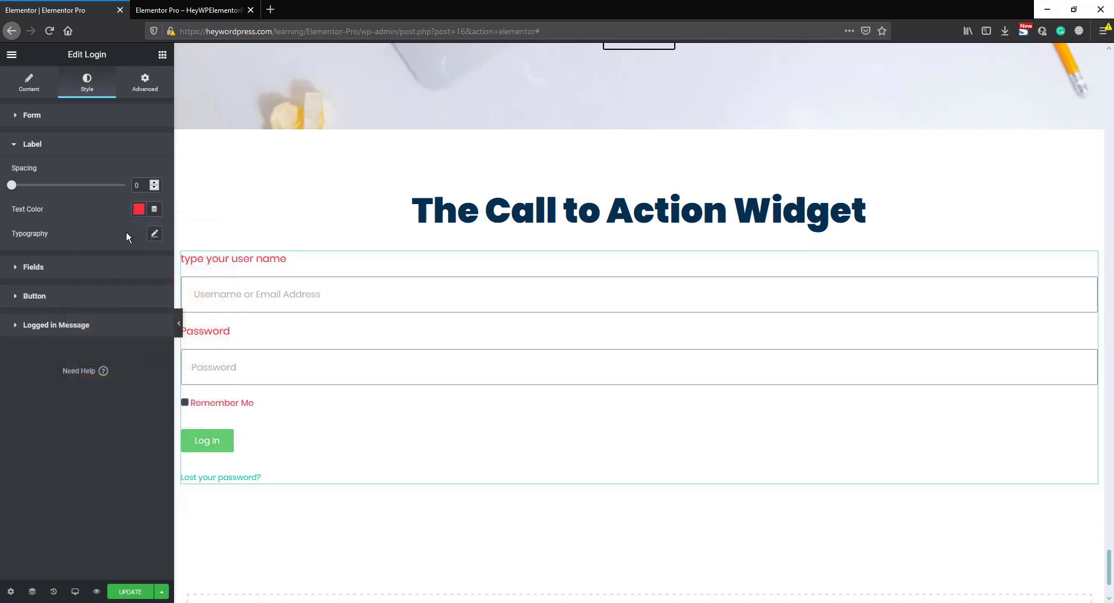
- Adjust the label typography with a smaller font size and a very heavy weight
left_click(154, 234)
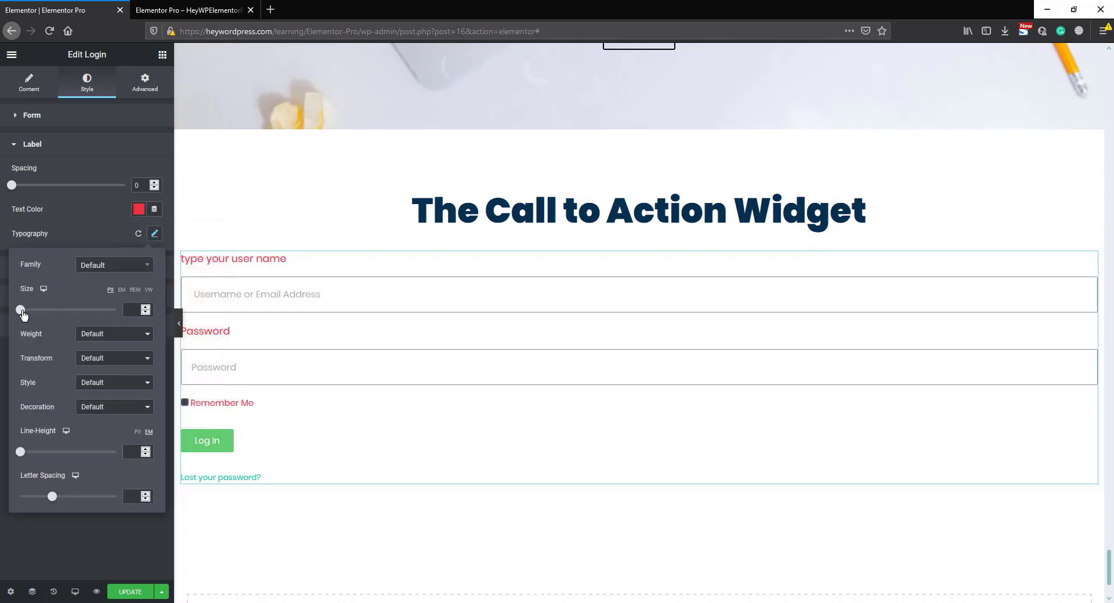
left_click_drag(23, 315, 27, 314)
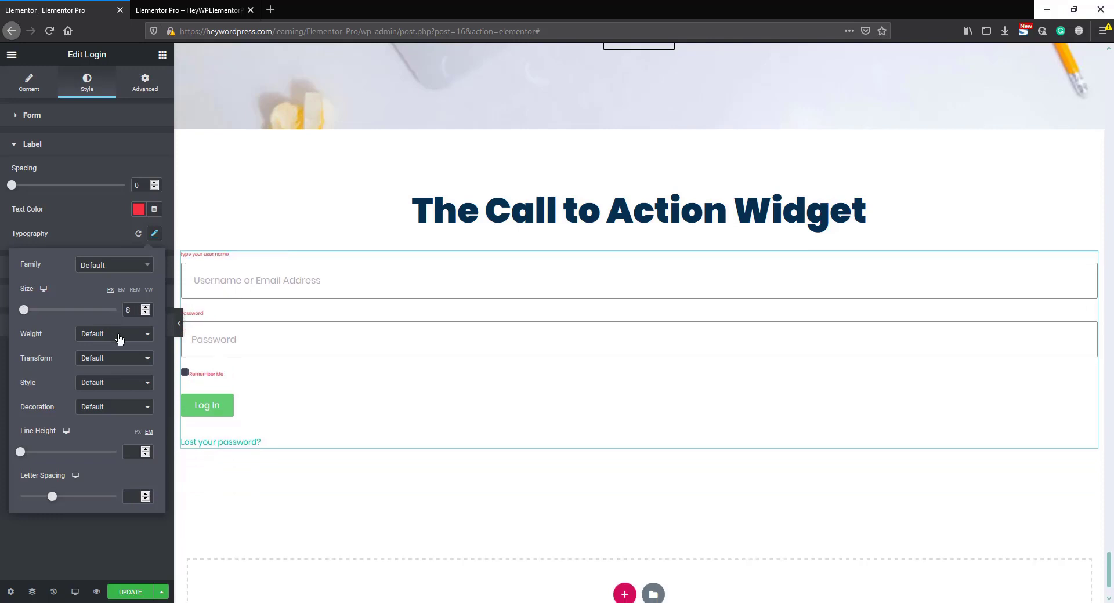
left_click(119, 340)
left_click(92, 448)
left_click_drag(24, 310, 26, 311)
left_click(67, 225)
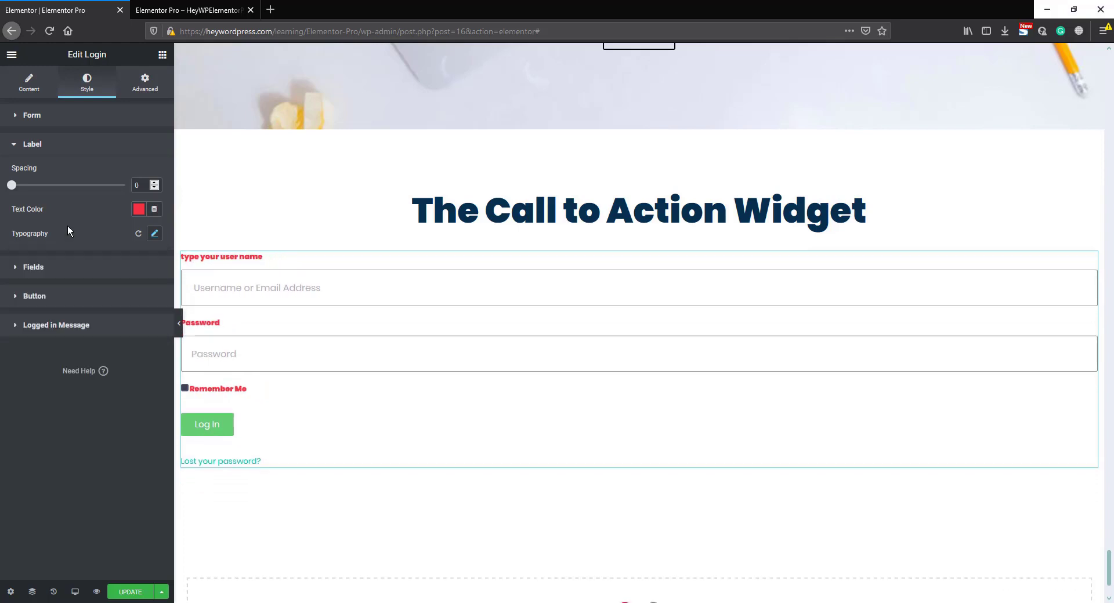
- Set the form fields' text color to the purple preset #A33ACB
left_click(54, 273)
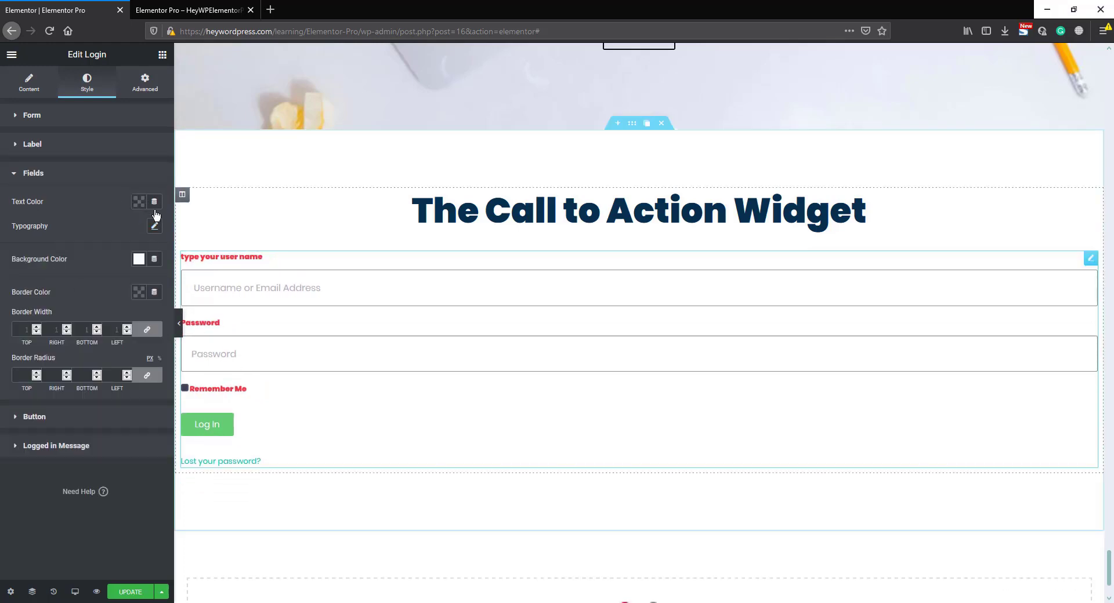
left_click(138, 201)
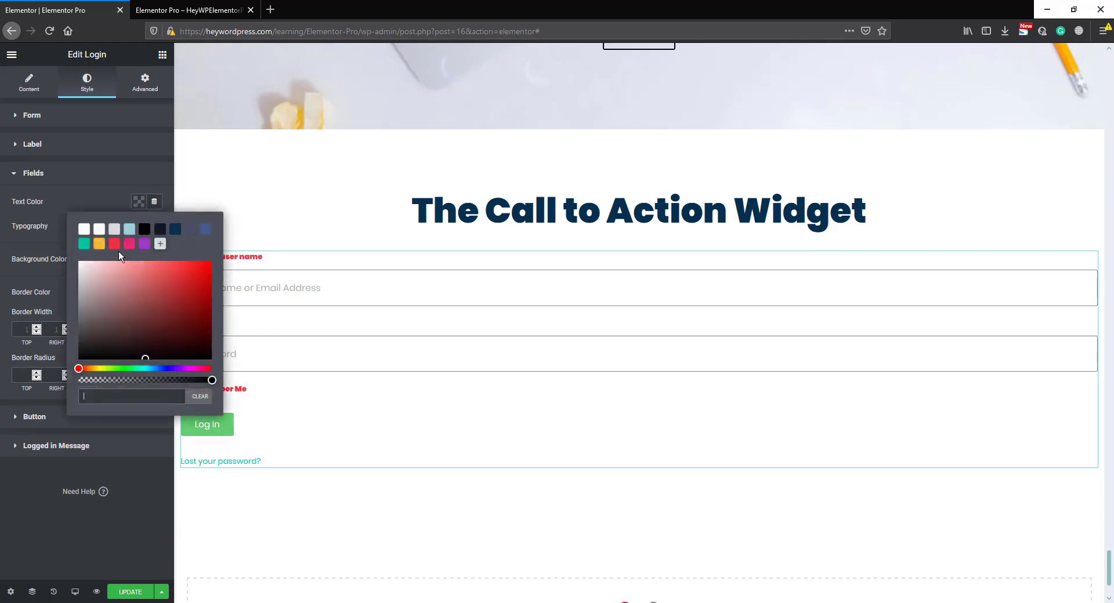
left_click(144, 248)
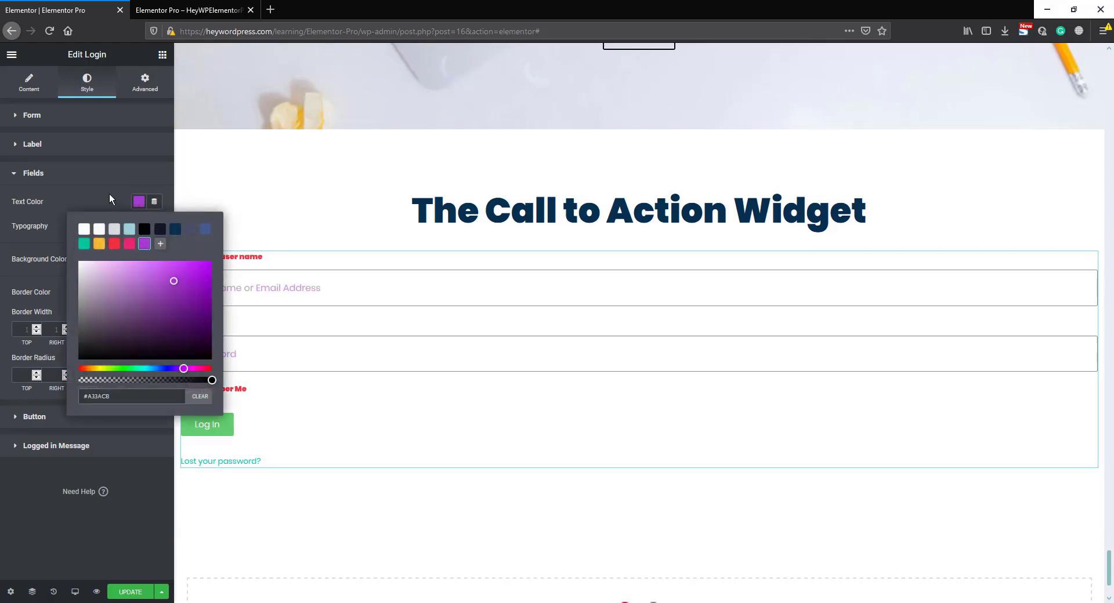
left_click(109, 192)
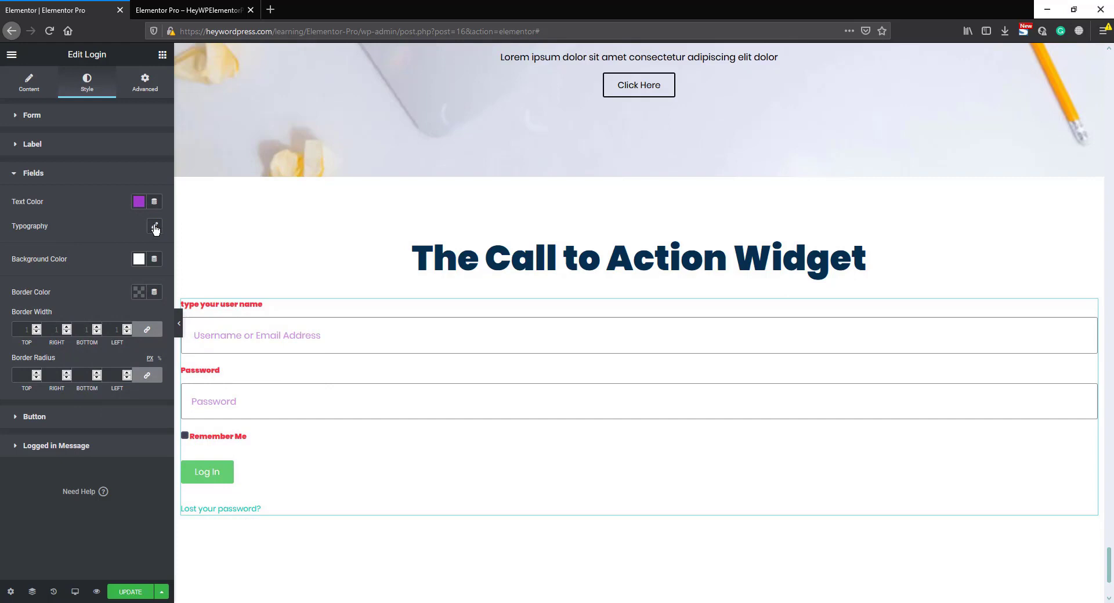
- Set the fields' typography to size 19 px, weight 200 and the Uppercase transform
left_click(155, 226)
left_click(23, 303)
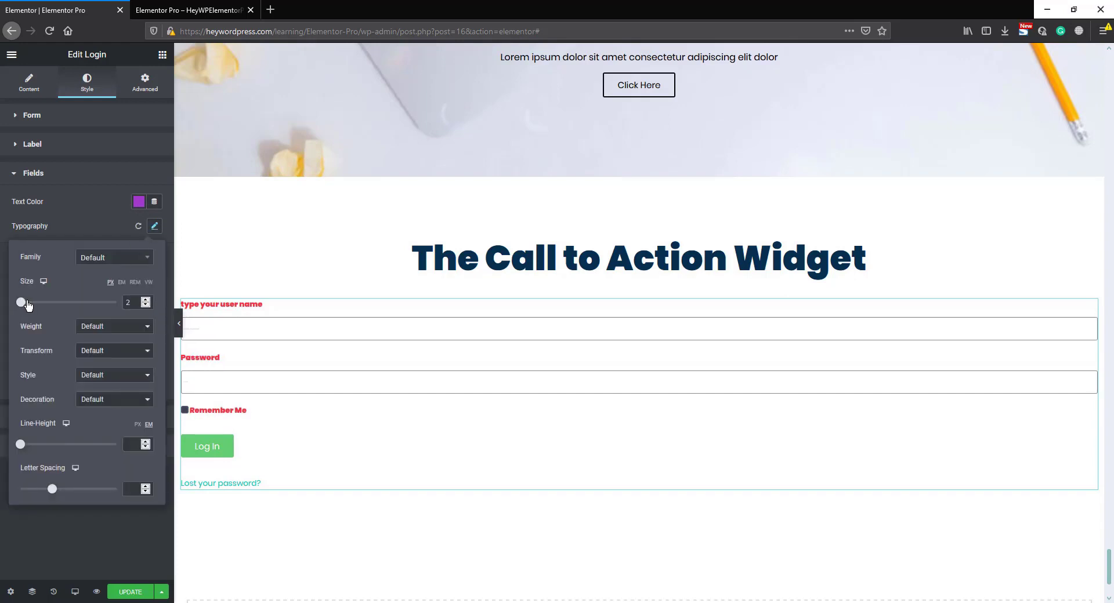
left_click_drag(27, 304, 29, 302)
left_click(107, 328)
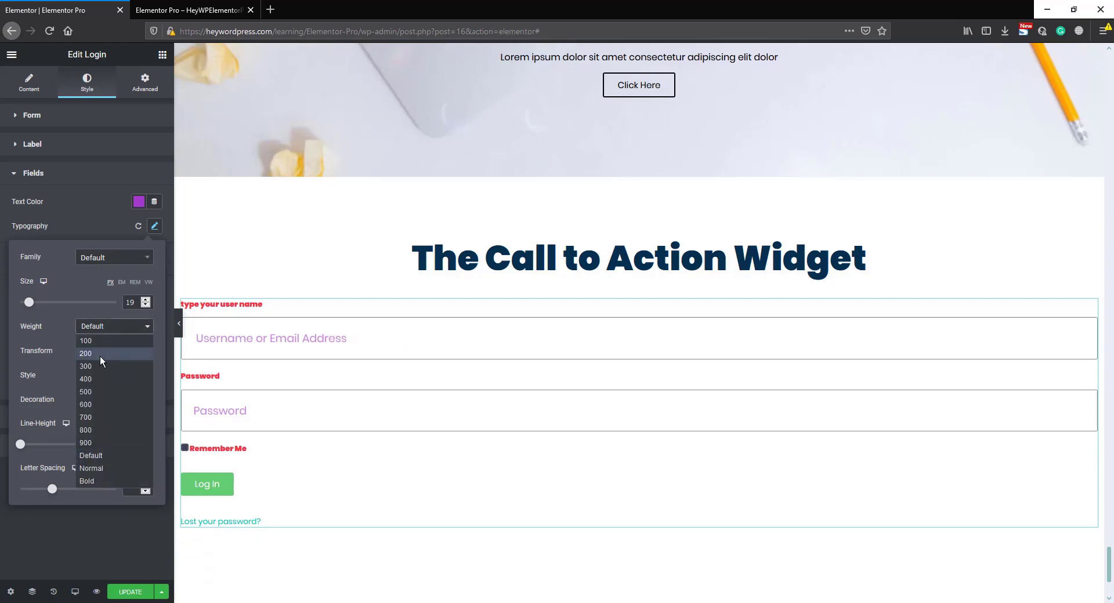
left_click(100, 354)
left_click(112, 351)
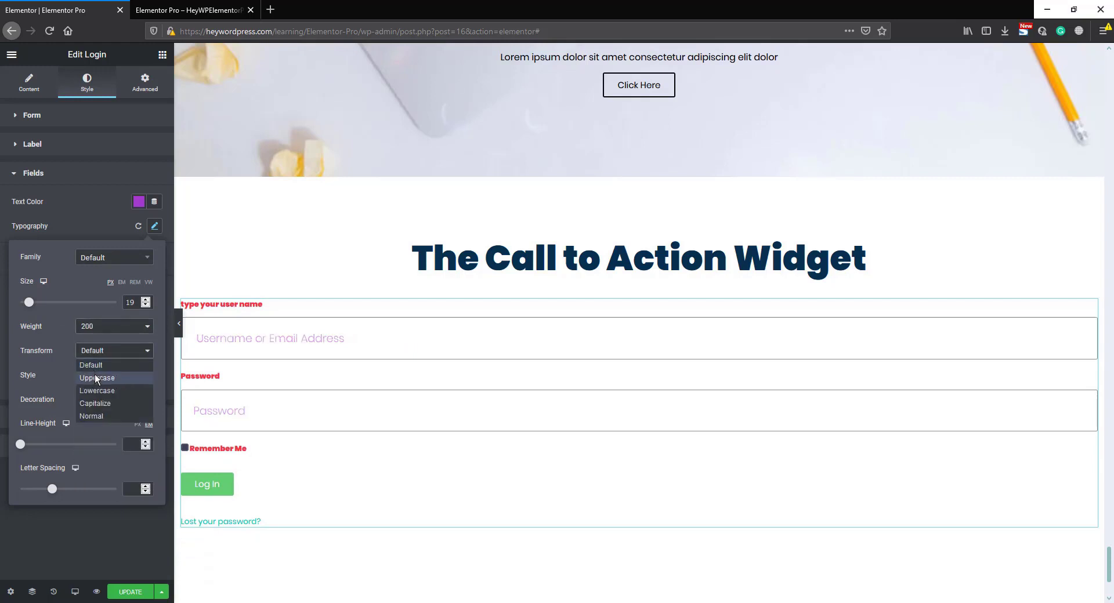
left_click(95, 378)
left_click(65, 227)
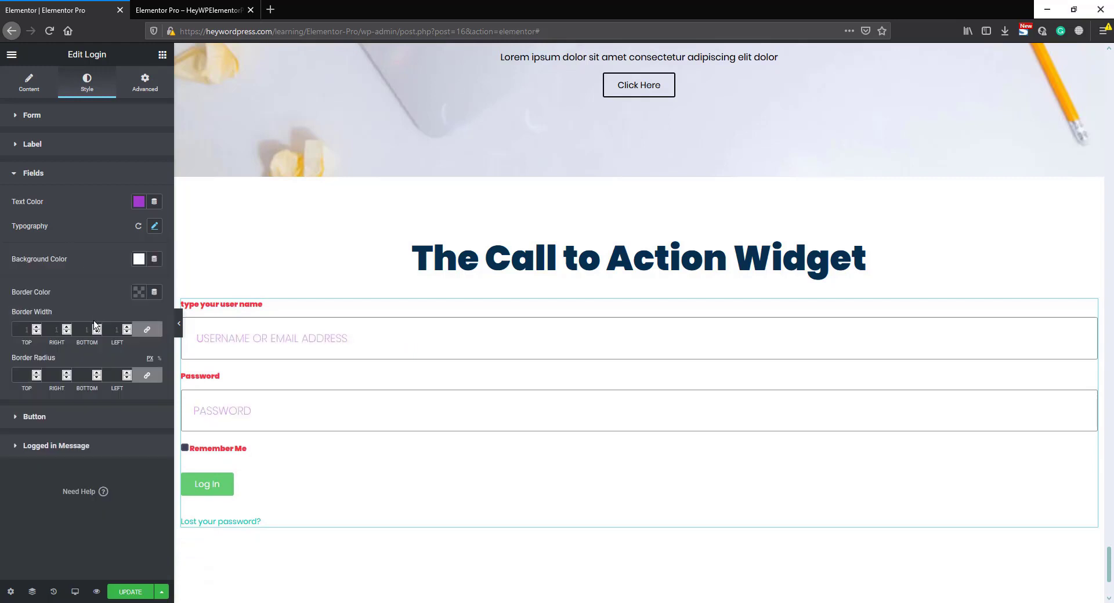
- Set the fields' Border Color to the pink preset #E52A70
left_click(139, 293)
left_click(129, 334)
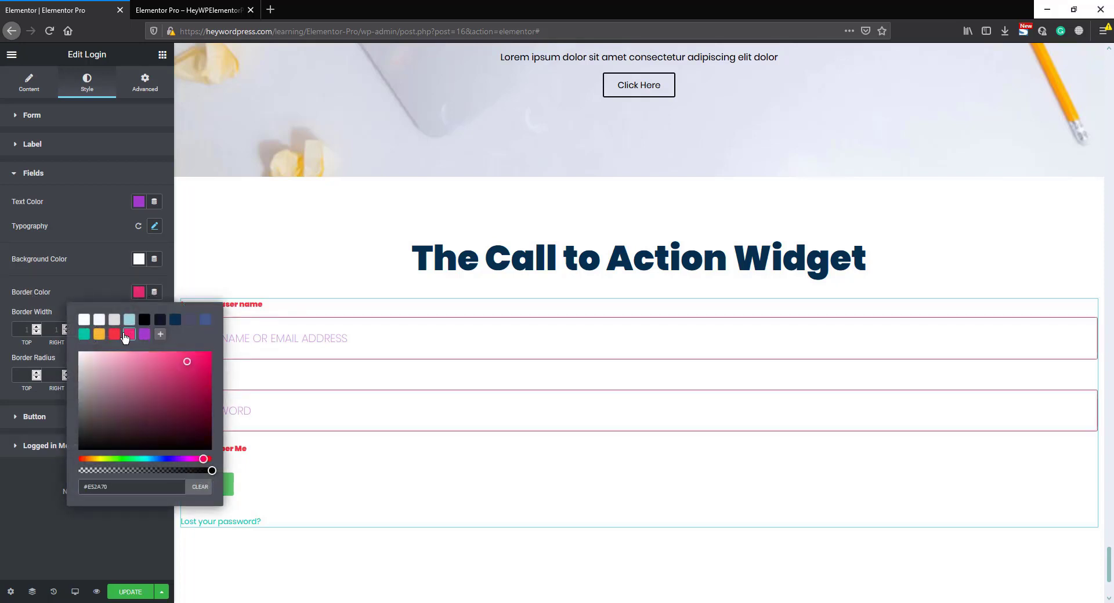
left_click(110, 288)
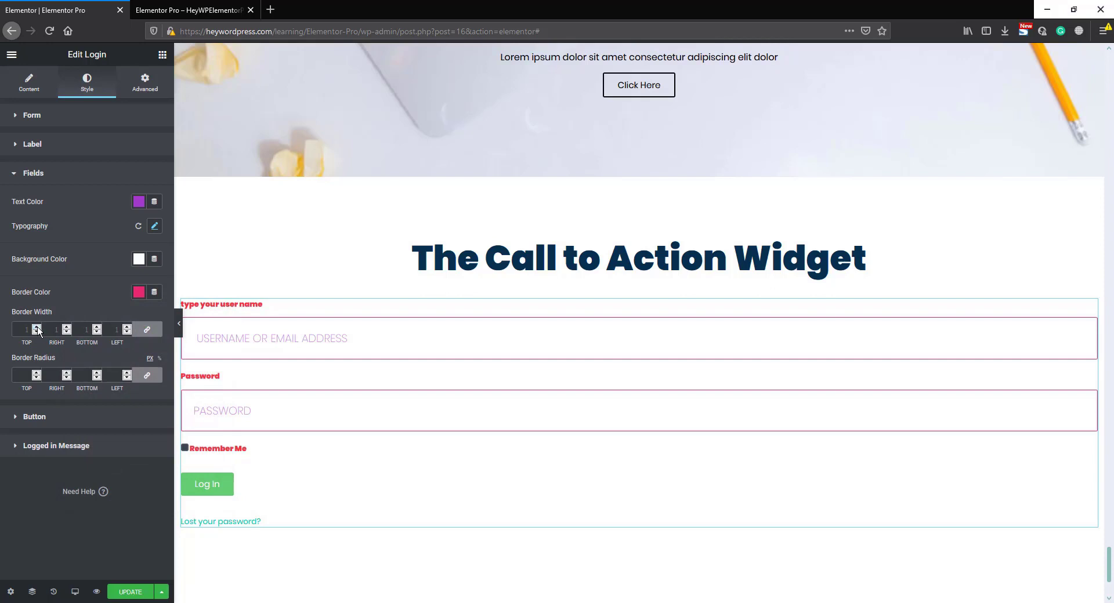
- Give the form fields a border width of 6 on all sides and rounded corners
left_click(36, 328)
left_click(36, 327)
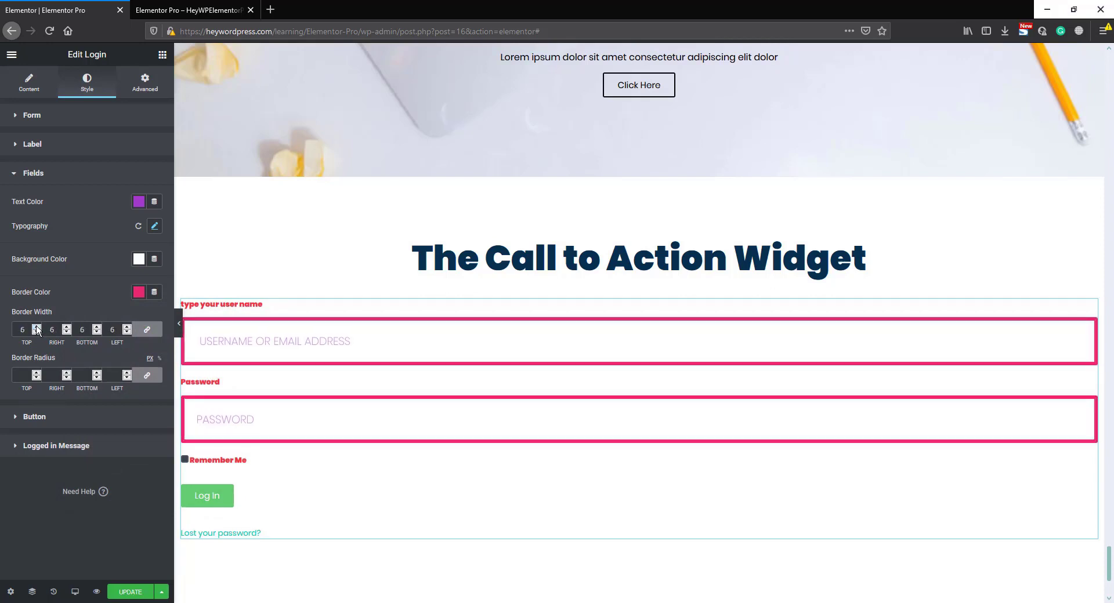
left_click(37, 375)
left_click(36, 375)
left_click(37, 375)
- Set the login button's normal-state text color to the dark navy blue preset
left_click(72, 417)
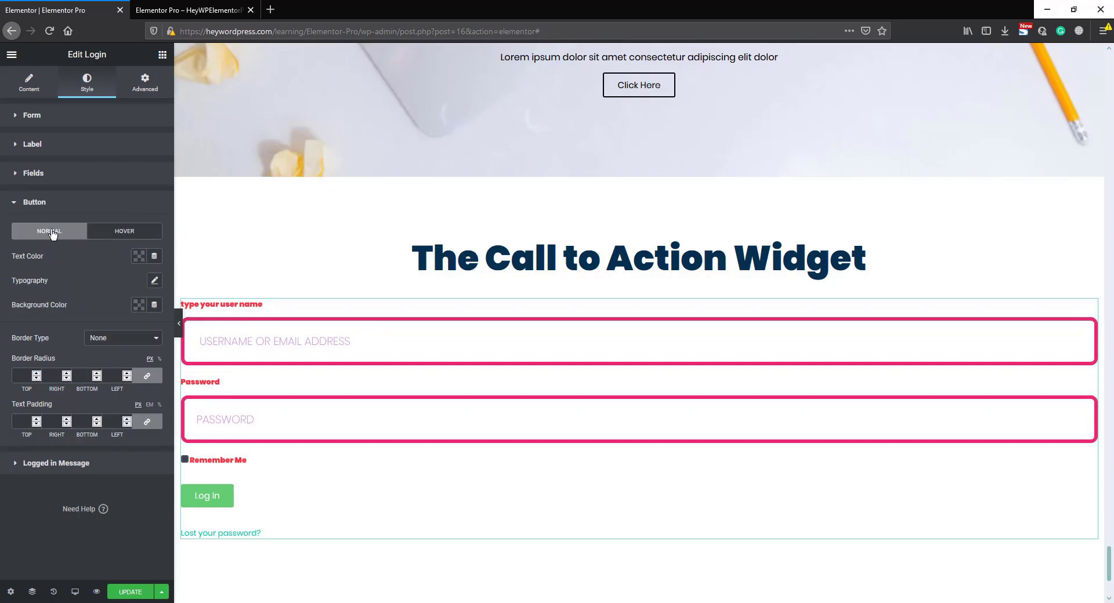
left_click(139, 259)
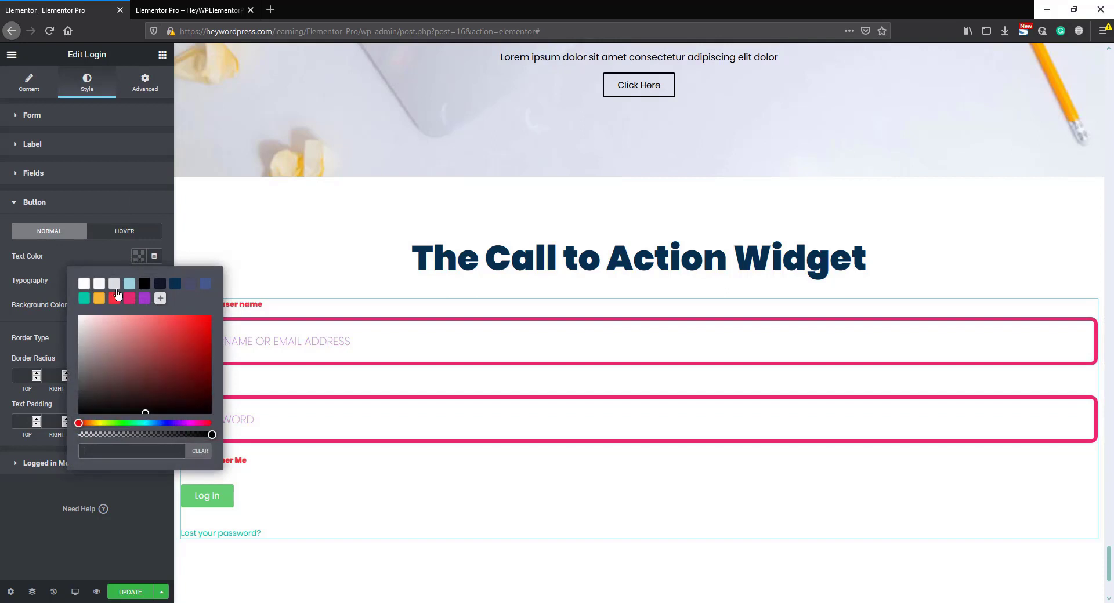
left_click(176, 289)
left_click(107, 252)
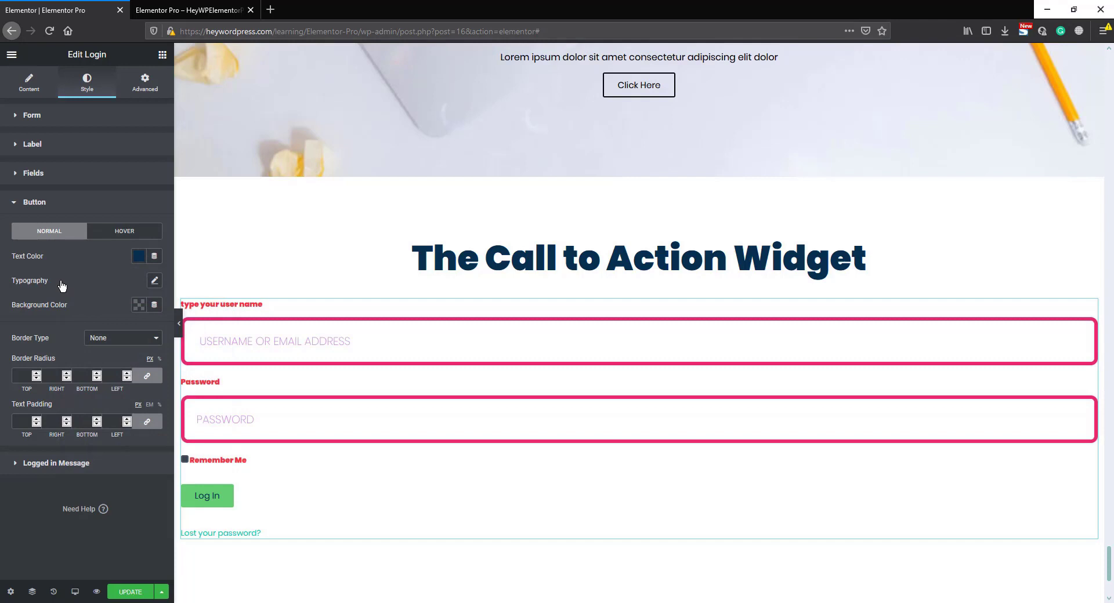
- Set the login button's typography to weight 600, the Uppercase transform and a letter spacing of 5
left_click(154, 280)
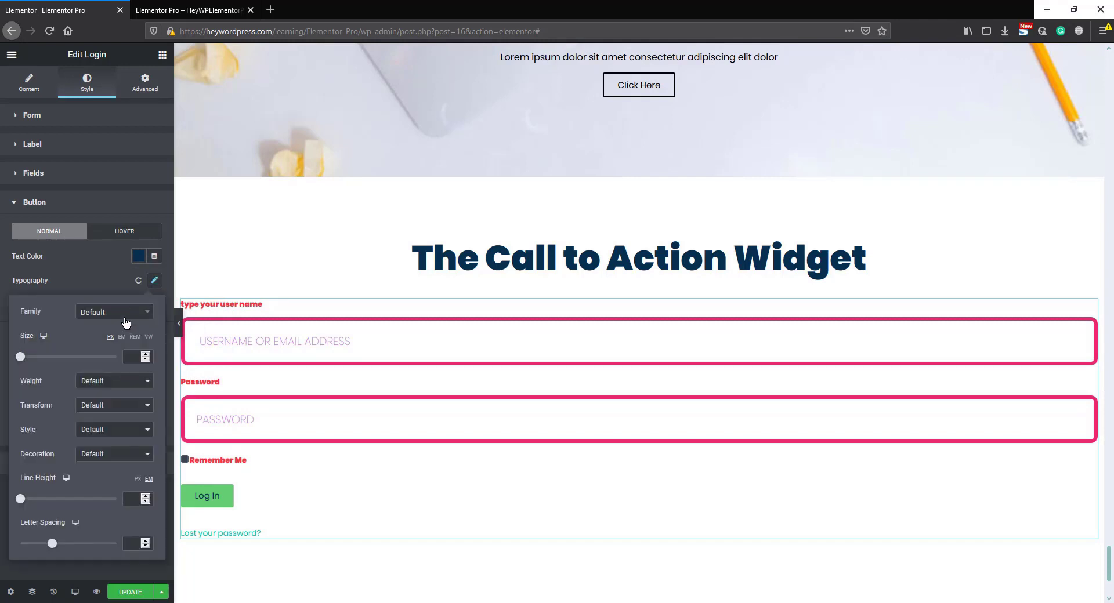
left_click(107, 381)
left_click(89, 458)
left_click(98, 405)
left_click(100, 435)
type("5")
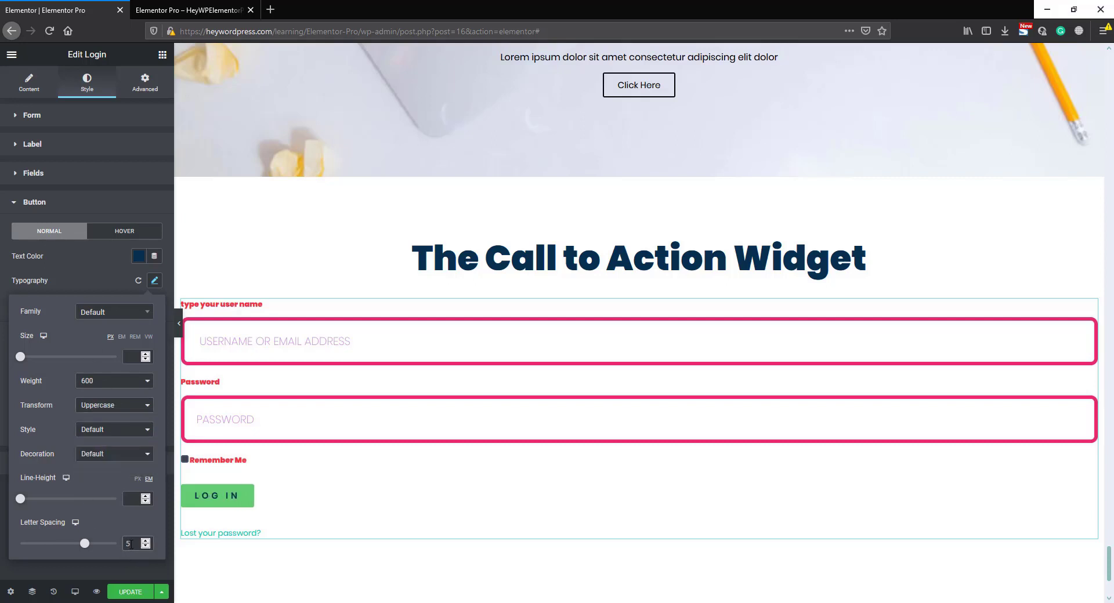
left_click(89, 278)
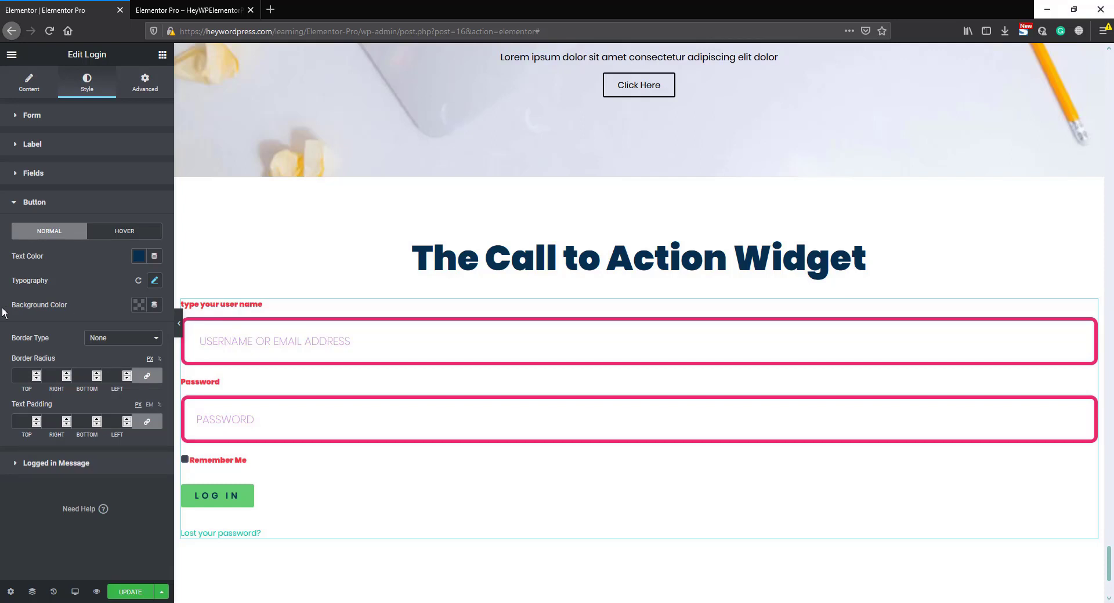
- Try the teal preset #02C9A8 as the login button's background color, and settle on the red preset
left_click(139, 305)
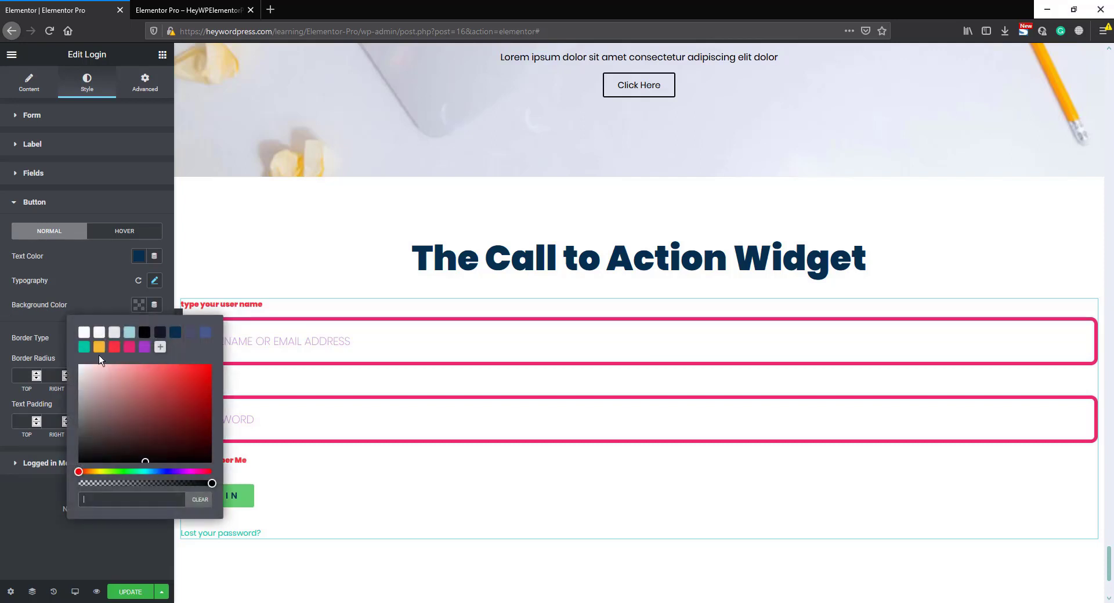
left_click(84, 347)
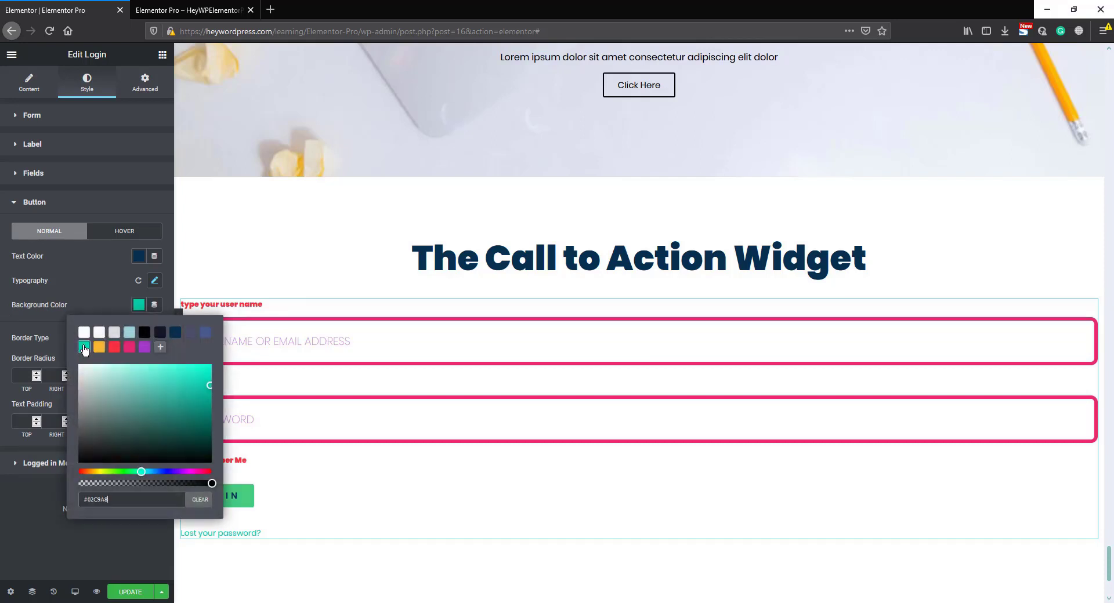
left_click(114, 347)
left_click(112, 300)
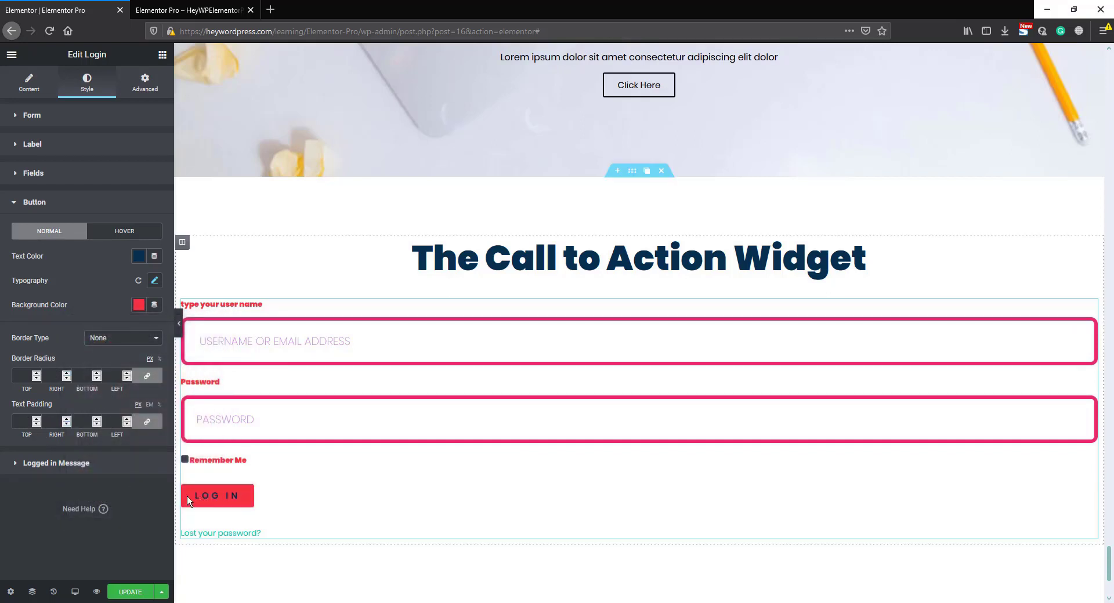
- Set the Logged in Message text color to the near-black navy preset
left_click(49, 464)
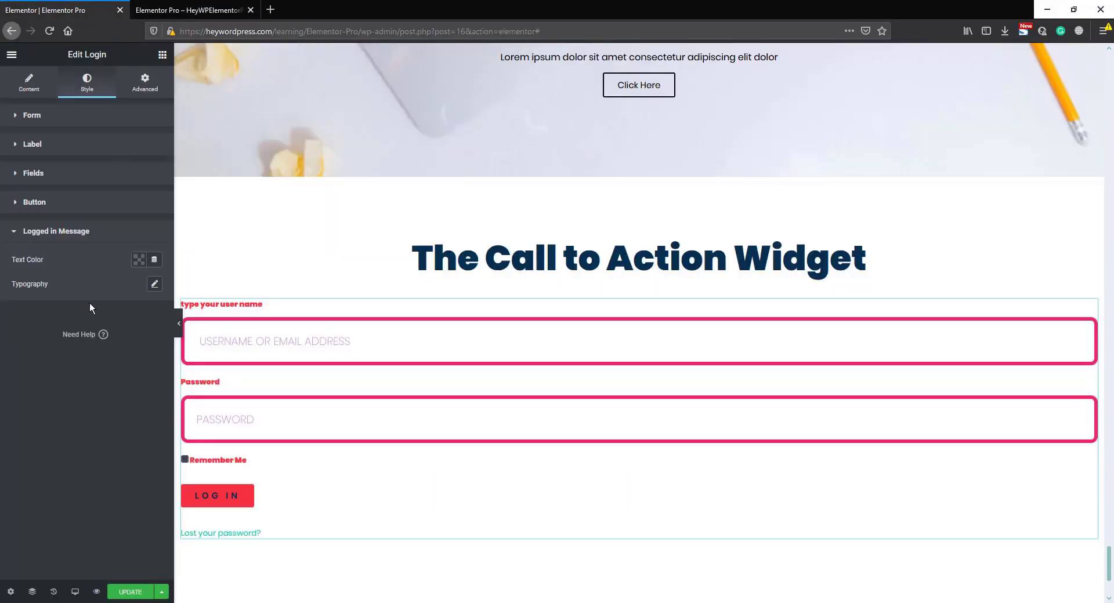
left_click(139, 261)
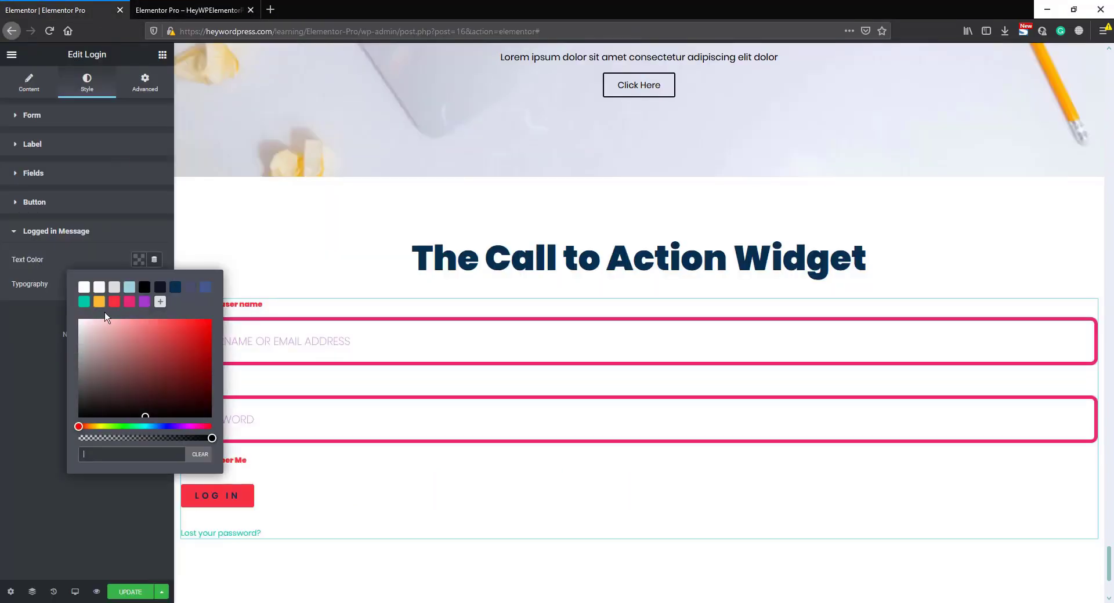
left_click(159, 287)
left_click(93, 257)
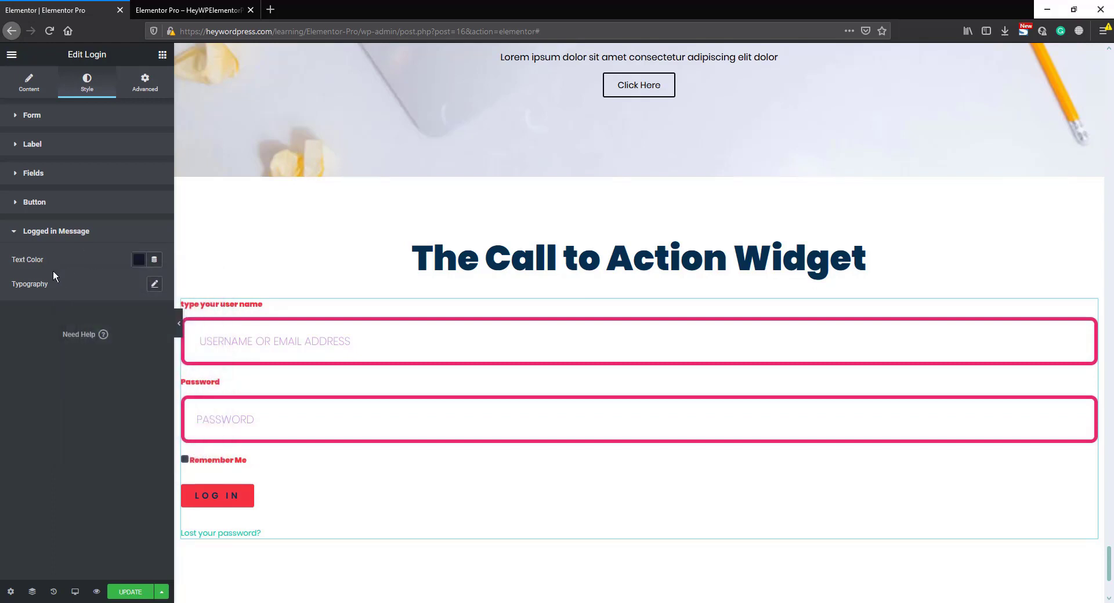
- Set the Logged in Message font size to 41 px and look at the message on the preview page
left_click(155, 284)
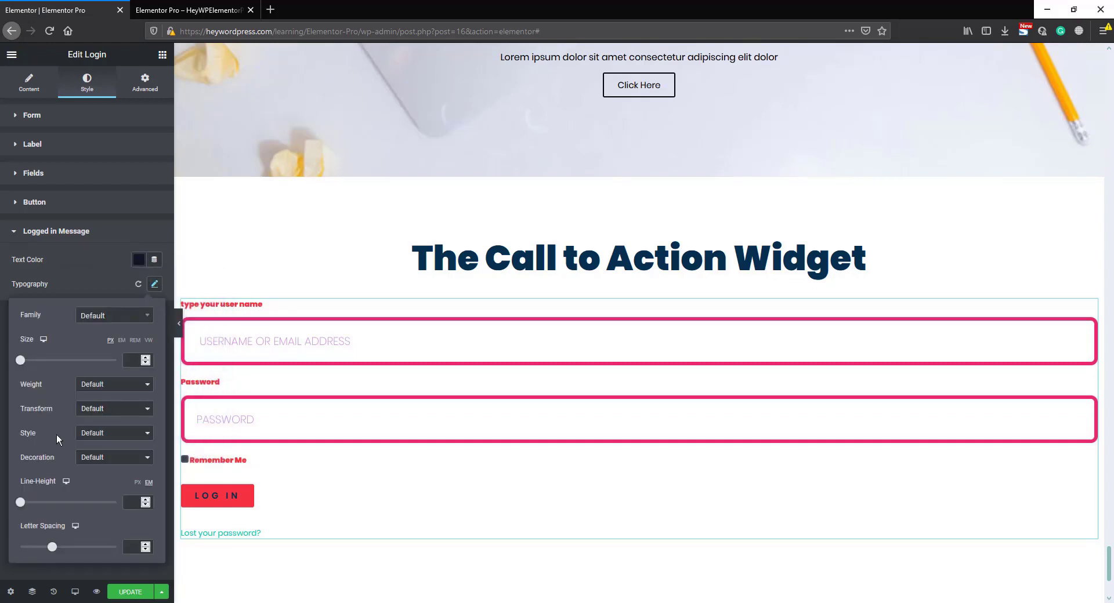
left_click_drag(21, 360, 40, 361)
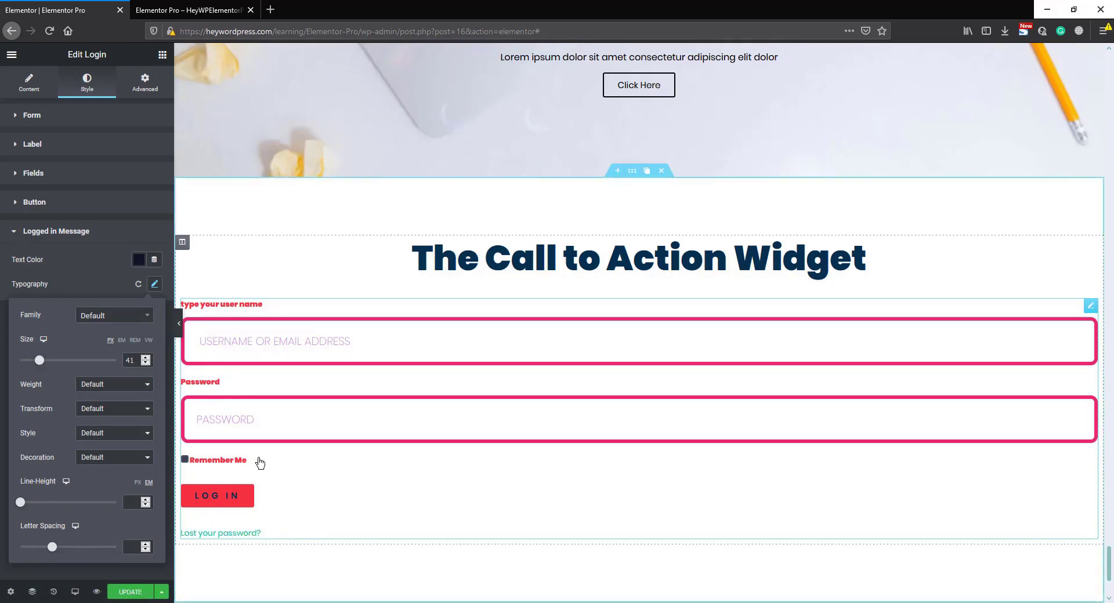
left_click(188, 10)
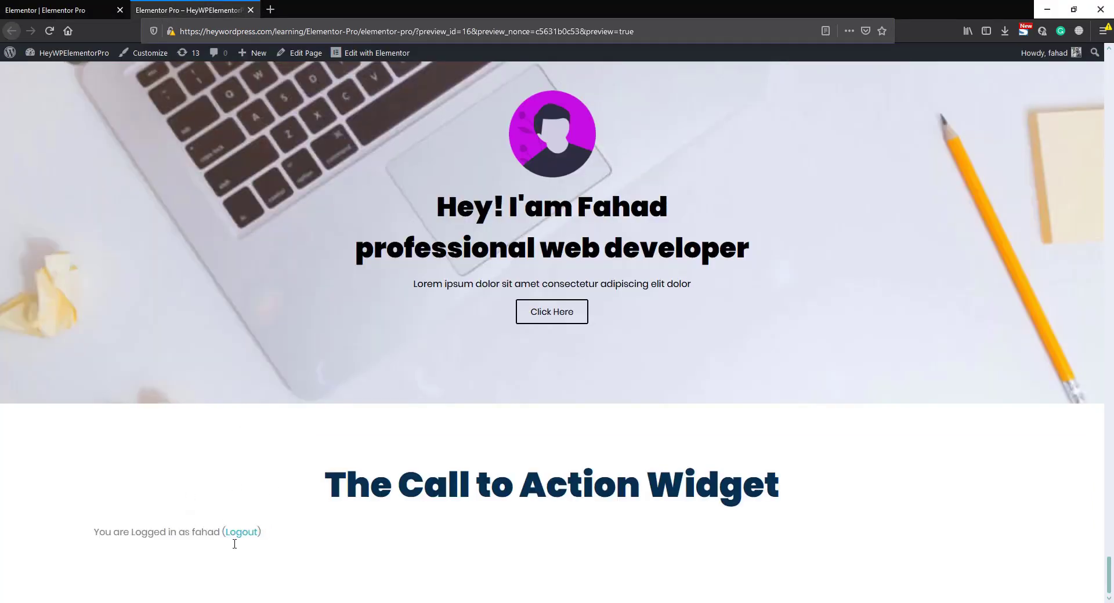
left_click(97, 6)
- Try the Fade In entrance animation on the Login widget, and set it to Fade In Left instead
left_click(146, 86)
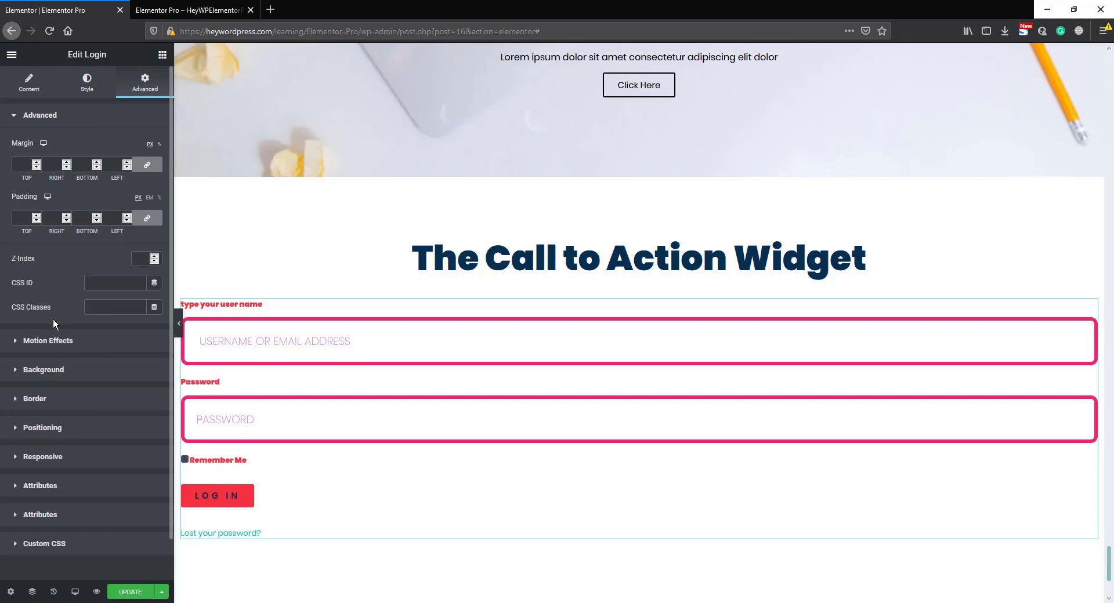
left_click(51, 342)
left_click(60, 285)
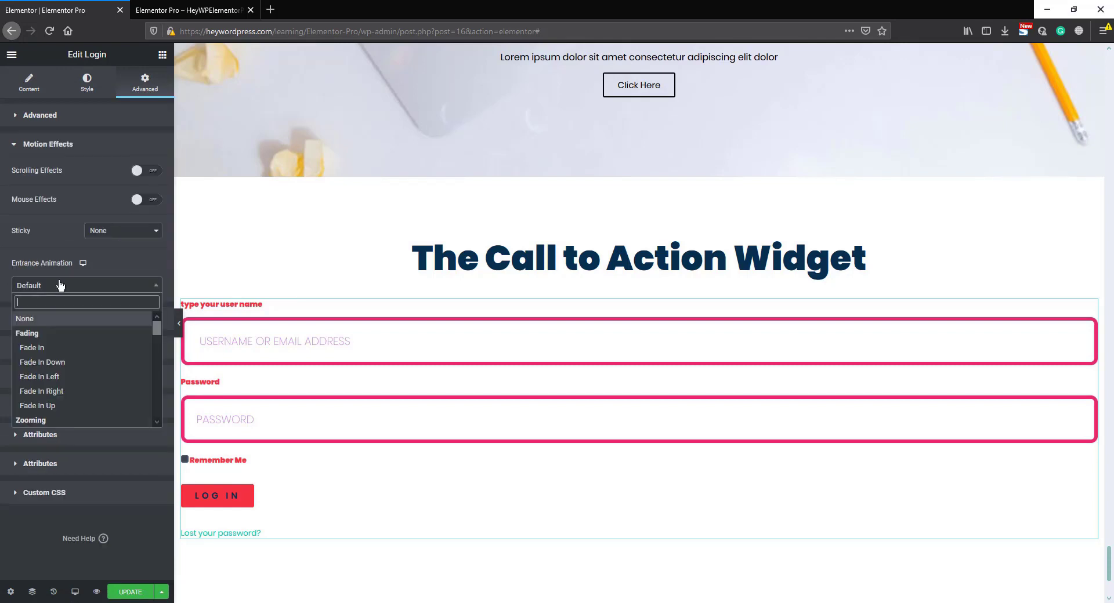
left_click(52, 349)
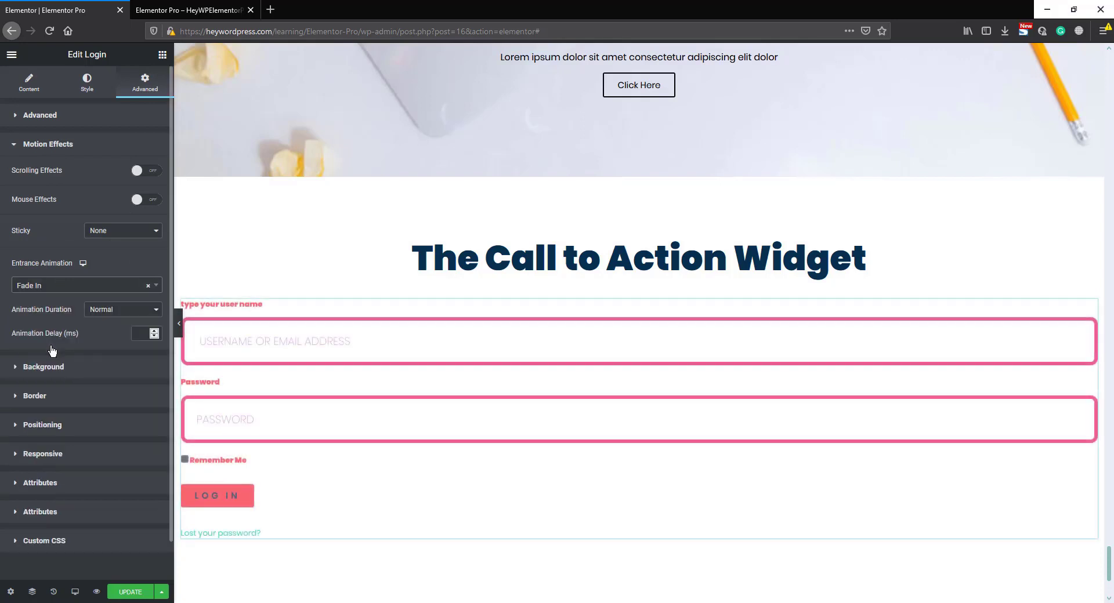
left_click(77, 286)
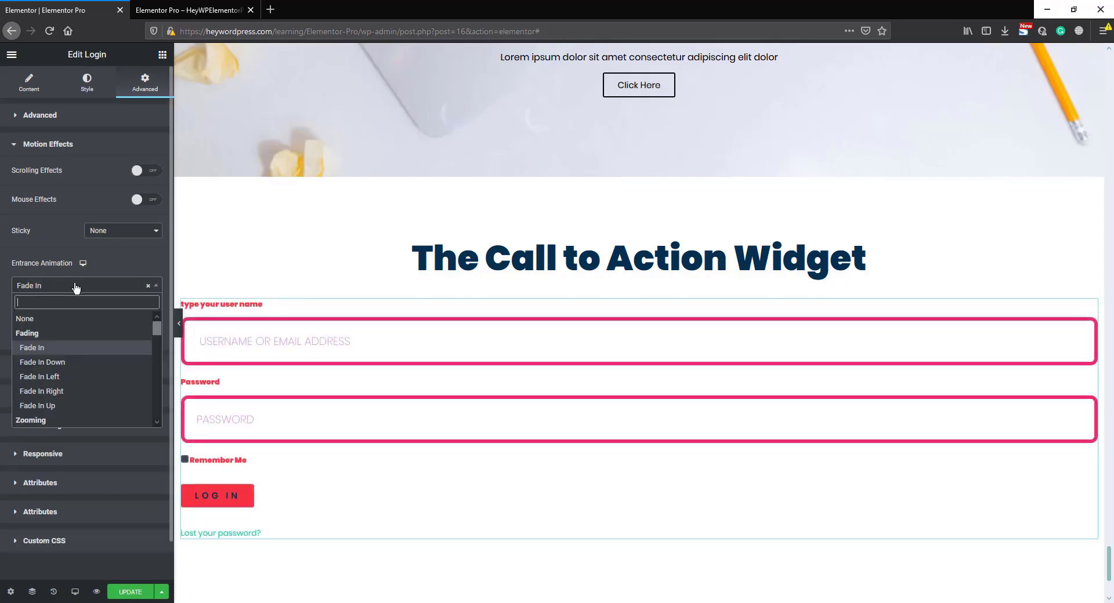
left_click(63, 378)
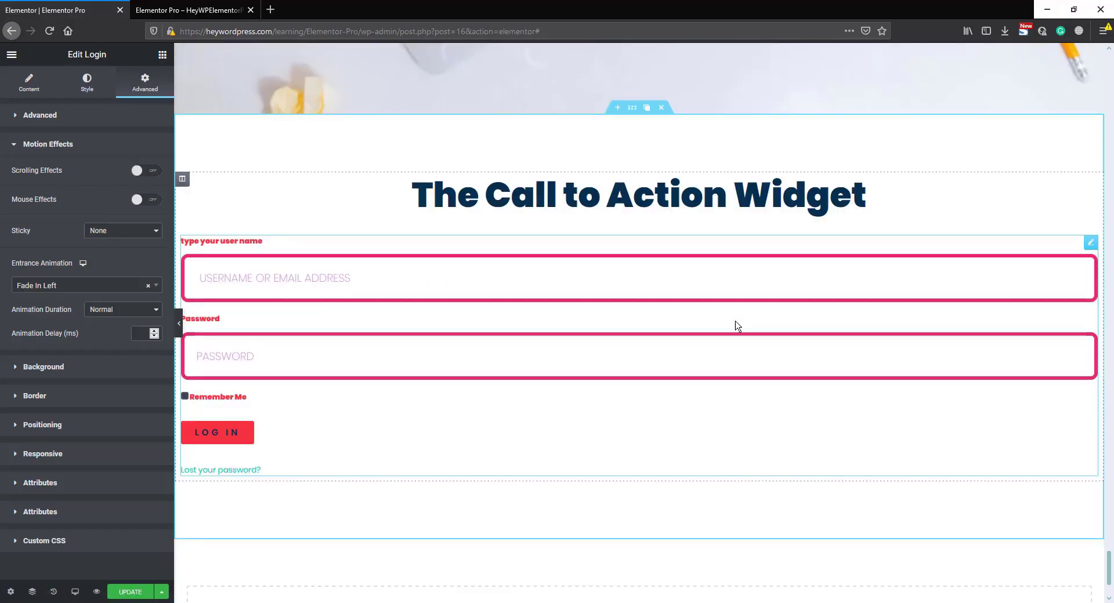
- Add a new single-column section below the login form
scroll(661, 323, "down", 2)
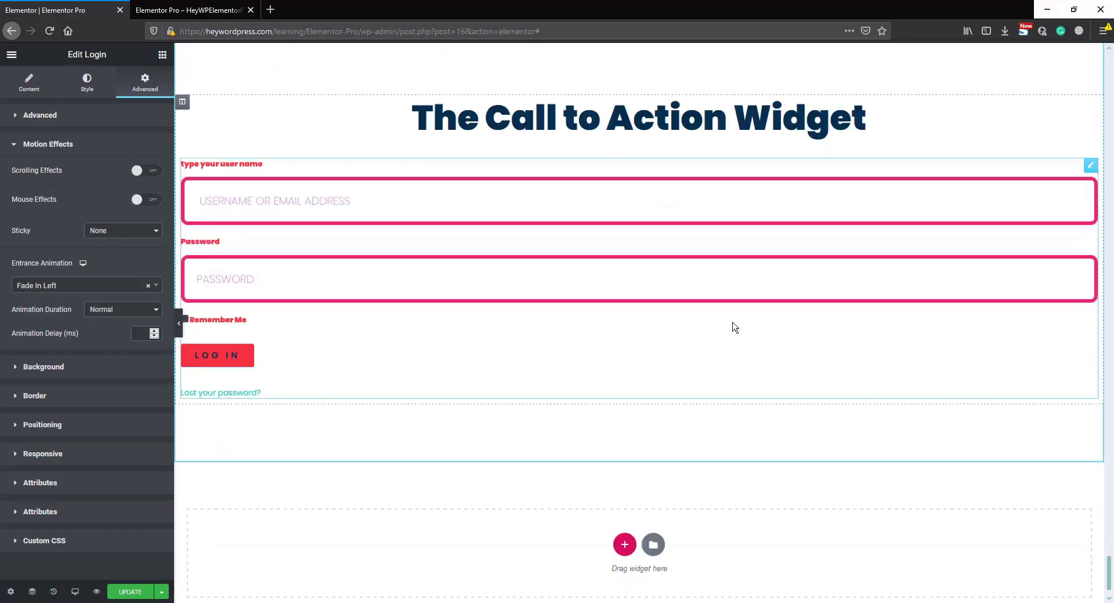
left_click(625, 504)
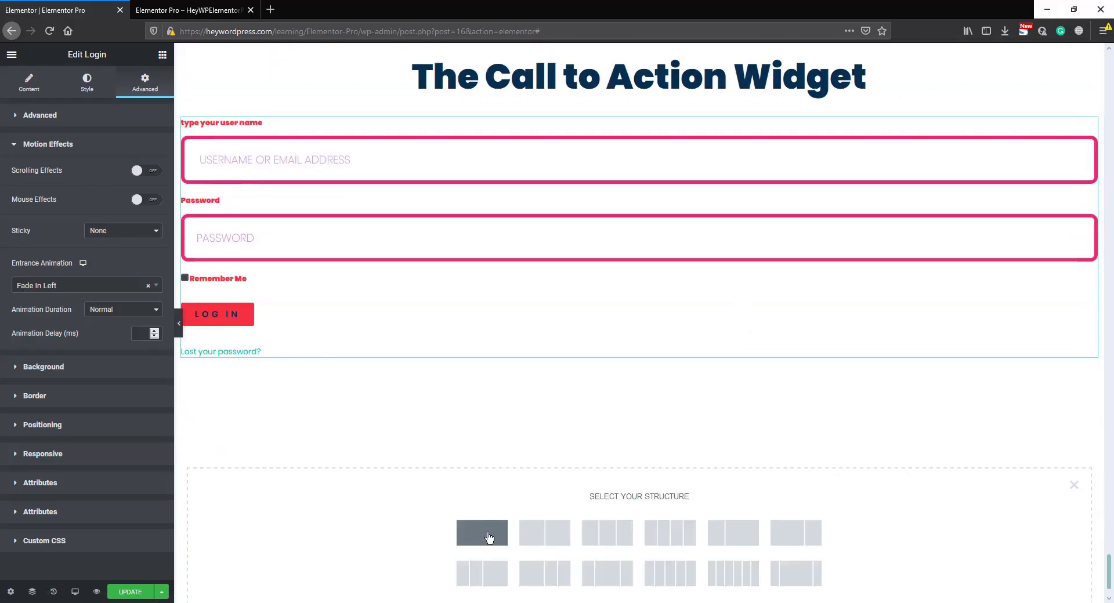
left_click(490, 524)
- Stretch the new section, with its content width set to Full Width and its height to Fit To Screen
left_click(147, 141)
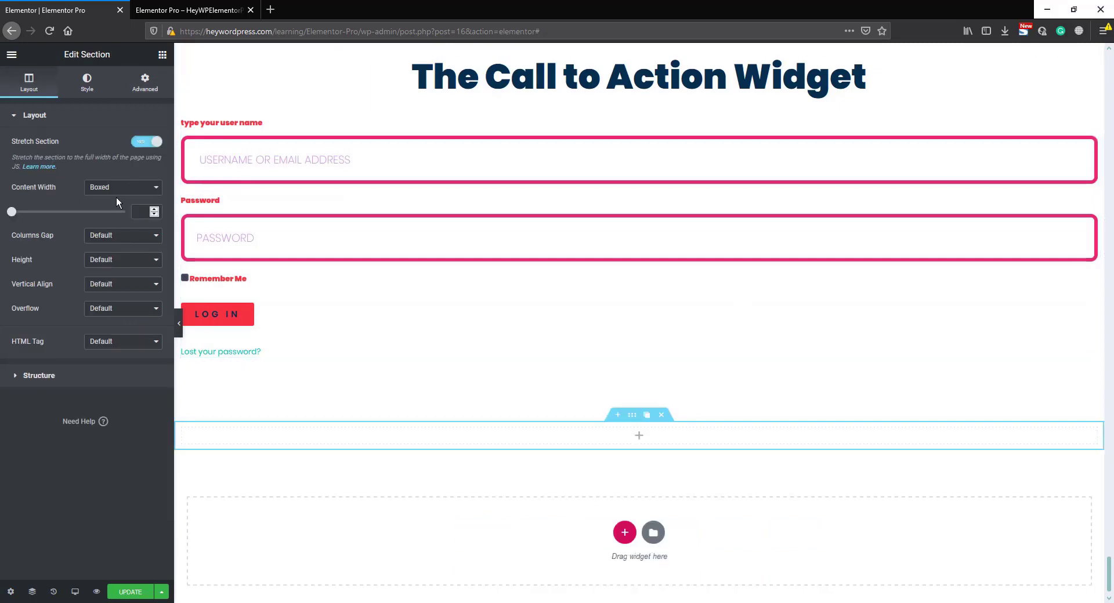
left_click(111, 217)
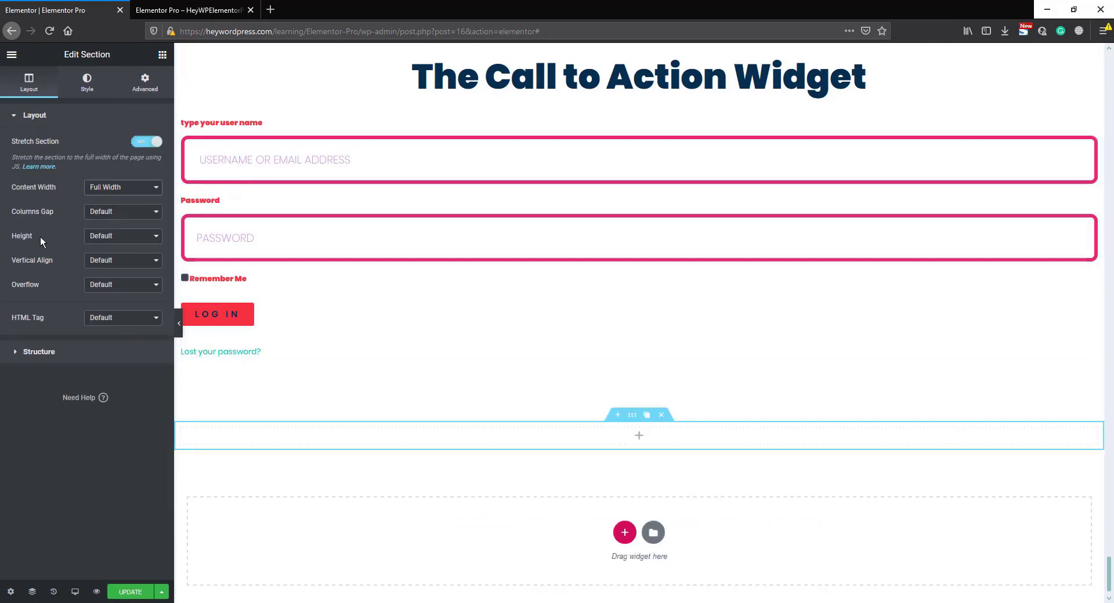
left_click(111, 237)
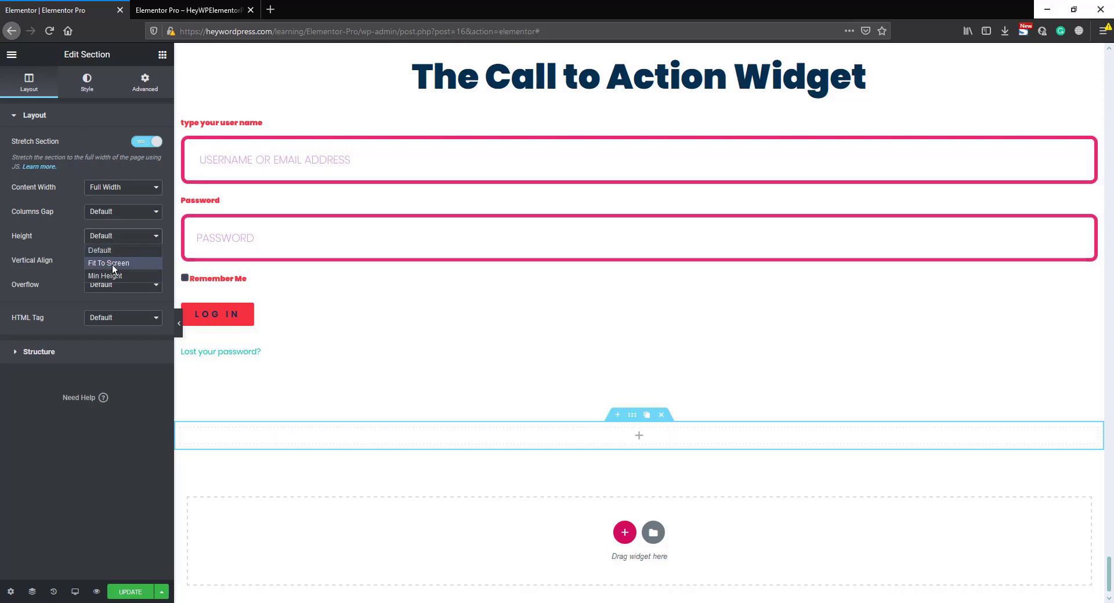
left_click(113, 264)
- Duplicate the new section's column twice to make three columns
scroll(522, 363, "down", 6)
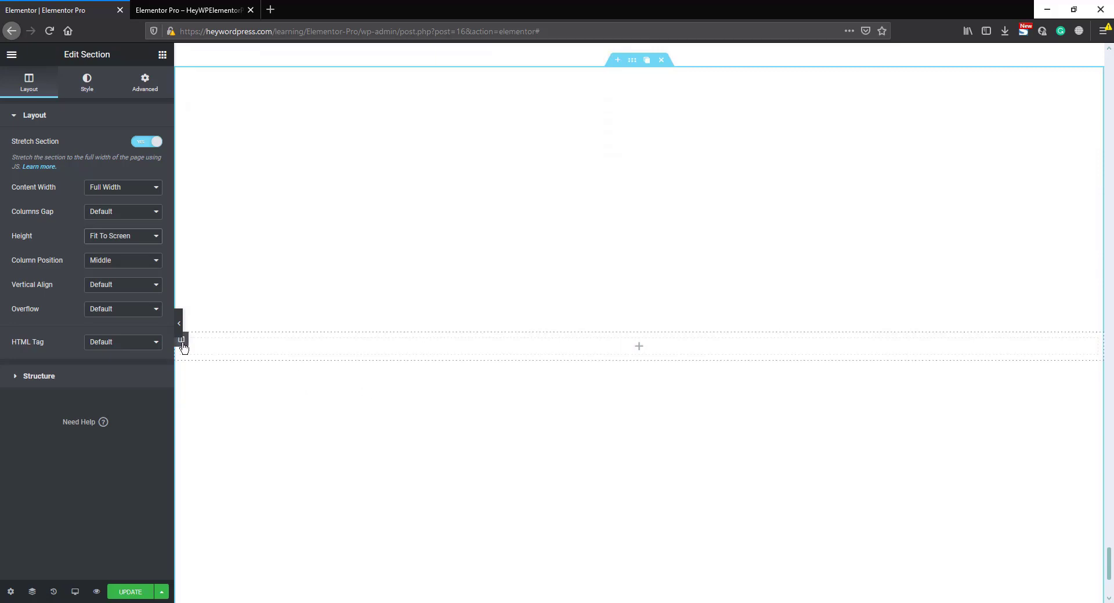
left_click(197, 341)
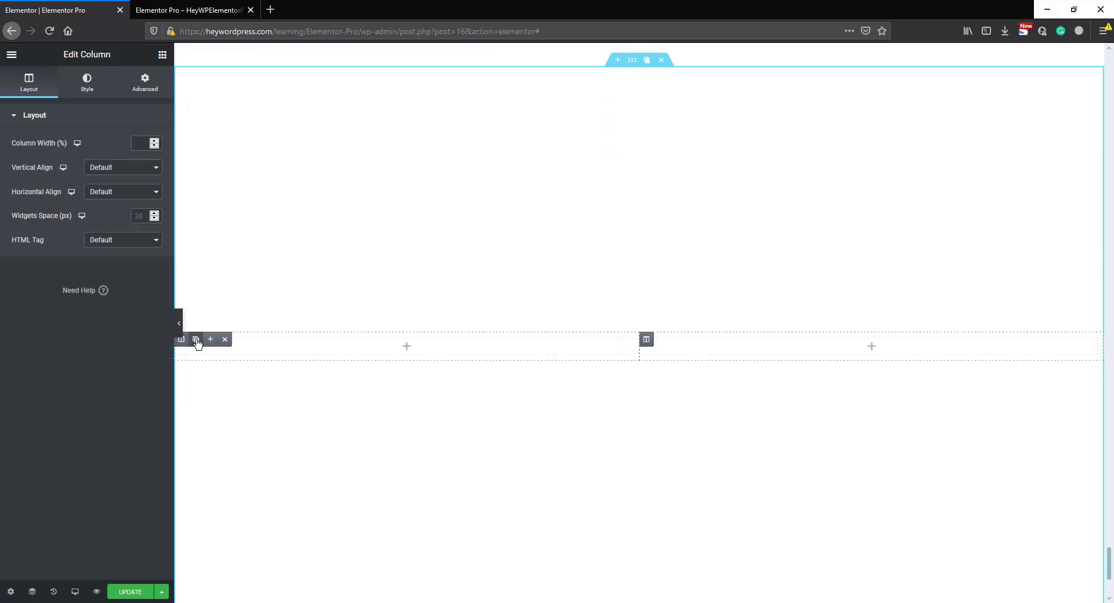
left_click(196, 341)
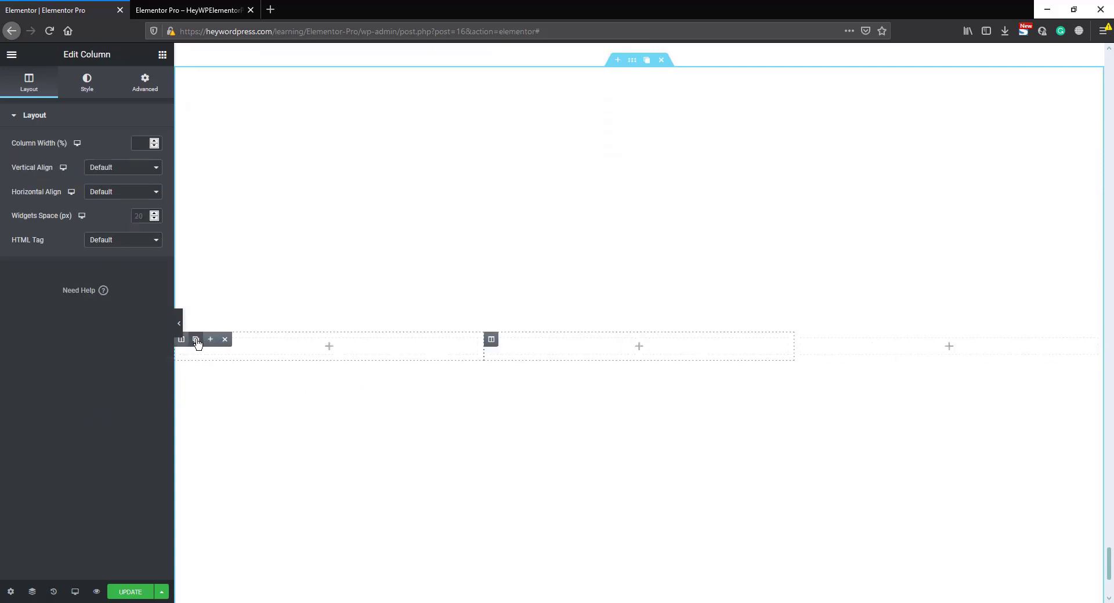
- Give the three-column section a classic background with the dark red mountain range image from the media library
left_click(634, 63)
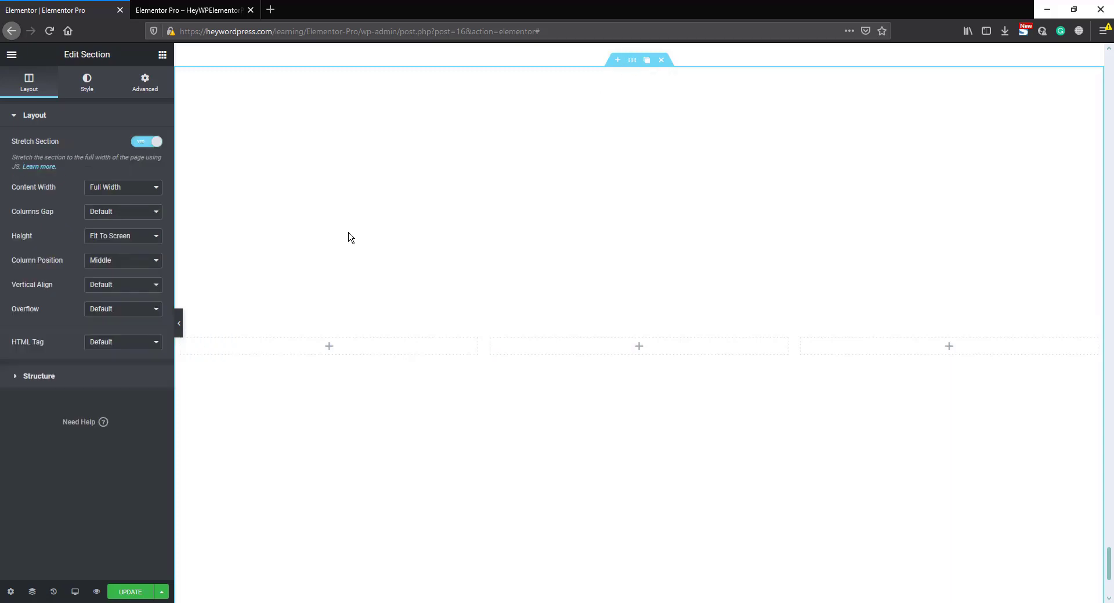
left_click(86, 83)
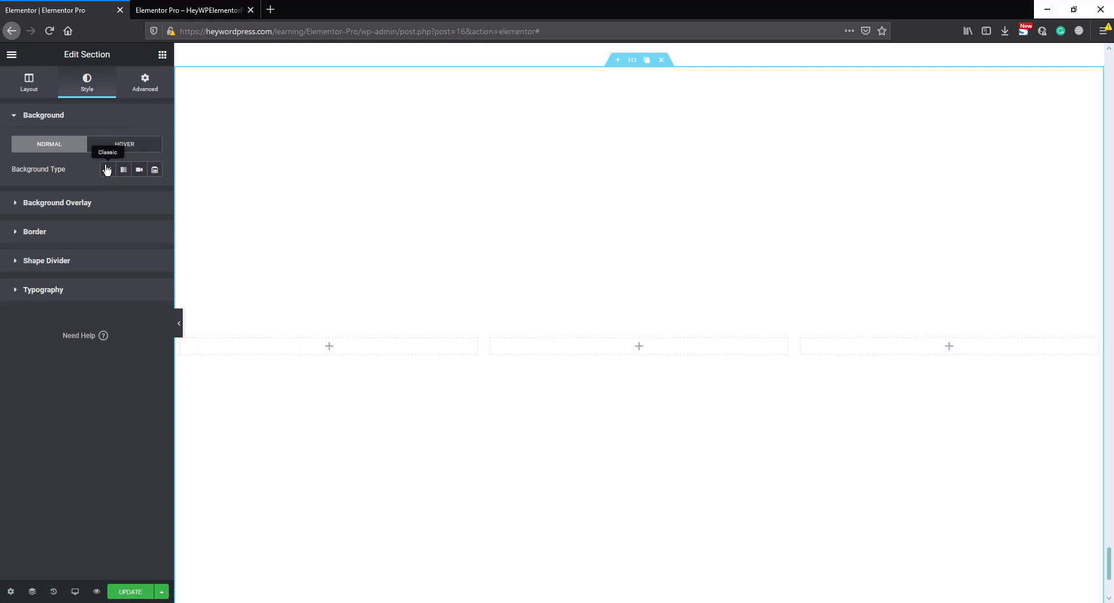
left_click(107, 169)
left_click(97, 264)
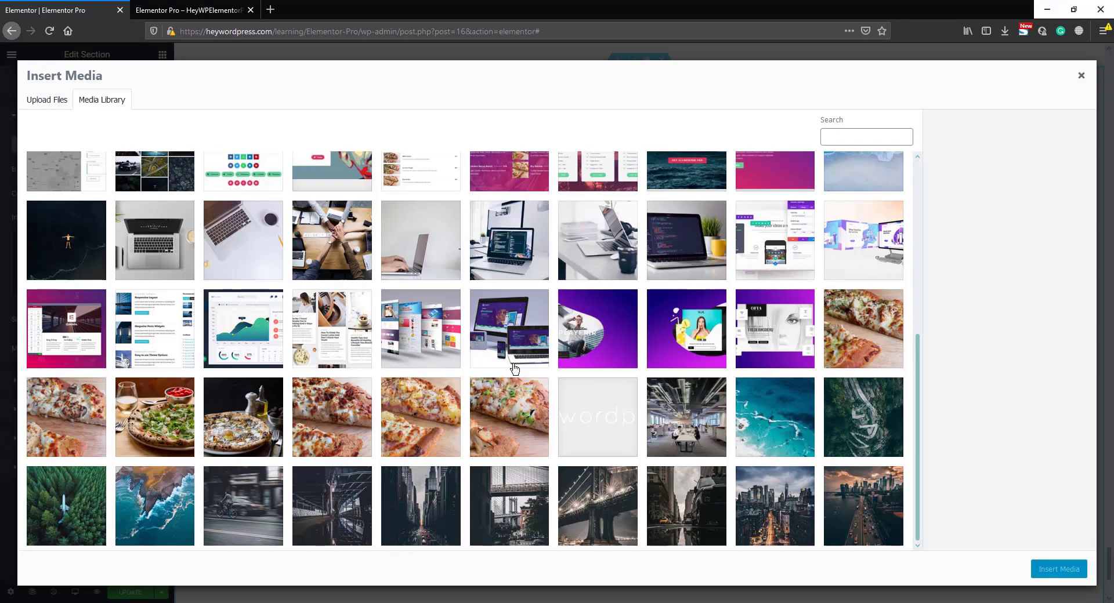
scroll(514, 368, "down", 3)
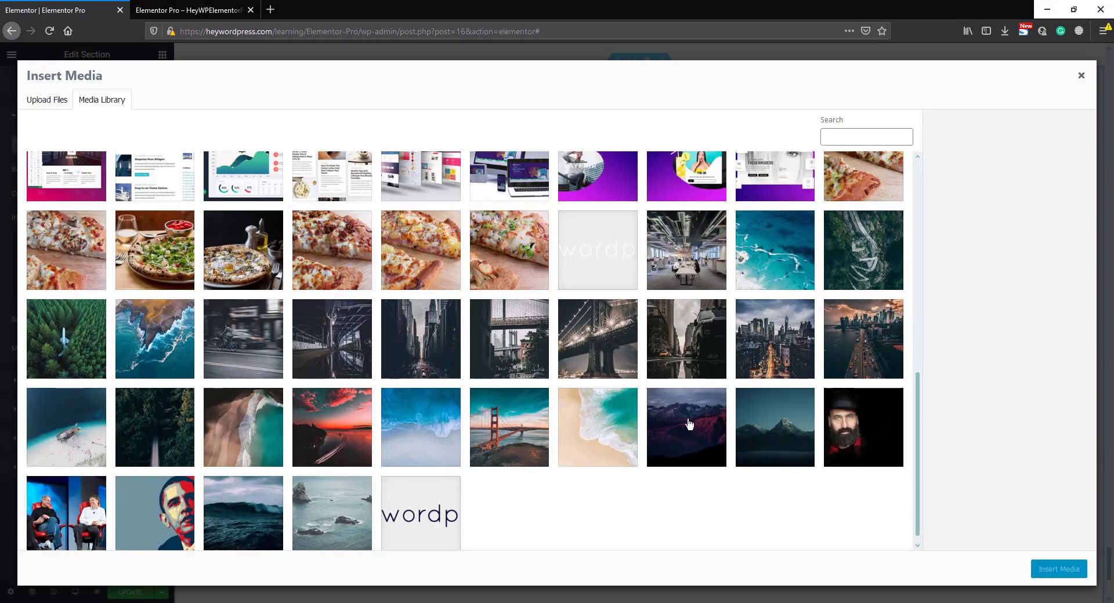
left_click(687, 425)
left_click(1047, 569)
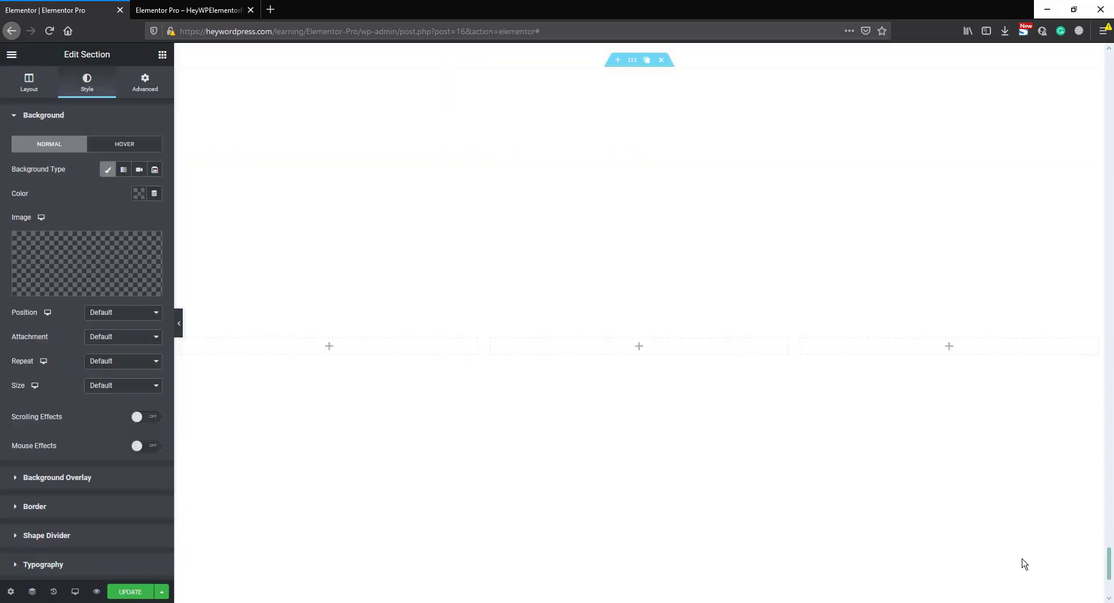
- Set the section's background image to Center Center position, No-repeat and Cover size
left_click(127, 312)
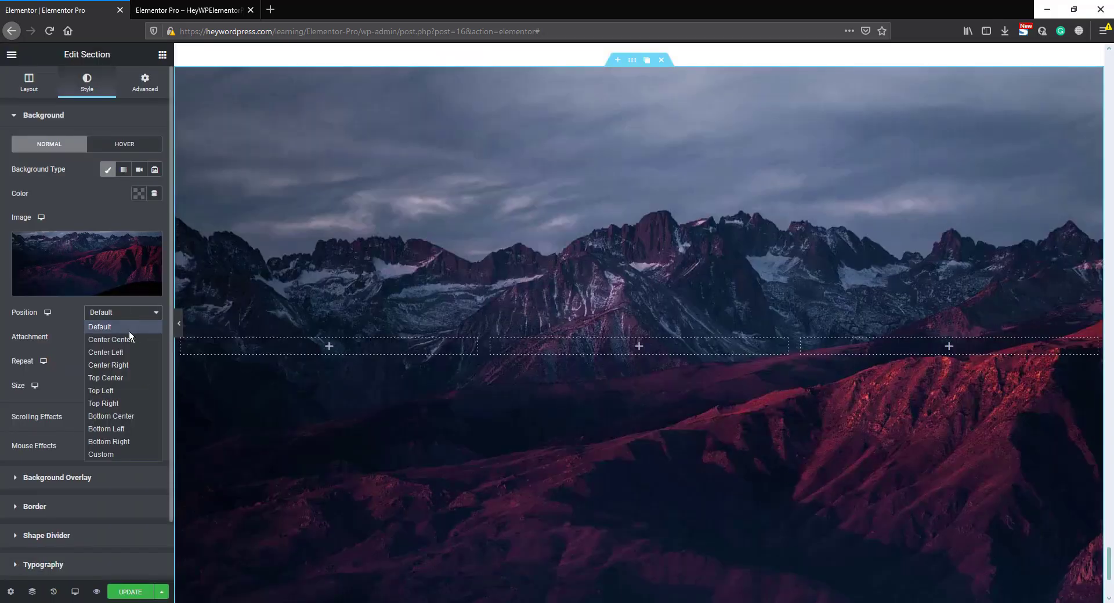
left_click(128, 336)
left_click(113, 337)
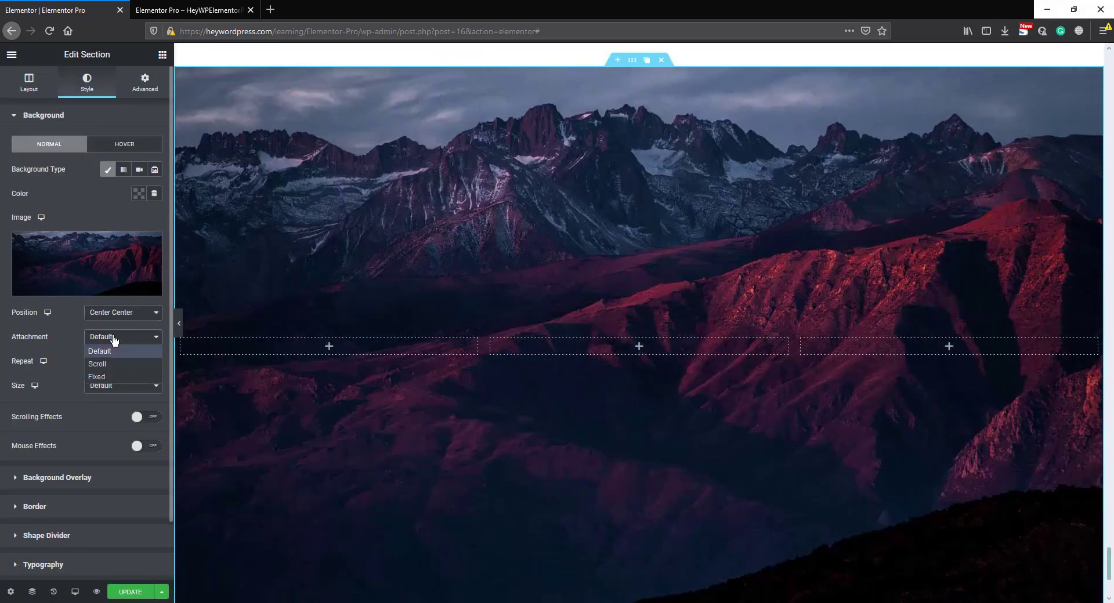
left_click(114, 351)
left_click(114, 362)
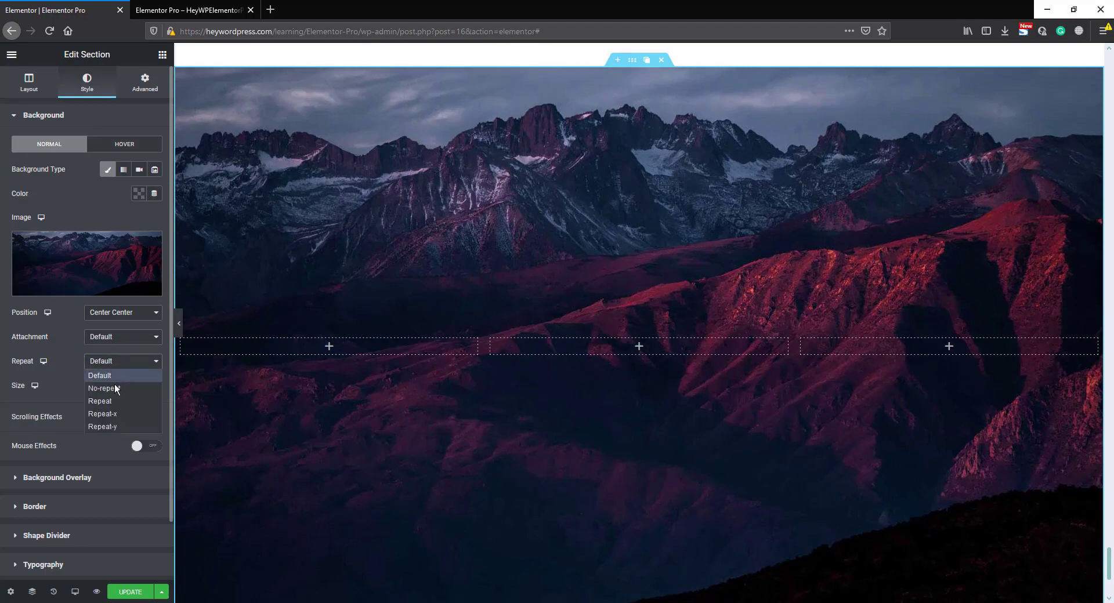
left_click(115, 388)
left_click(115, 385)
key("Escape")
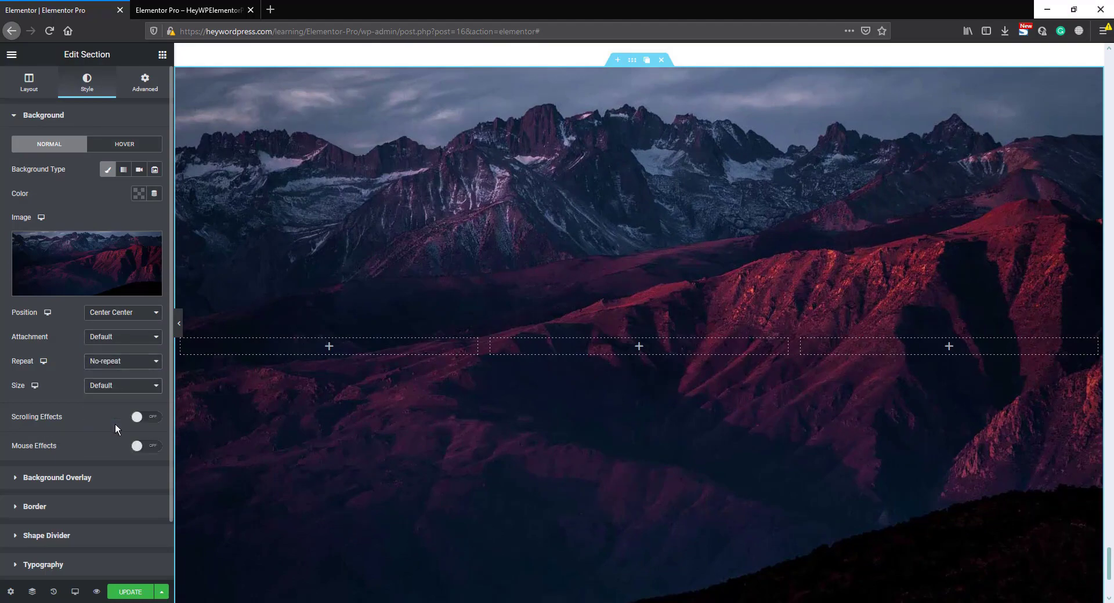
left_click(115, 423)
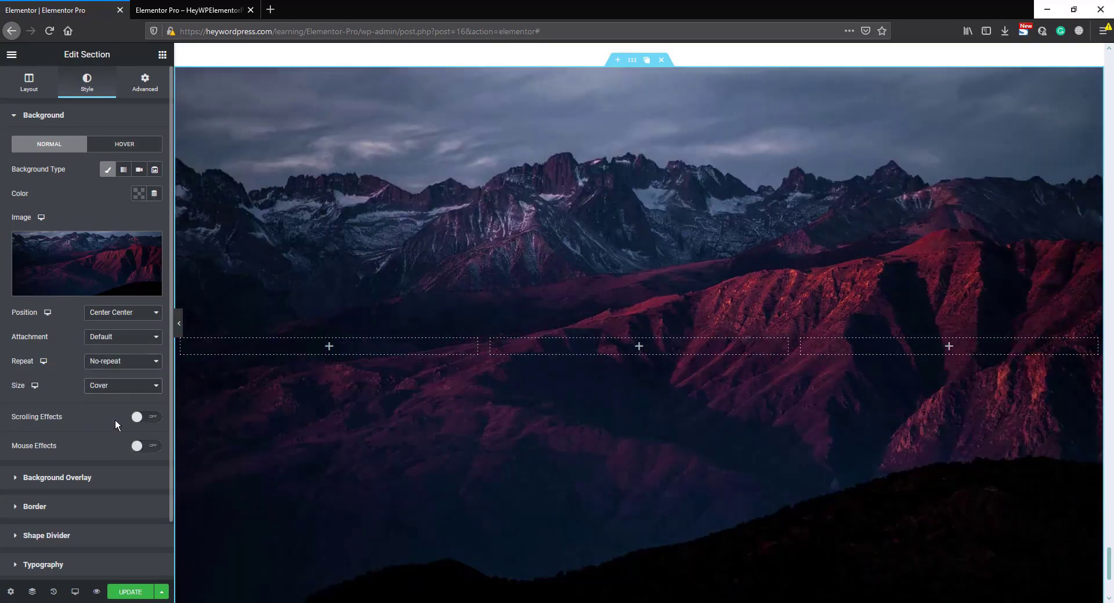
- Add a gradient background overlay to the section with first color #072F4F, a 150 angle and 0.69 opacity
left_click(85, 481)
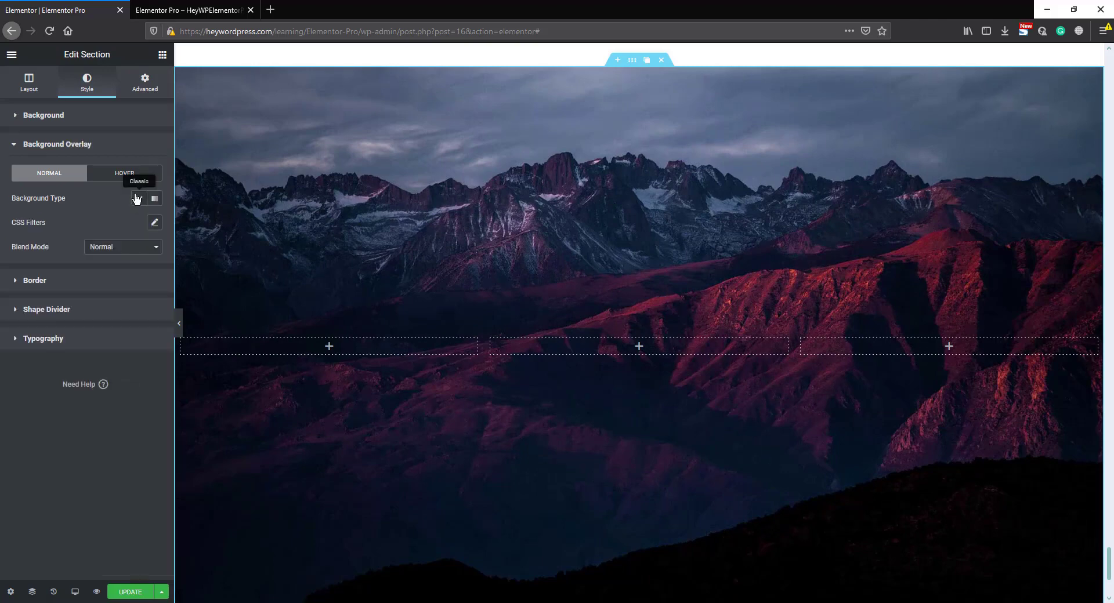
left_click(155, 199)
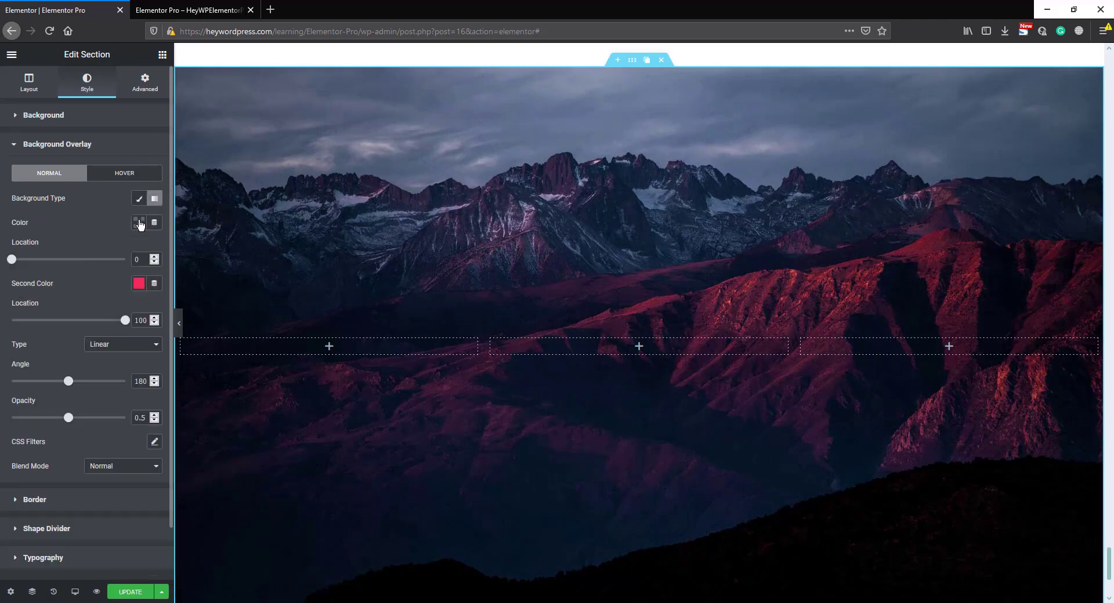
left_click(139, 223)
left_click(175, 249)
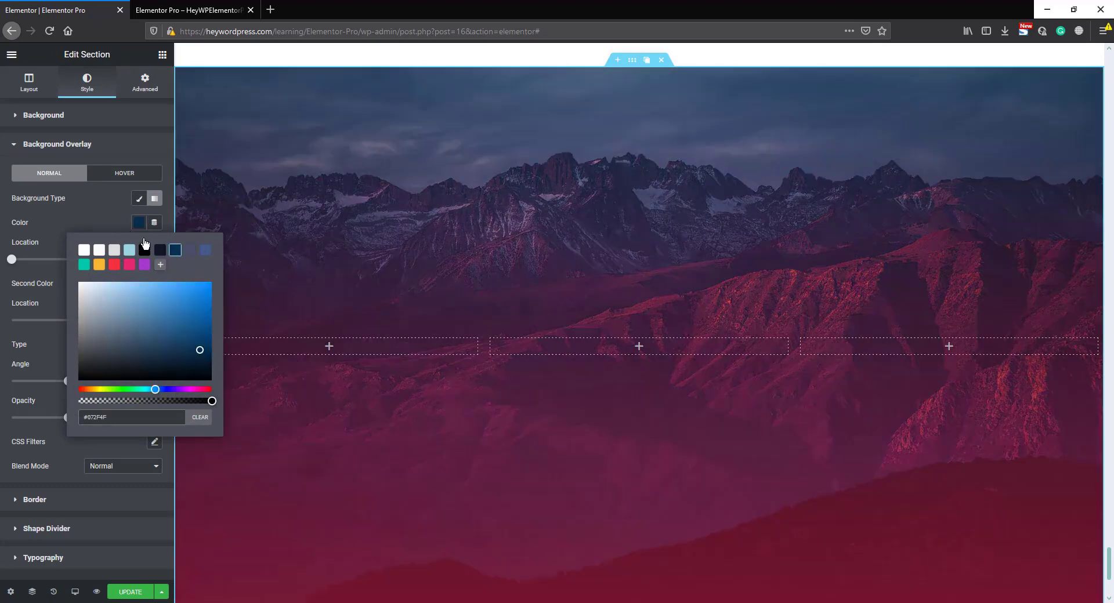
left_click(109, 212)
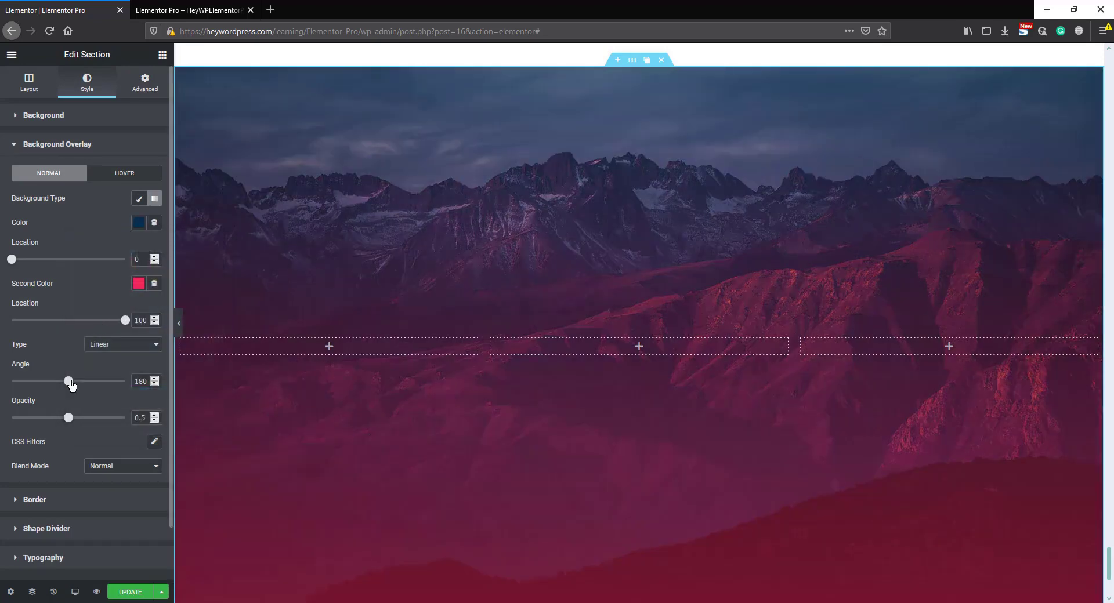
left_click_drag(72, 384, 98, 421)
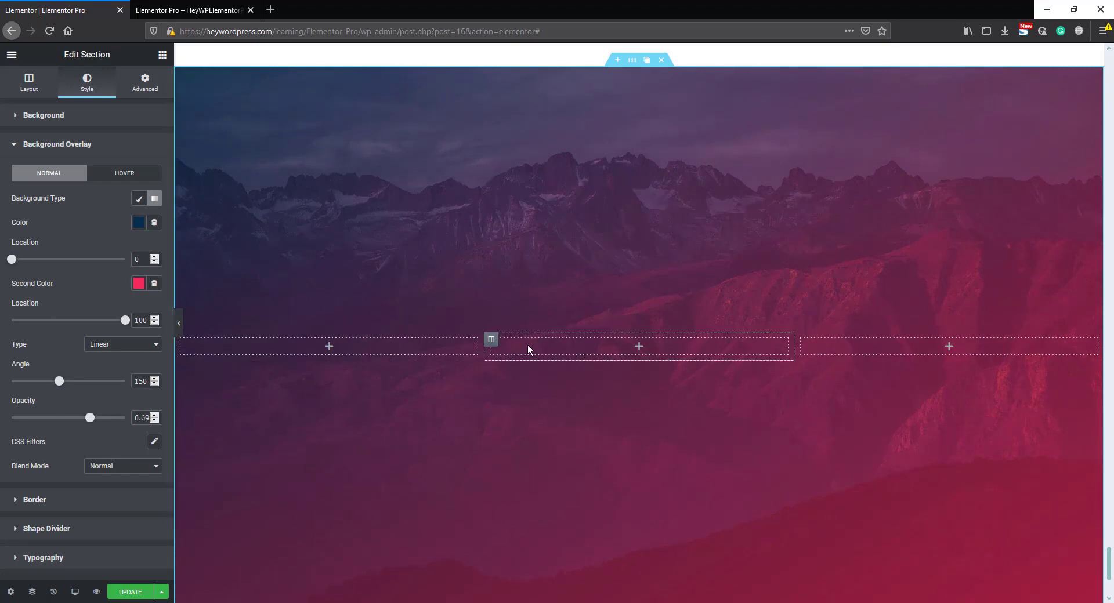
- Give the middle column a classic white #FFFFFF background
left_click(492, 341)
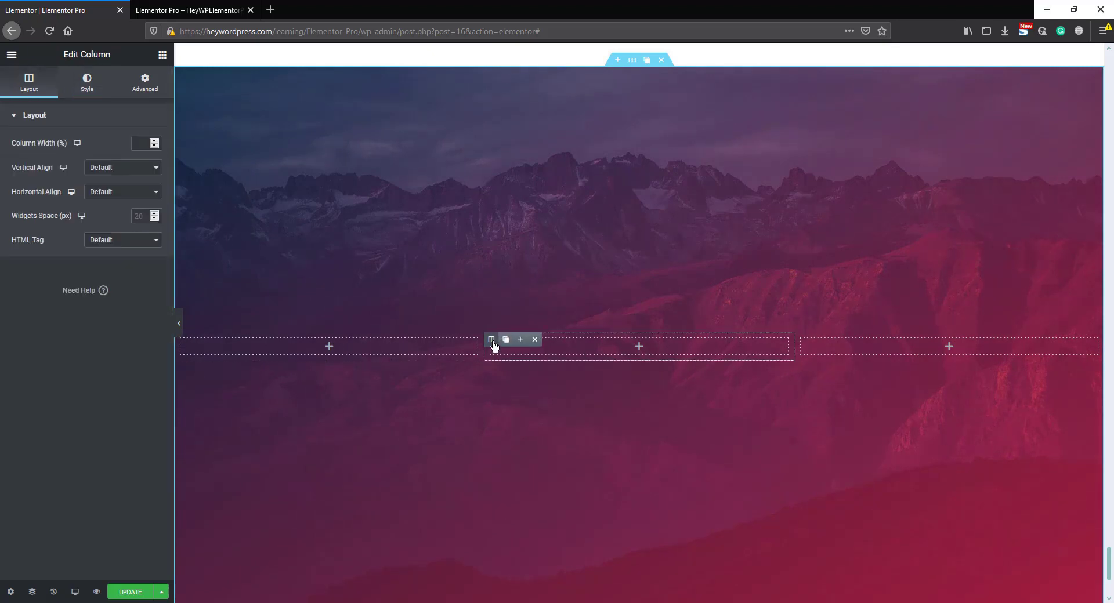
left_click(87, 83)
left_click(123, 169)
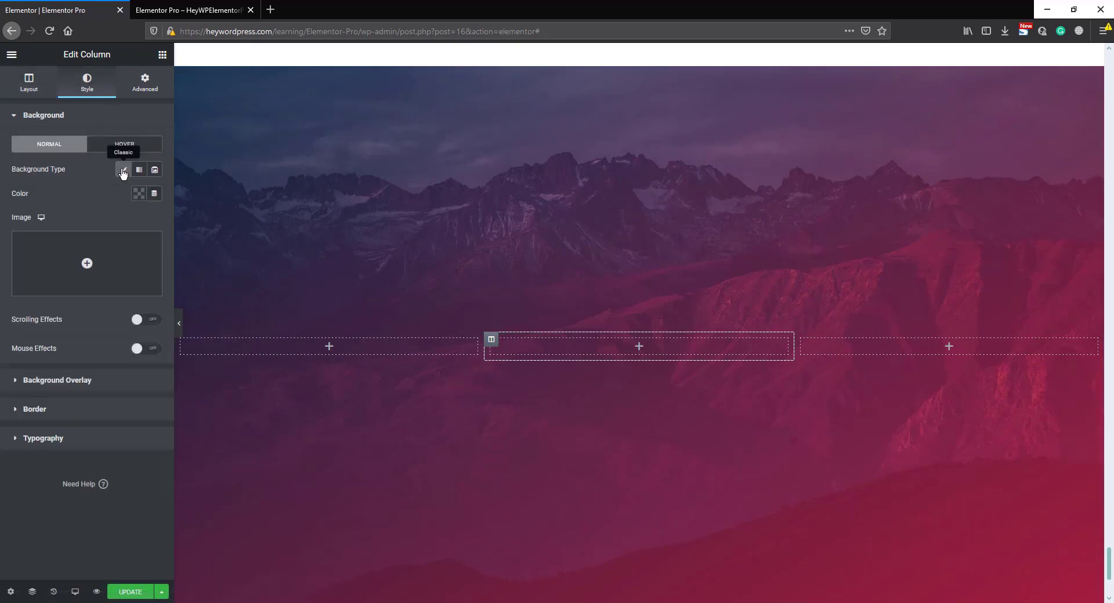
left_click(139, 194)
left_click(82, 221)
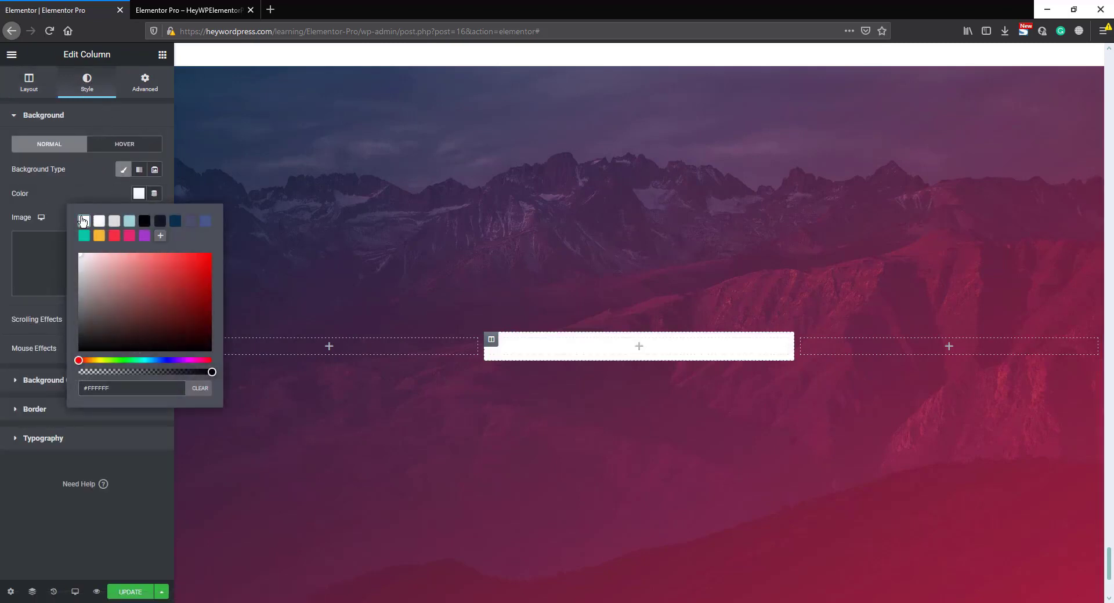
left_click(96, 188)
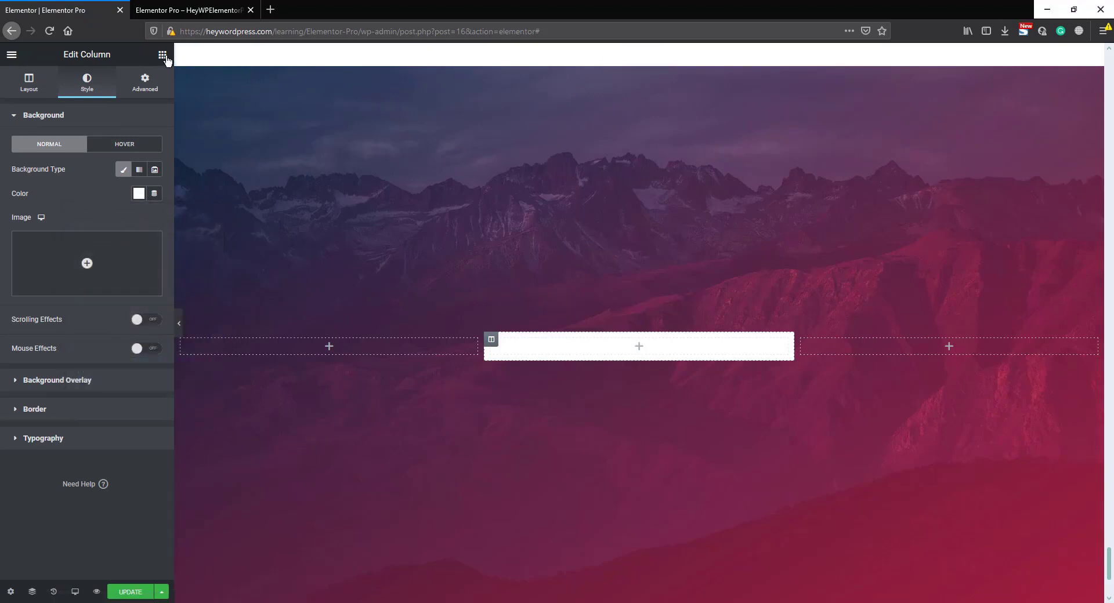
- Add an Image widget to the middle column and insert the purple avatar z-u.png from the media library
left_click(162, 55)
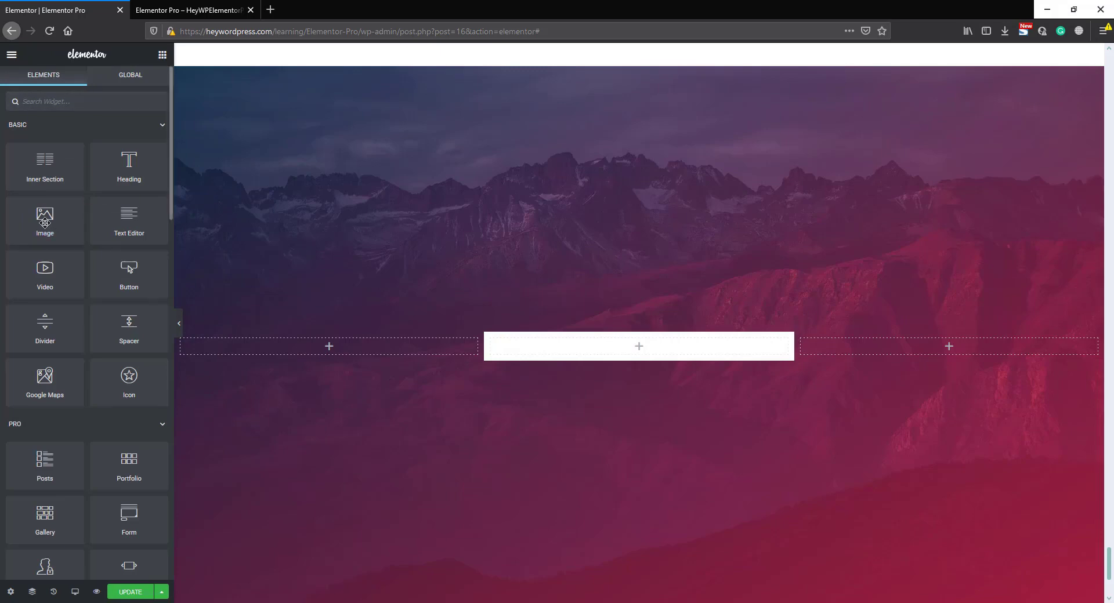
left_click_drag(44, 221, 629, 345)
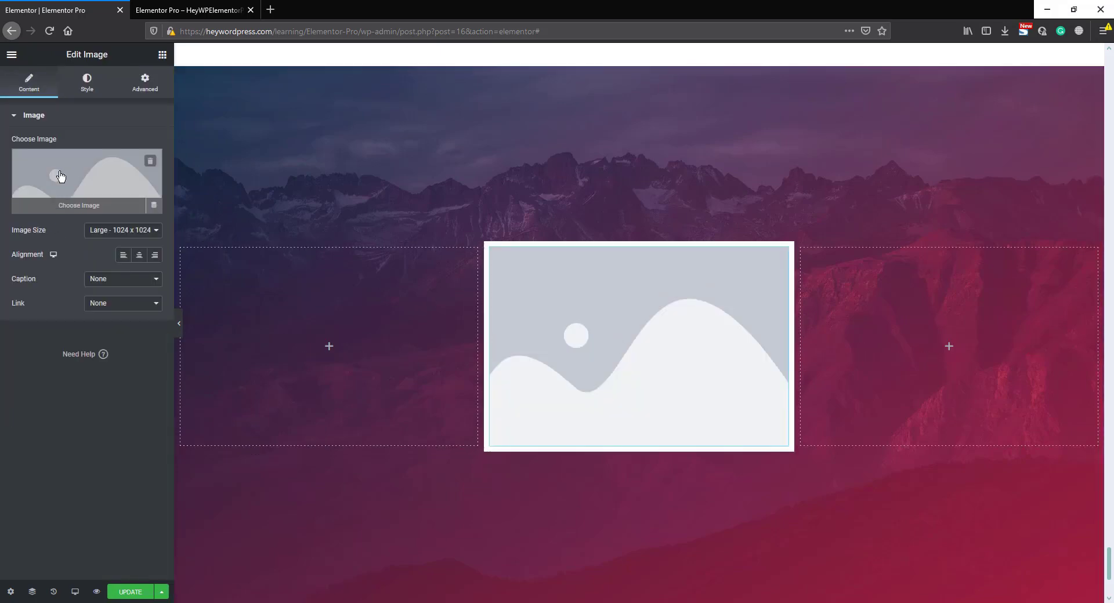
left_click(61, 176)
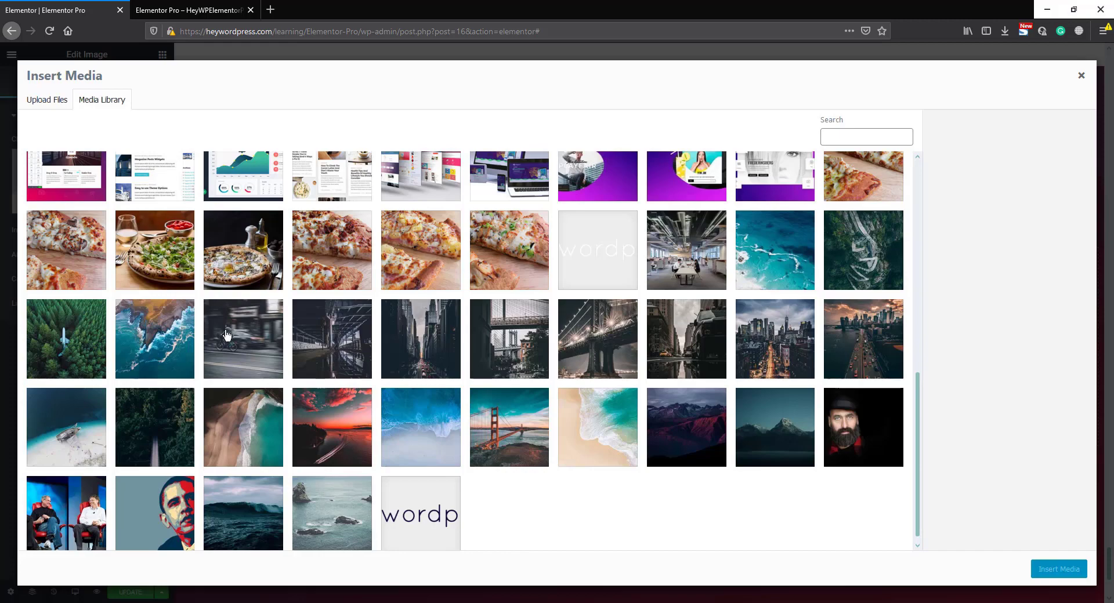
scroll(224, 331, "up", 5)
scroll(224, 331, "up", 2)
left_click(61, 197)
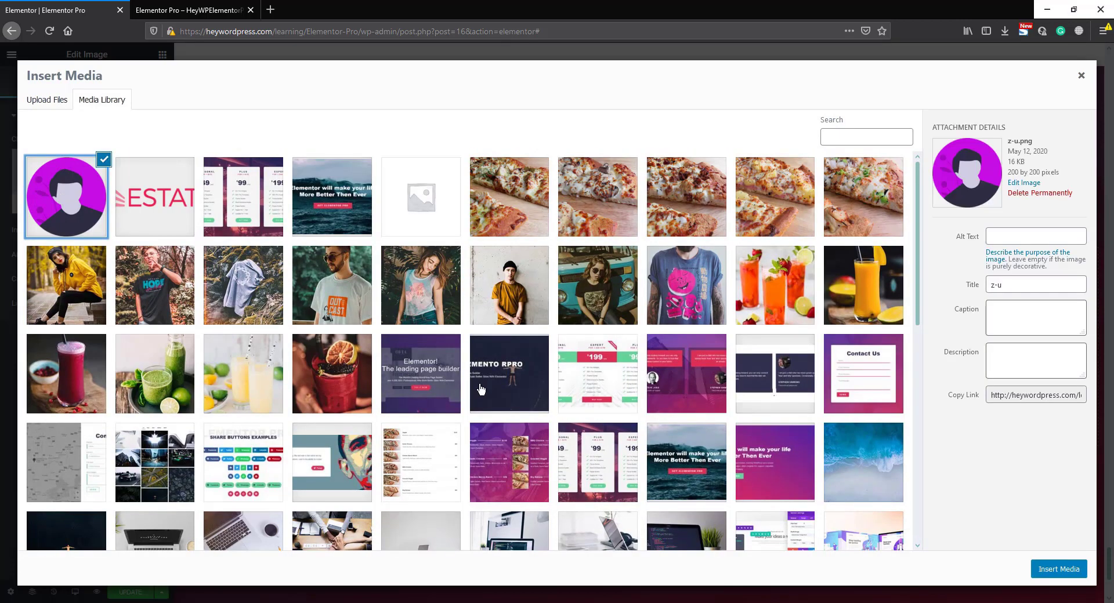
left_click(1053, 571)
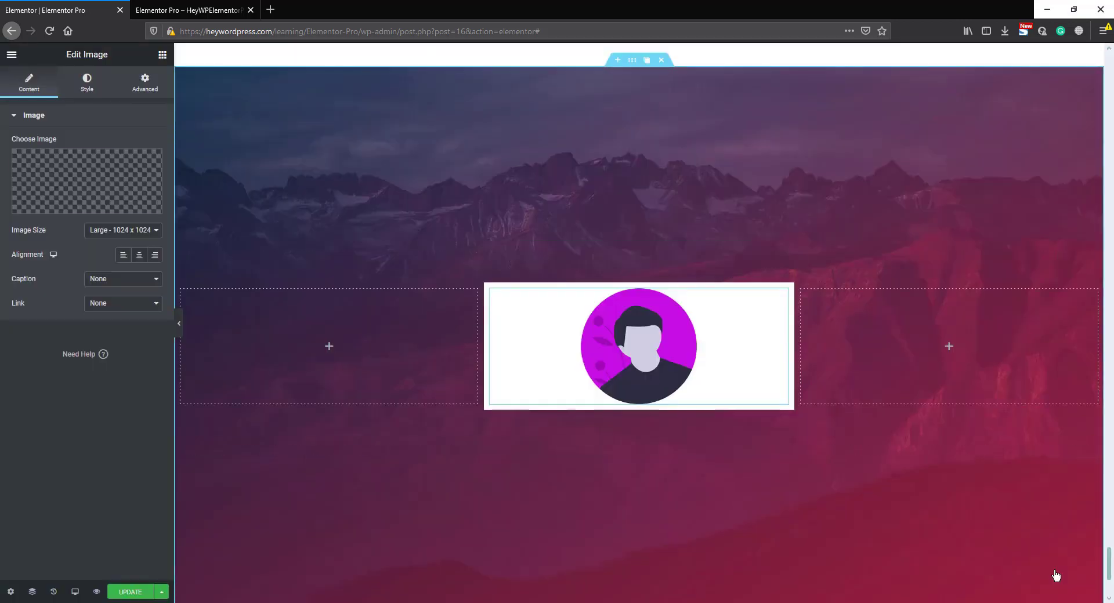
- Set the avatar image's size to Full and its width to 100 px
left_click(130, 230)
left_click(126, 409)
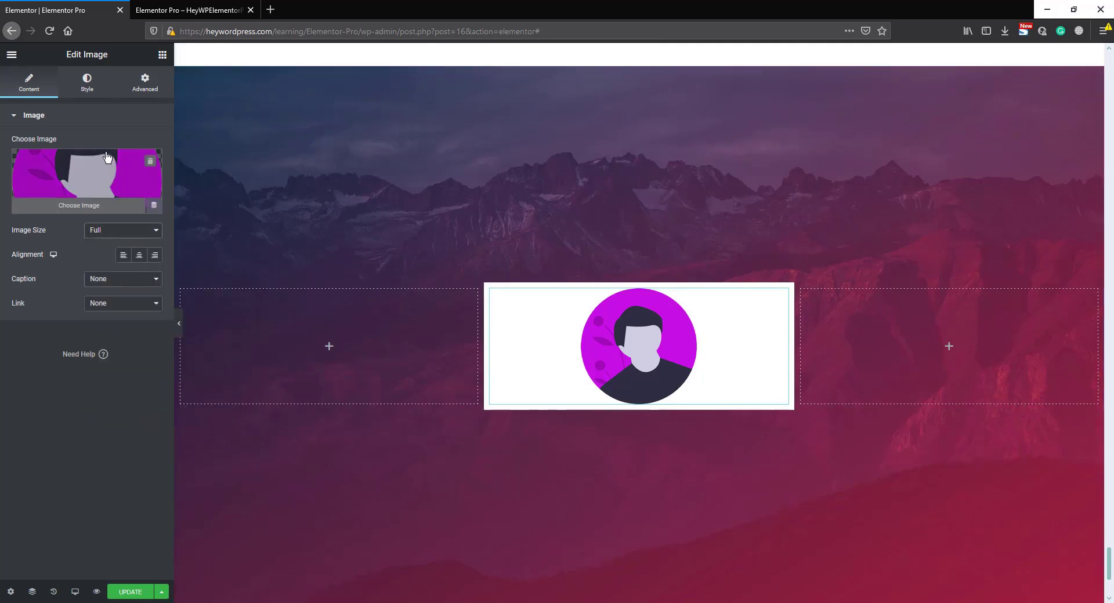
left_click(86, 82)
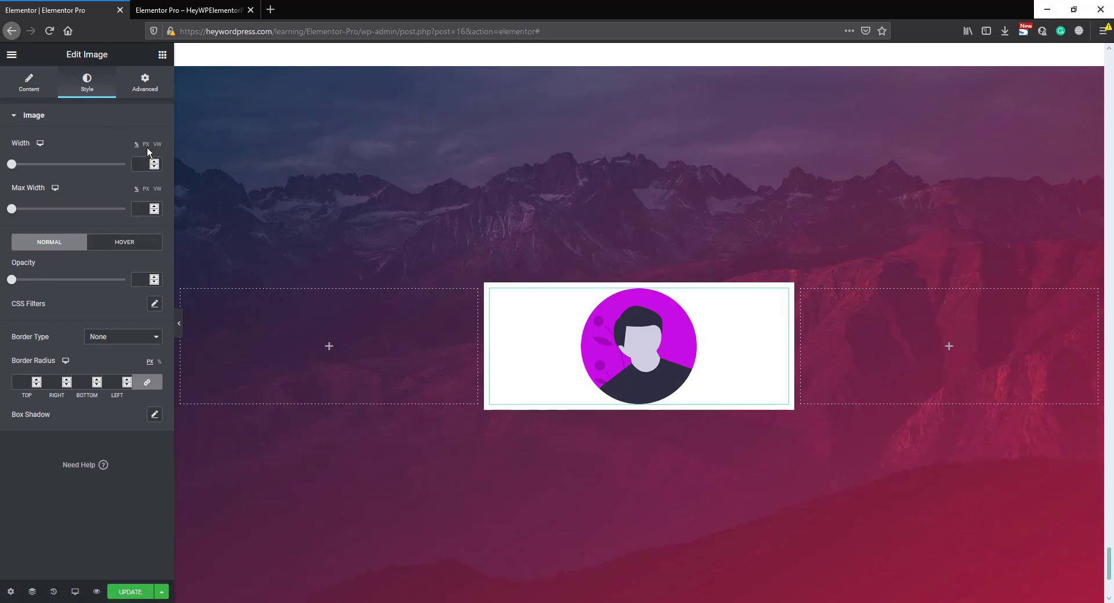
type("100")
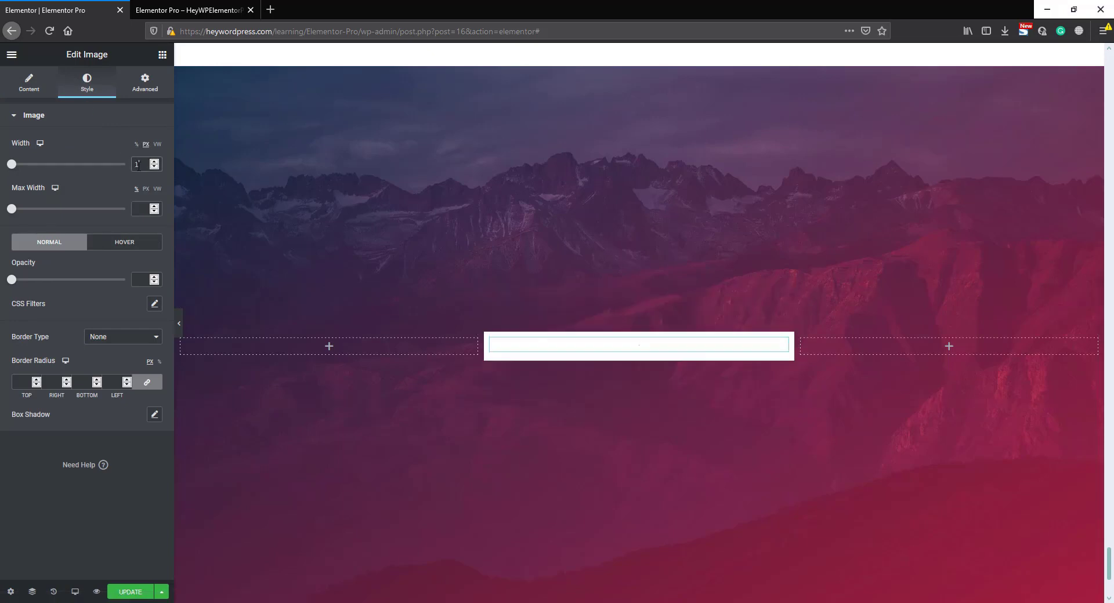
- Add a Heading widget titled "Log In" below the avatar in the middle column
left_click(163, 55)
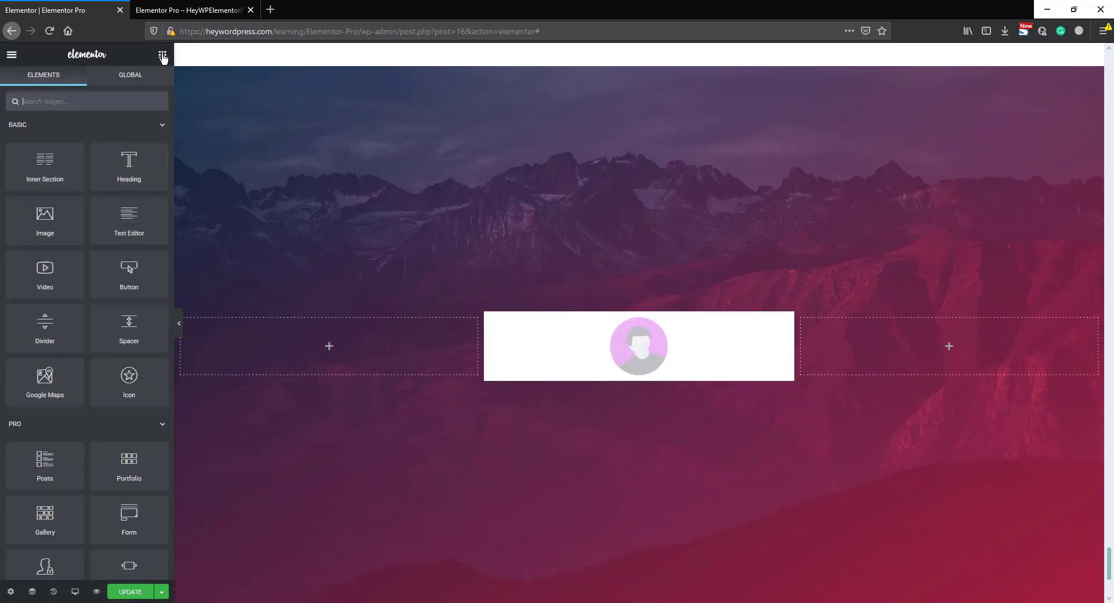
left_click_drag(129, 164, 634, 379)
type("Log In")
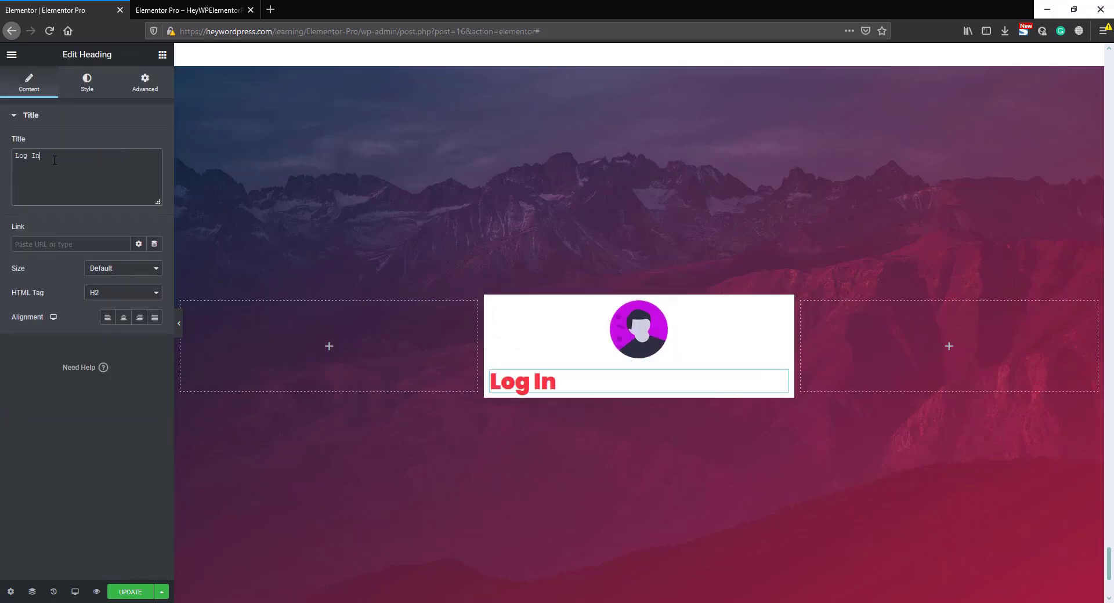
- Style the Log In heading with text color #072F4F and font weight 300
left_click(87, 93)
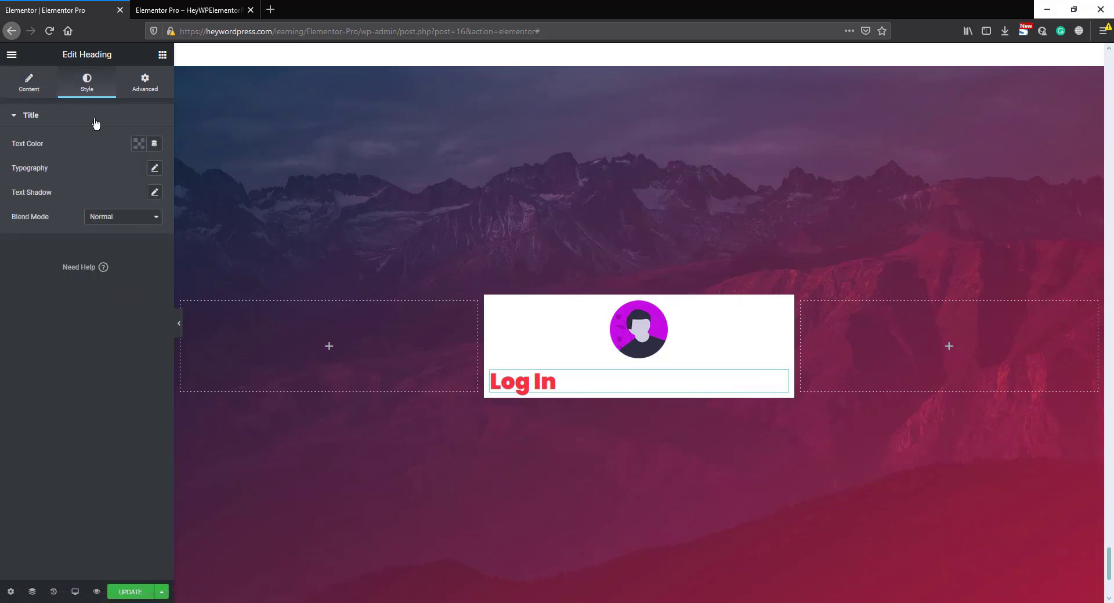
left_click(137, 144)
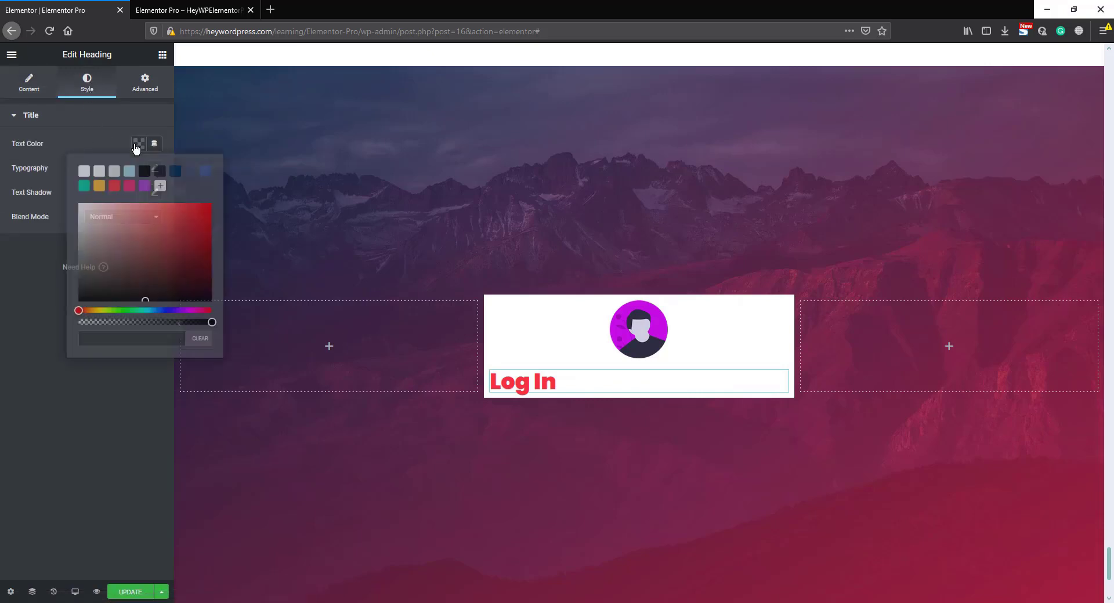
left_click(174, 171)
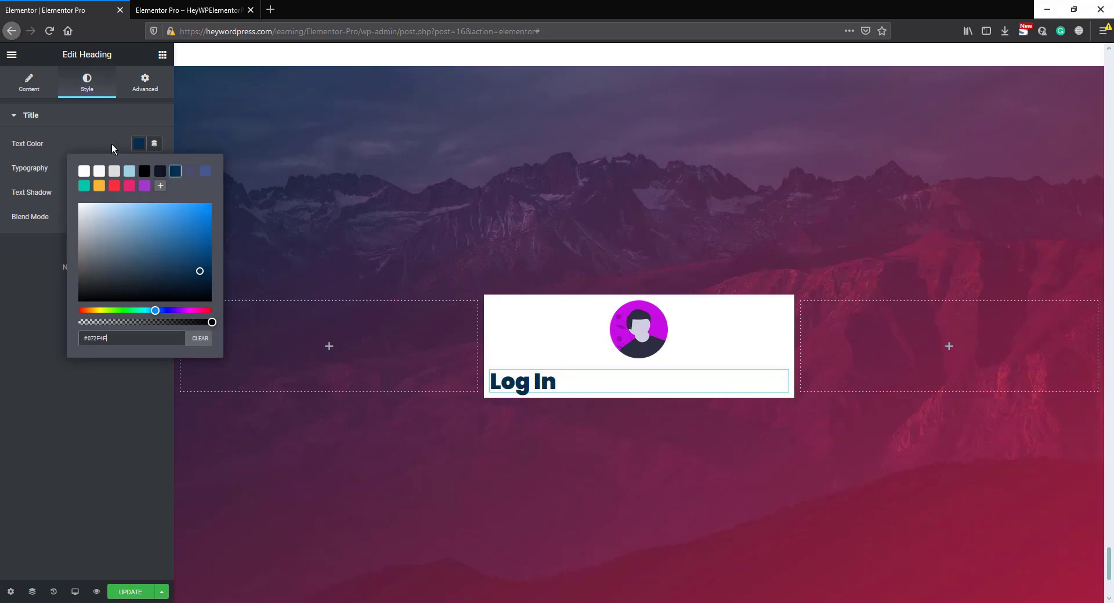
left_click(98, 140)
left_click(155, 168)
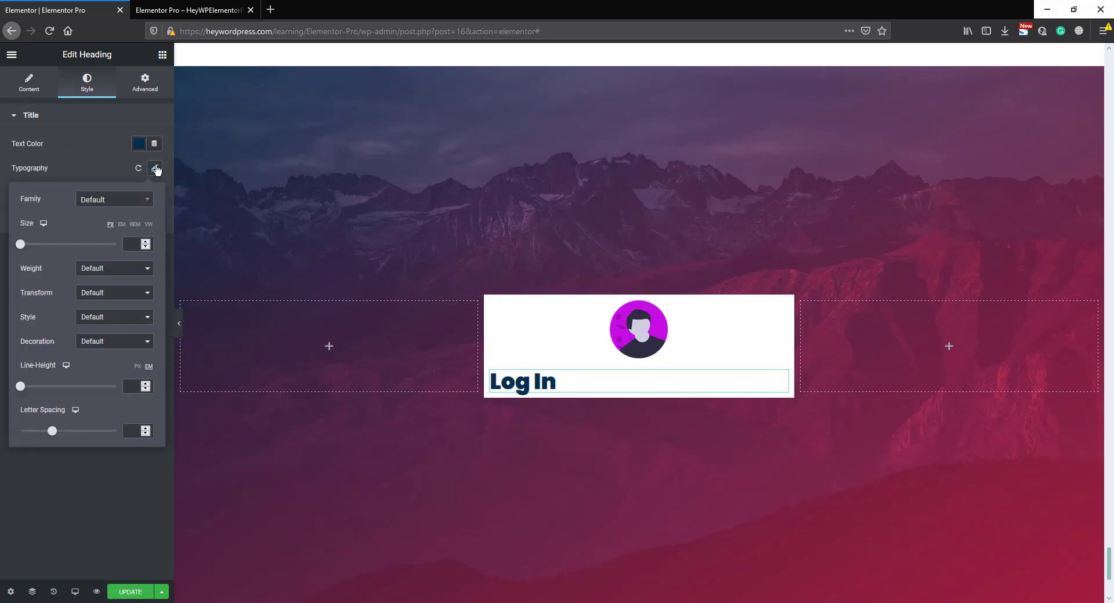
left_click(103, 270)
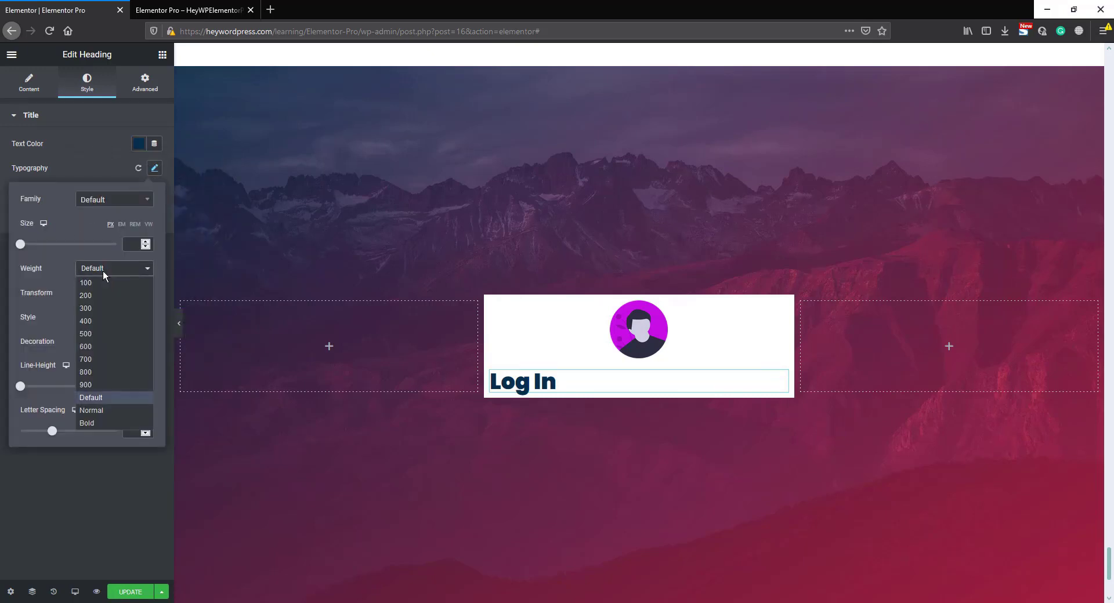
left_click(93, 311)
- Center the Log In heading and set its letter spacing to 5
left_click(29, 81)
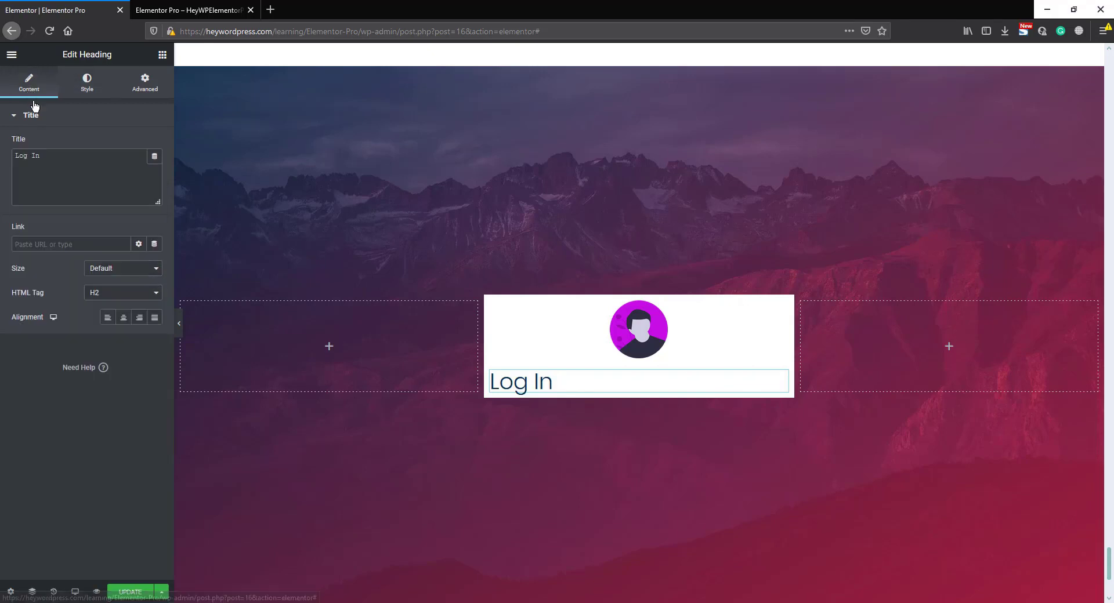
left_click(124, 318)
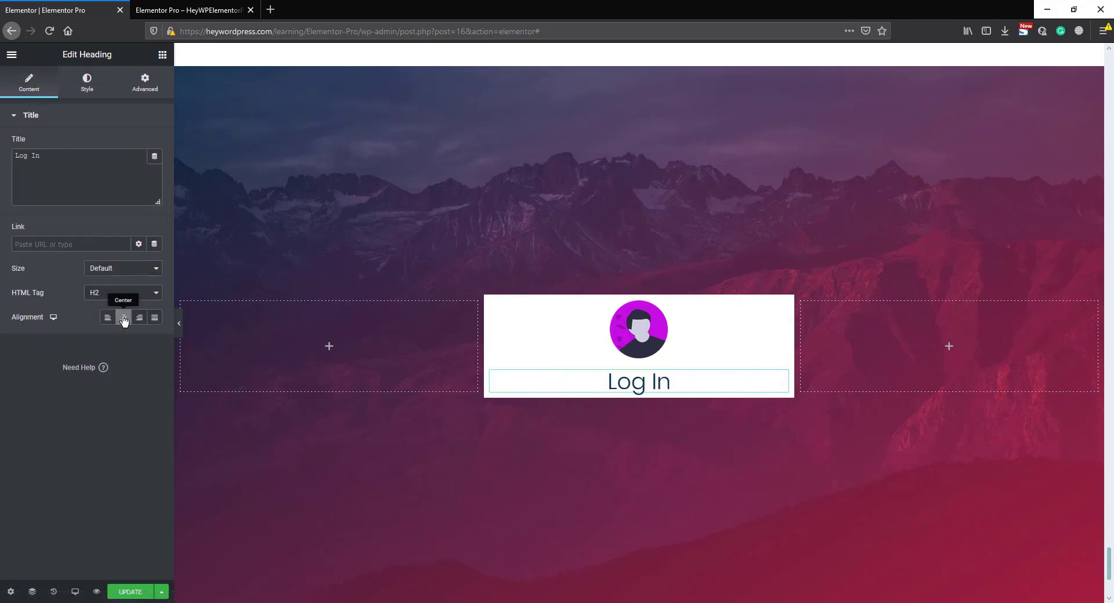
left_click(87, 85)
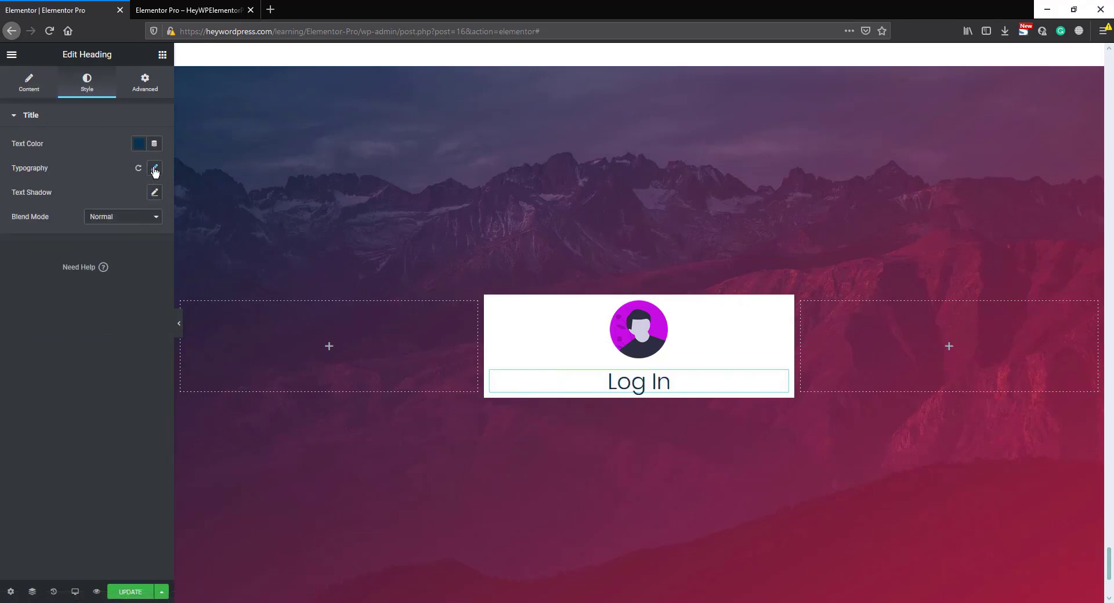
left_click(154, 169)
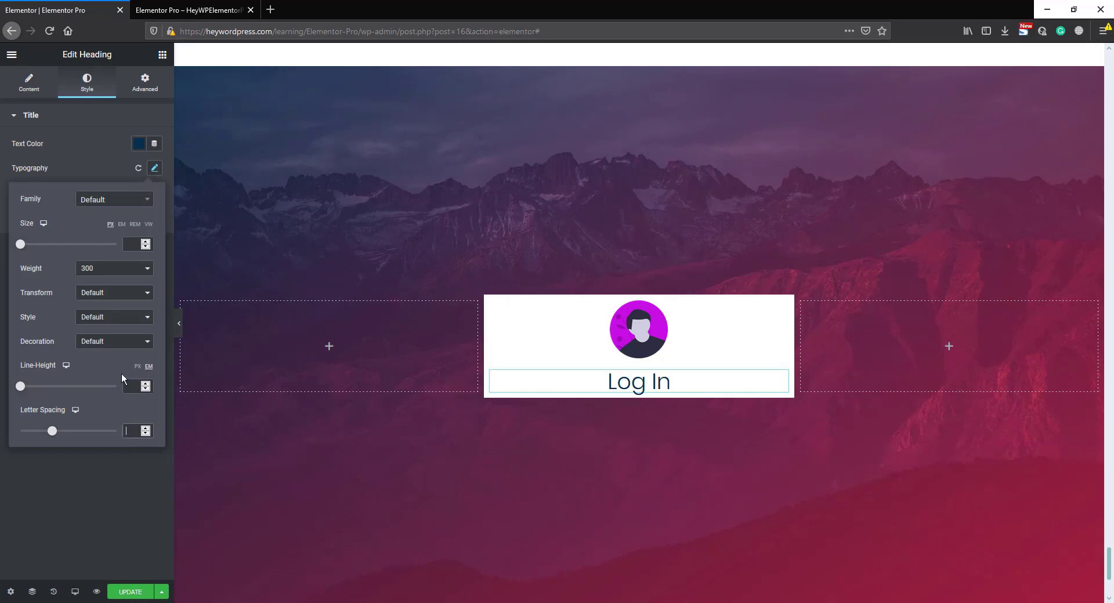
type("2")
key("BackSpace")
type("5")
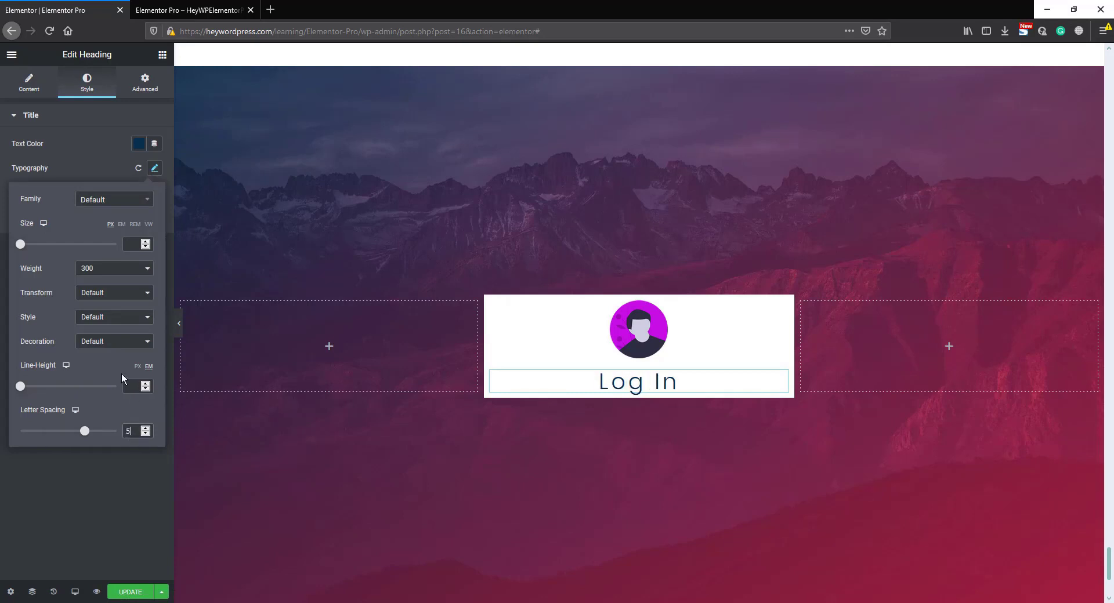
left_click(162, 55)
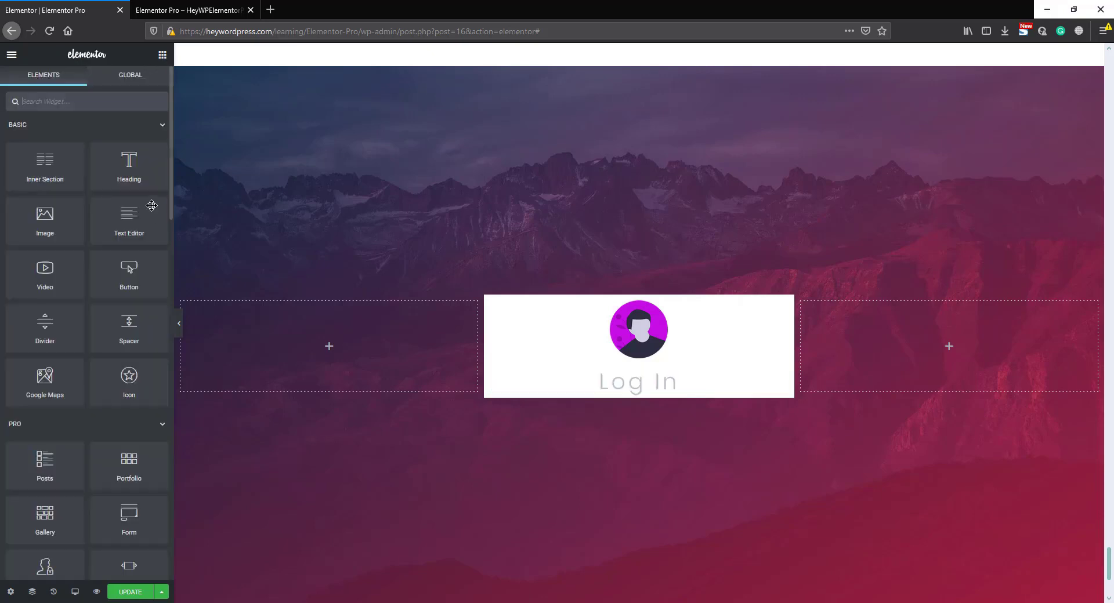
- Add a Heading widget titled "Welcome to Heywordpress.com" below the Log In heading in the middle column
left_click_drag(129, 166, 639, 391)
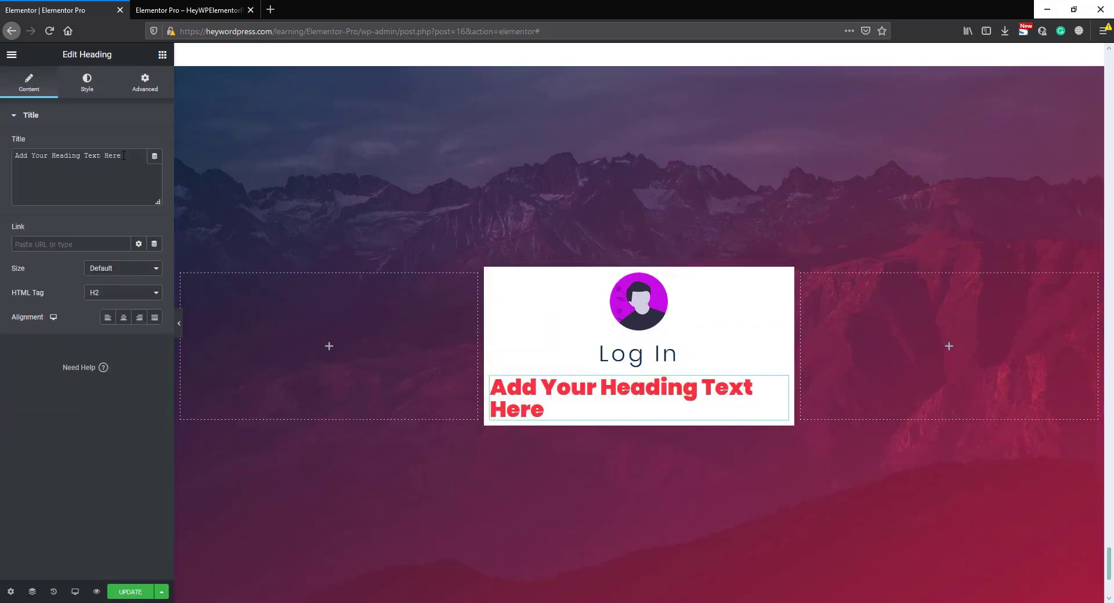
left_click_drag(124, 156, 21, 156)
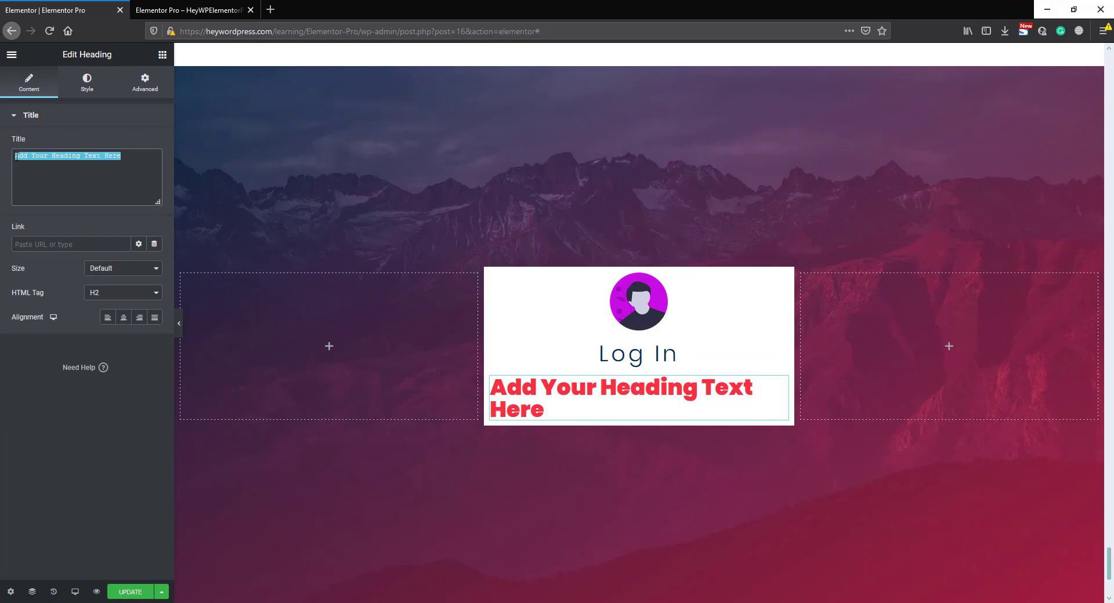
type("Welcom")
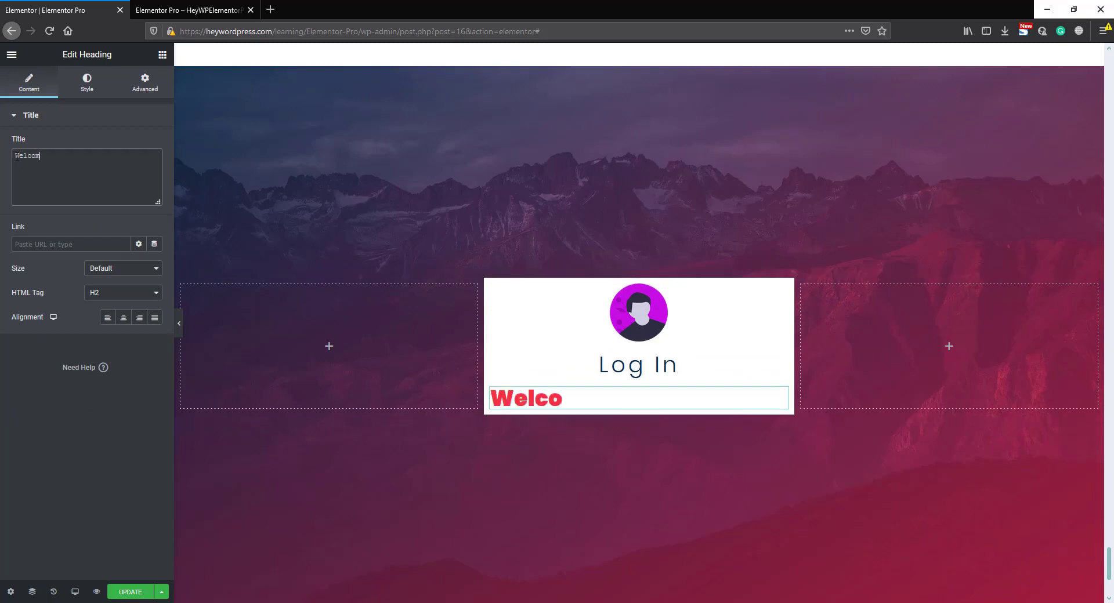
type("e to Heywo")
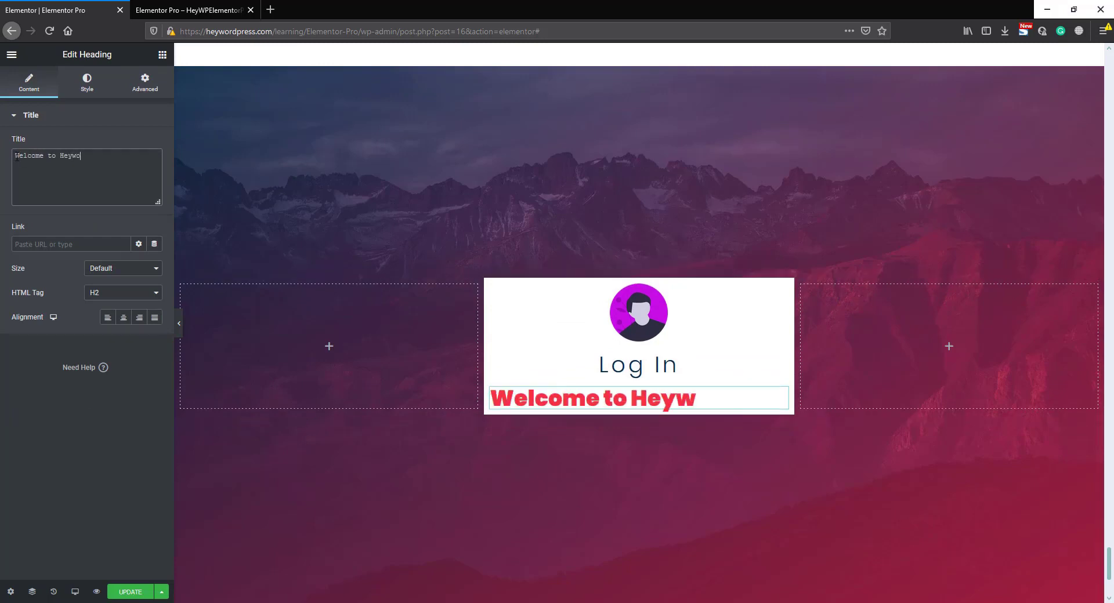
type("rdpress")
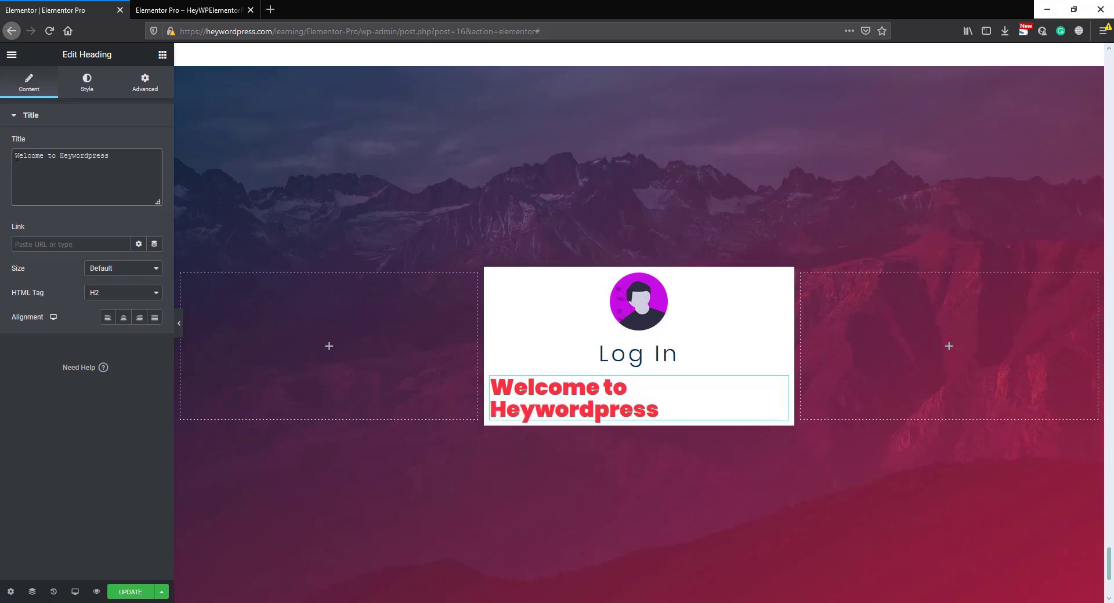
type(".com")
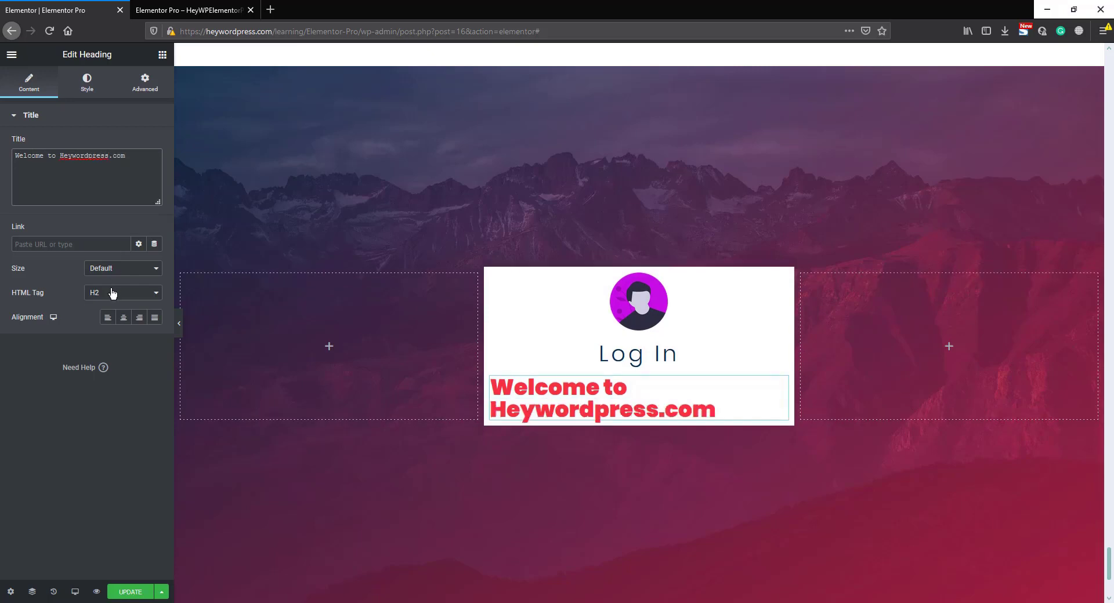
- Set the welcome heading's HTML tag to H6 and center it
left_click(113, 293)
left_click(107, 369)
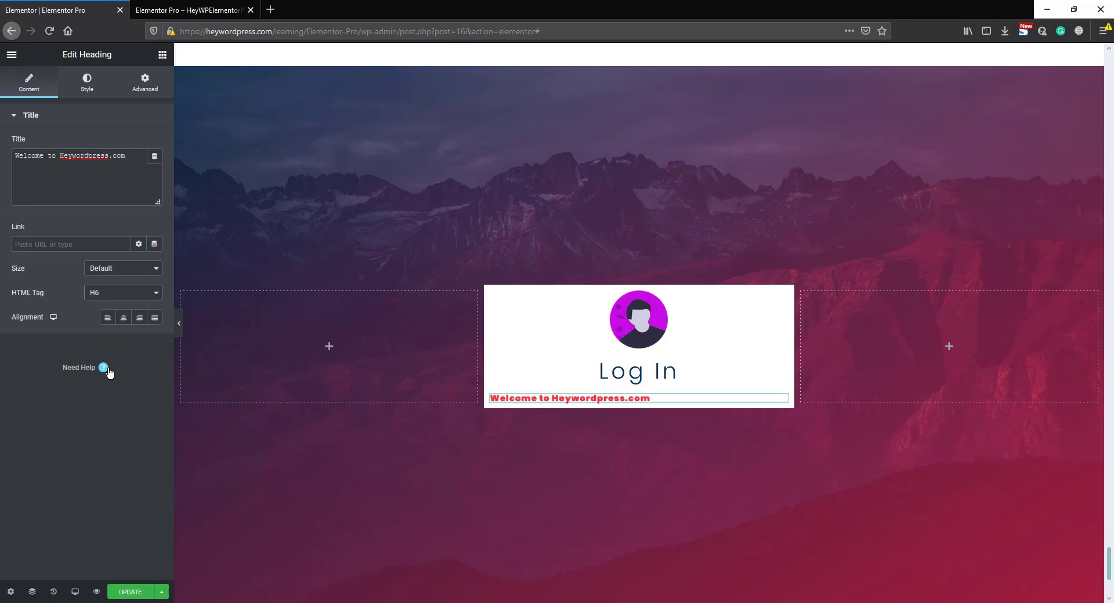
left_click(124, 318)
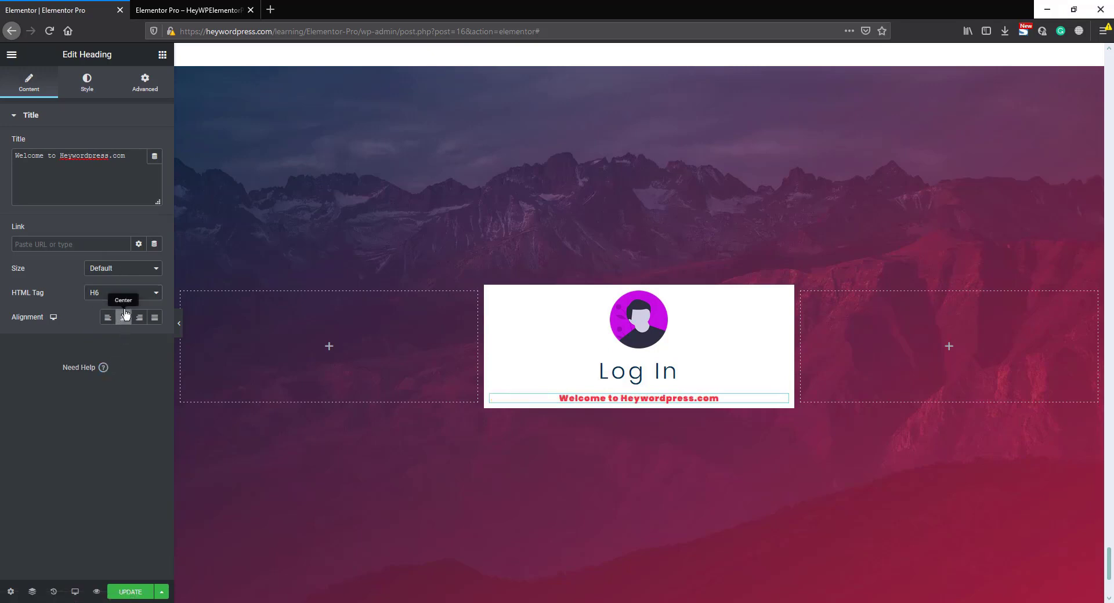
- Change the welcome heading's text color to the muted dark purple palette swatch
left_click(89, 87)
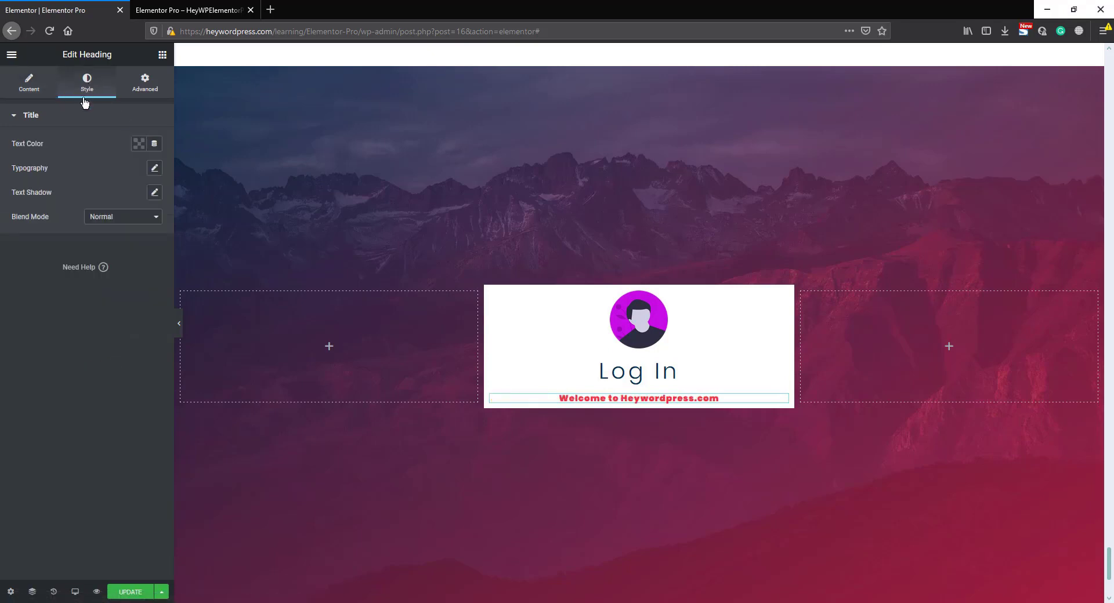
left_click(139, 145)
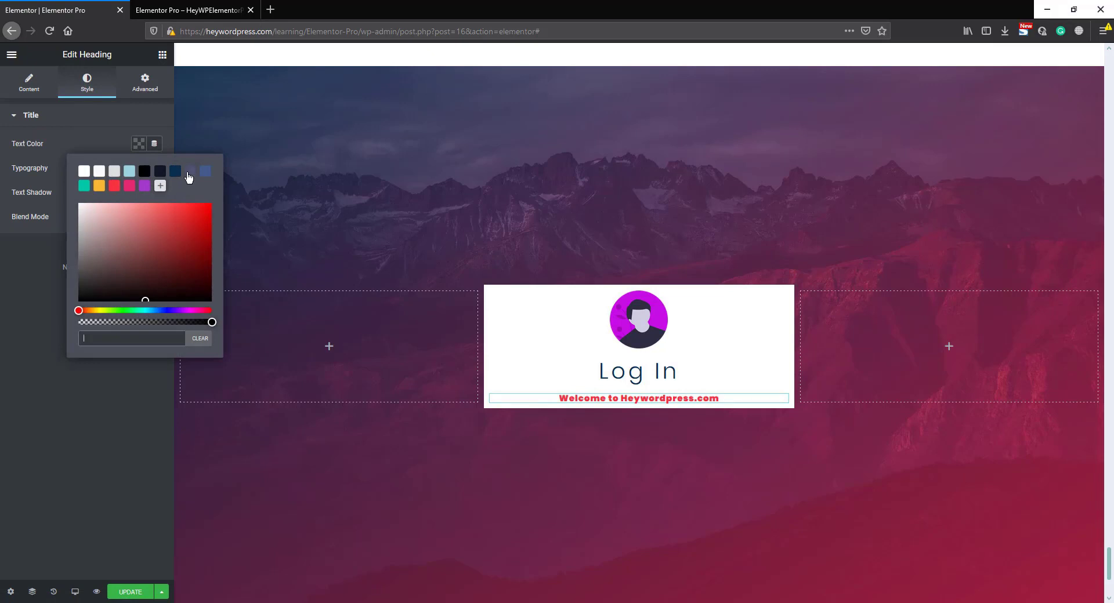
left_click(189, 173)
left_click(102, 138)
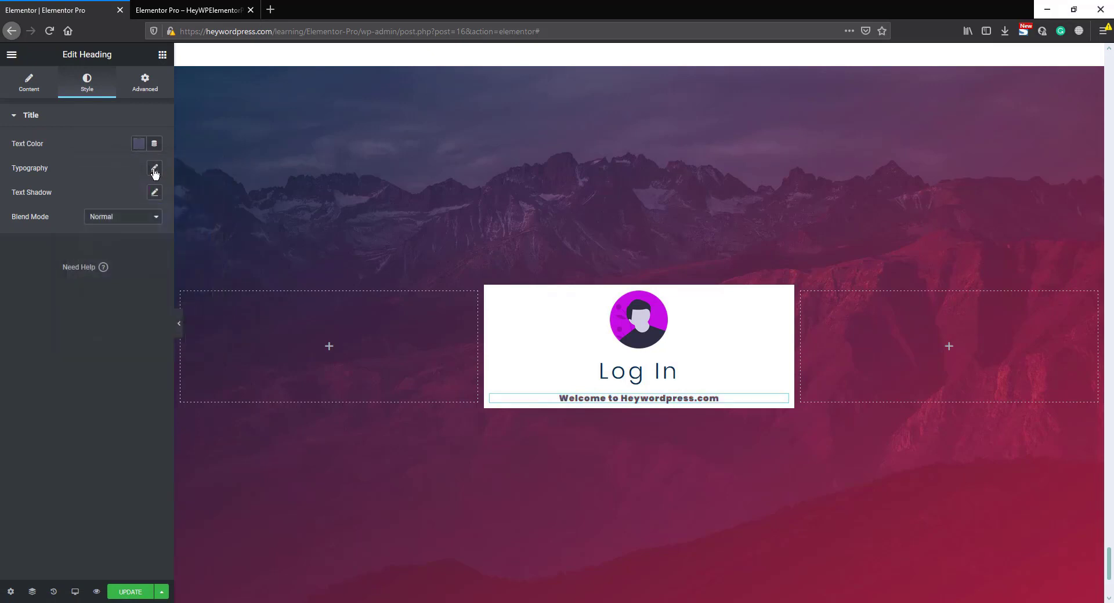
- Set the welcome heading's typography to weight 400, letter spacing 2 and size 12 px
left_click(154, 170)
left_click(100, 269)
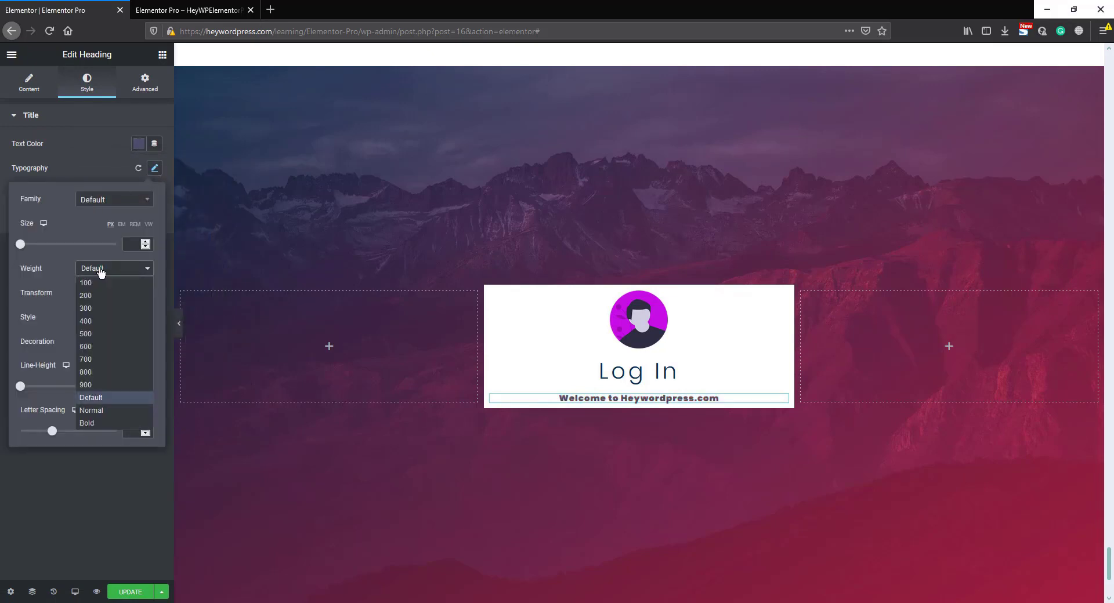
left_click(95, 321)
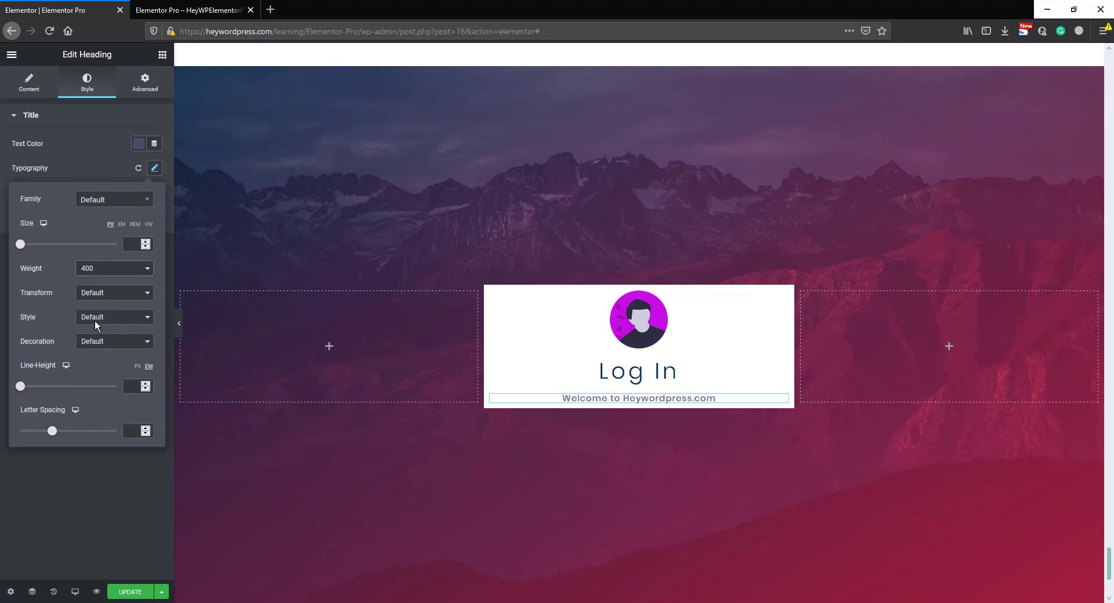
type("2")
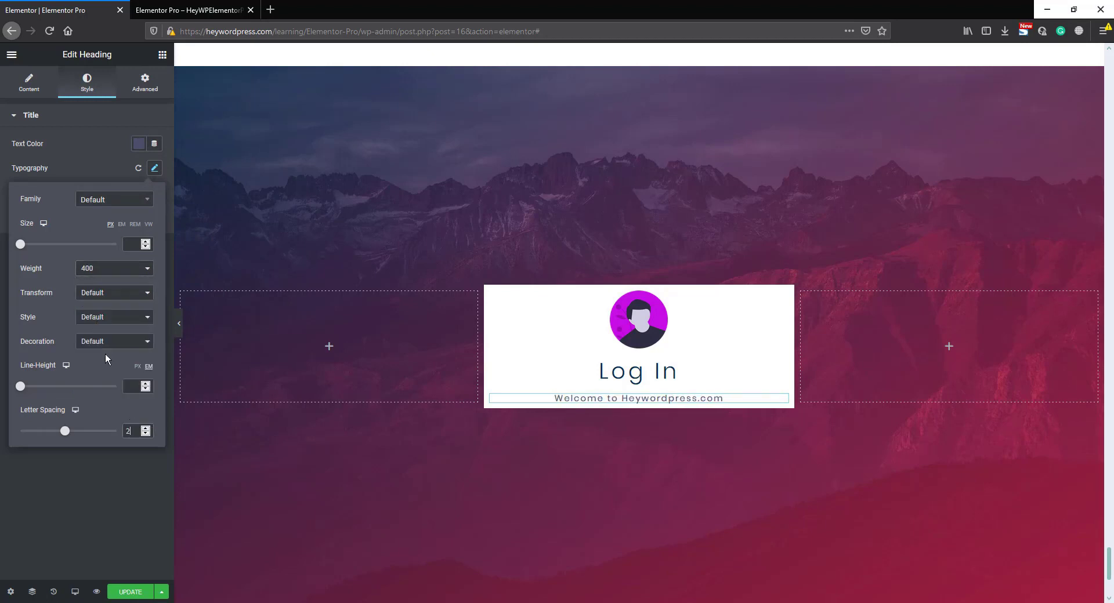
left_click(136, 244)
type("12")
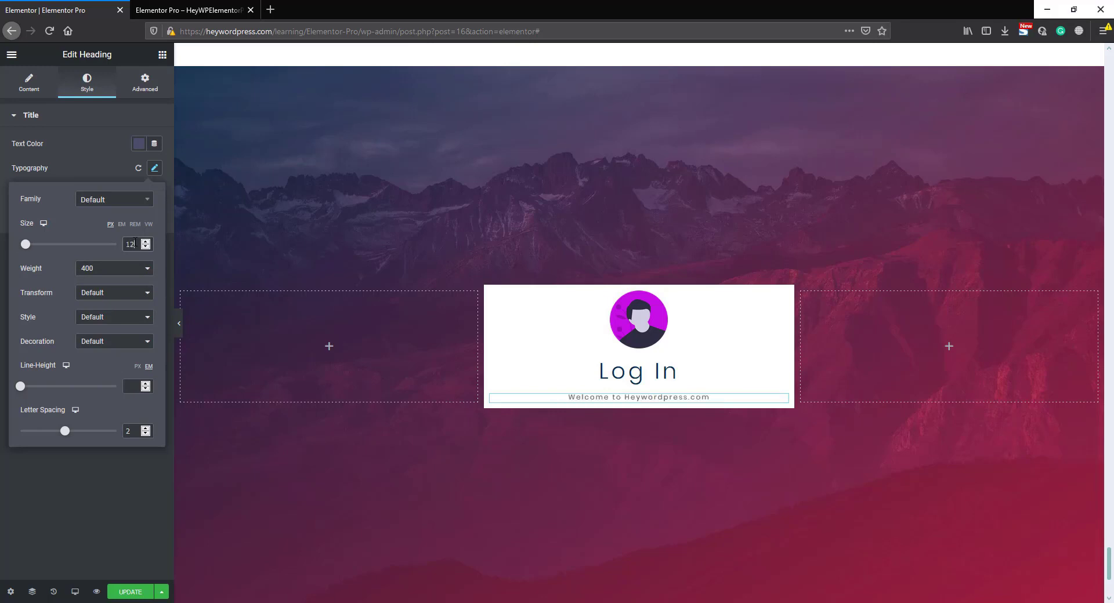
- Set the welcome heading's top margin to -10 px to bring it closer to the Log In heading
left_click(145, 82)
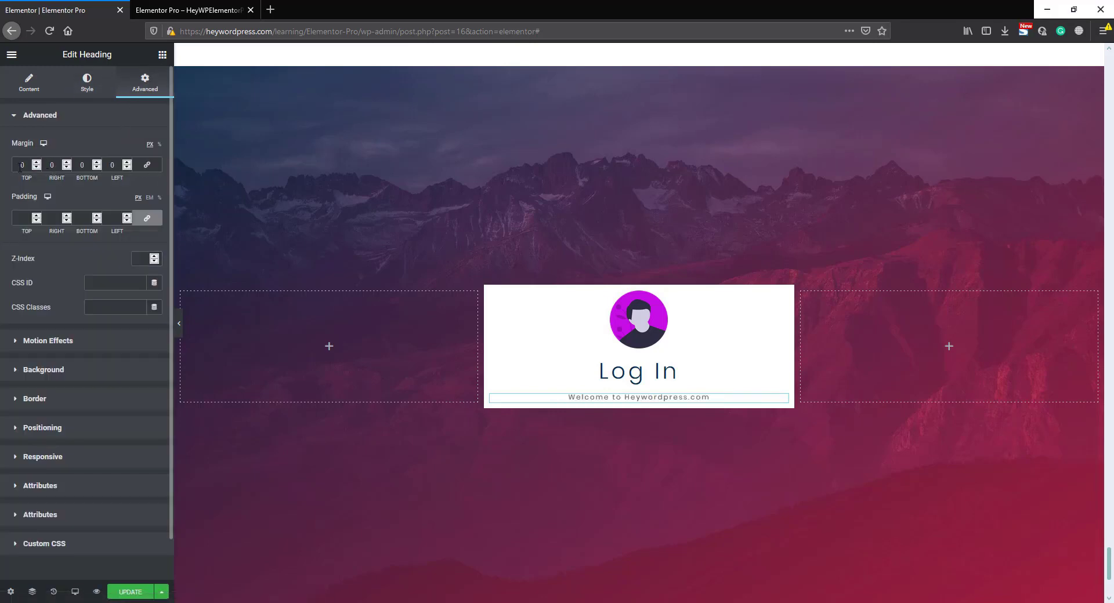
type("-10")
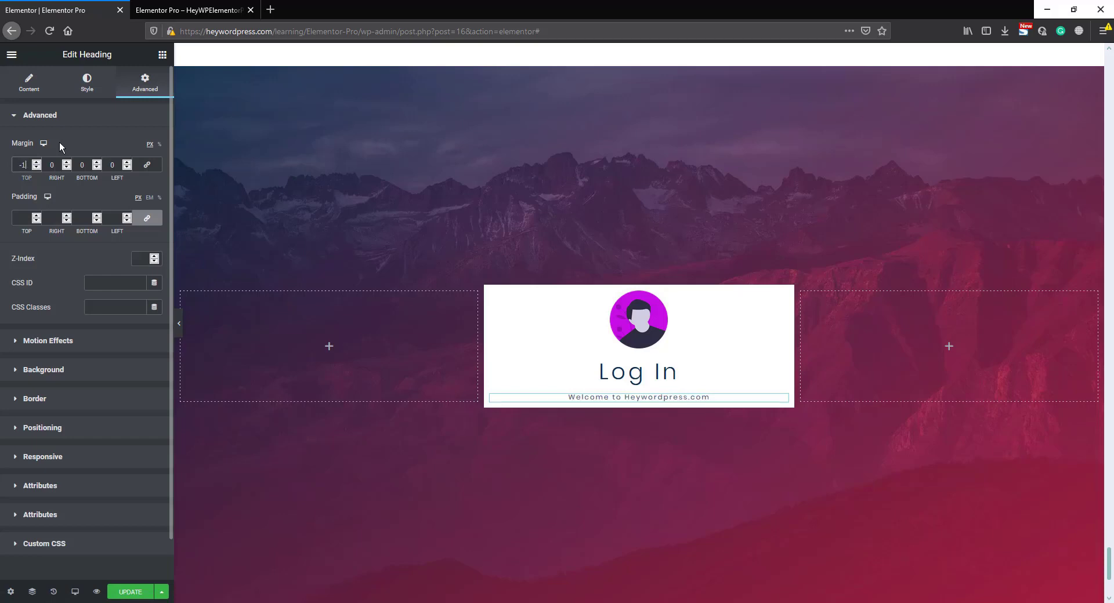
key("Down")
key("Down")
key("Down")
key("Down")
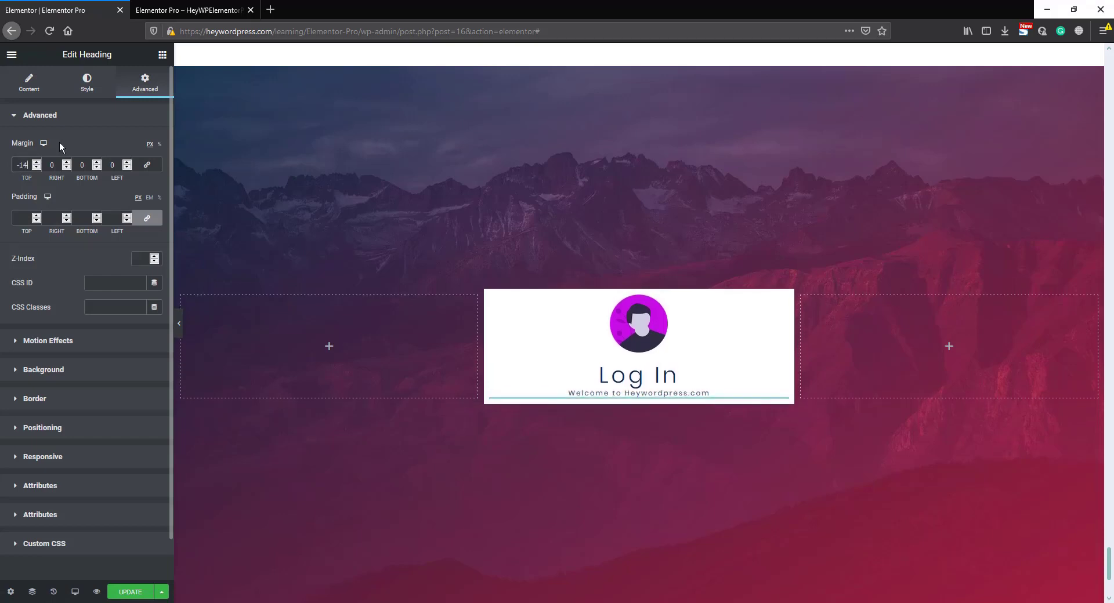
key("Up")
key("Up")
key("Up")
key("Up")
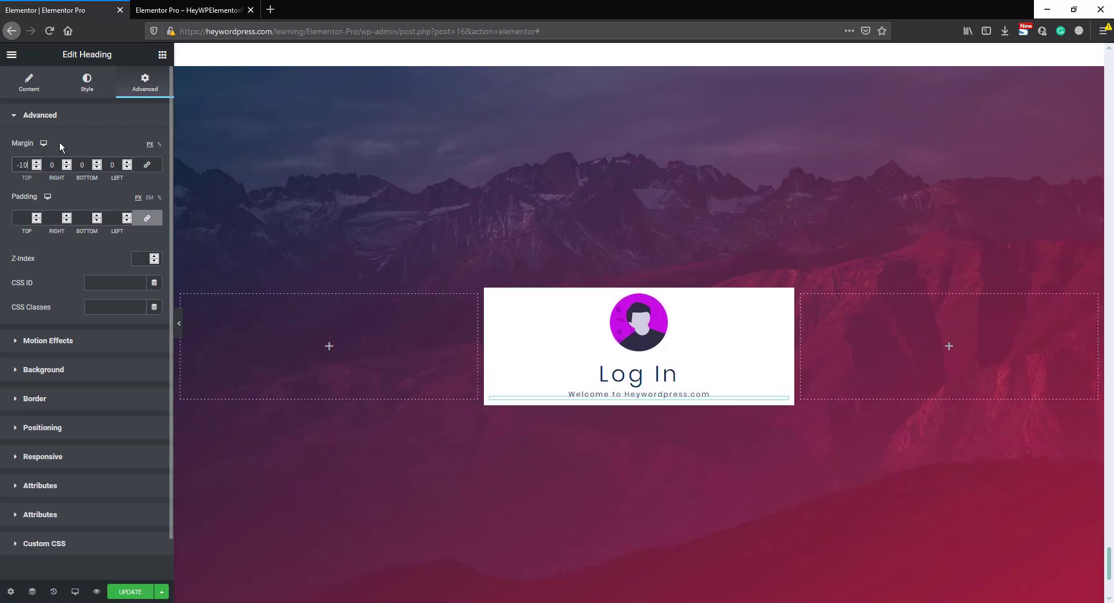
left_click(60, 141)
- Add a Login widget to the middle column and place the welcome heading between the Log In heading and the form
left_click(163, 55)
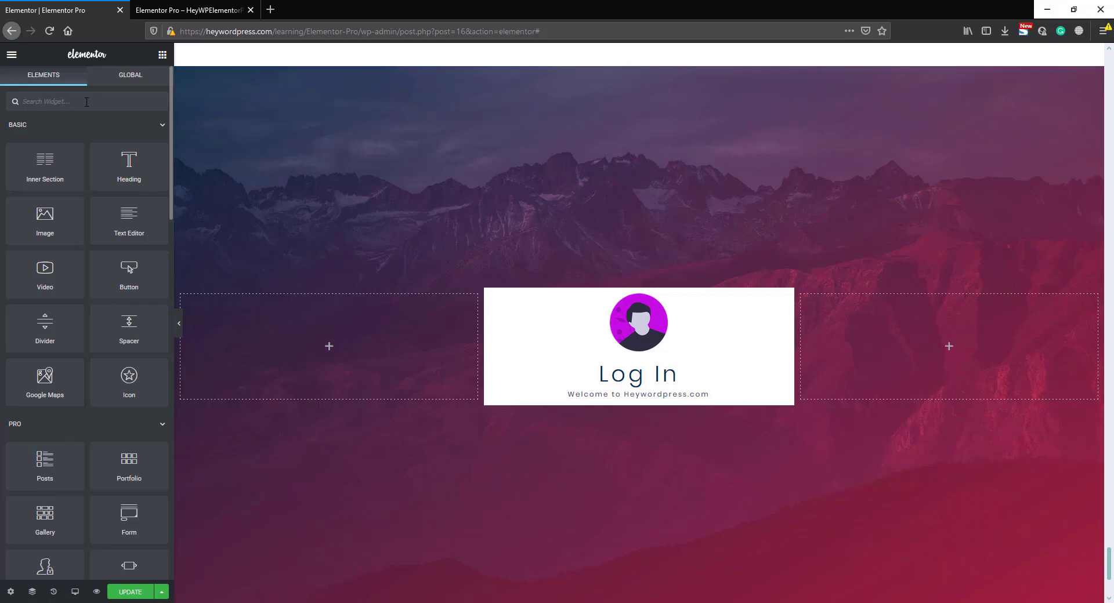
type("log")
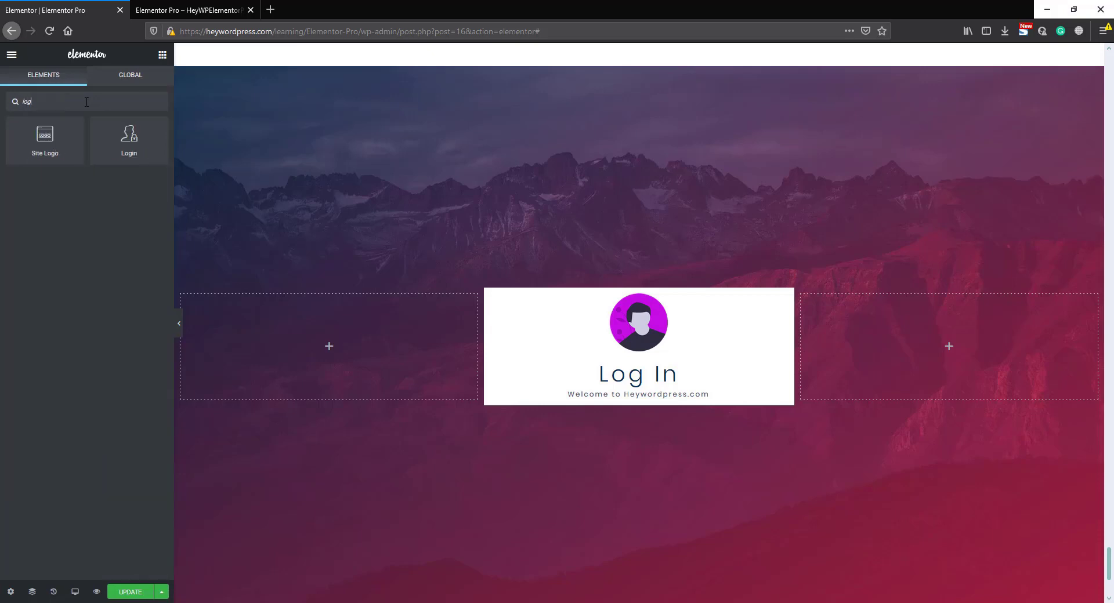
left_click_drag(129, 138, 634, 398)
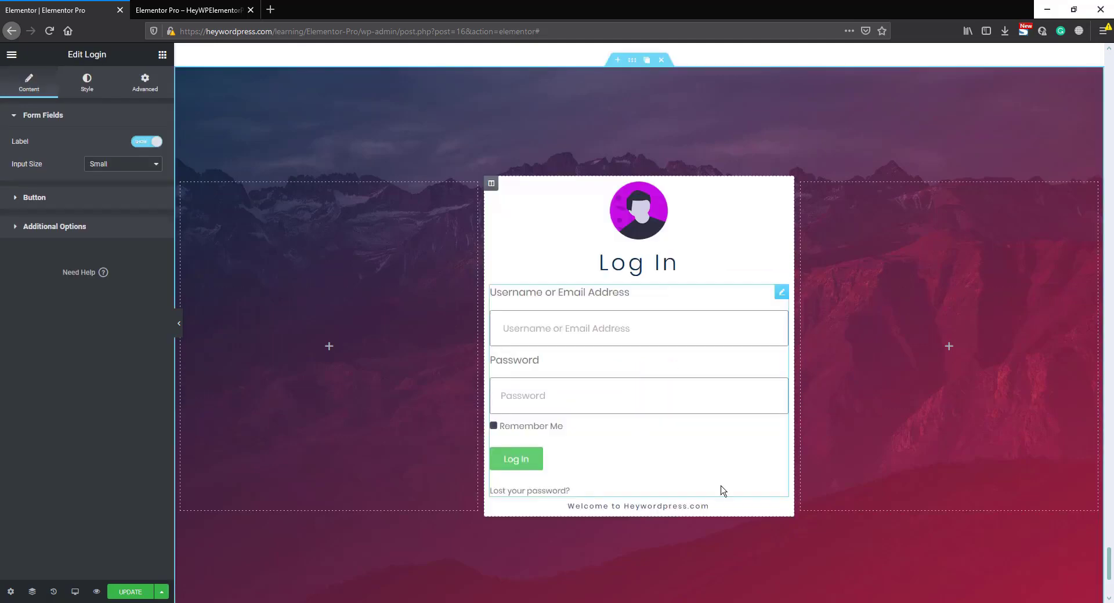
left_click_drag(781, 514, 703, 283)
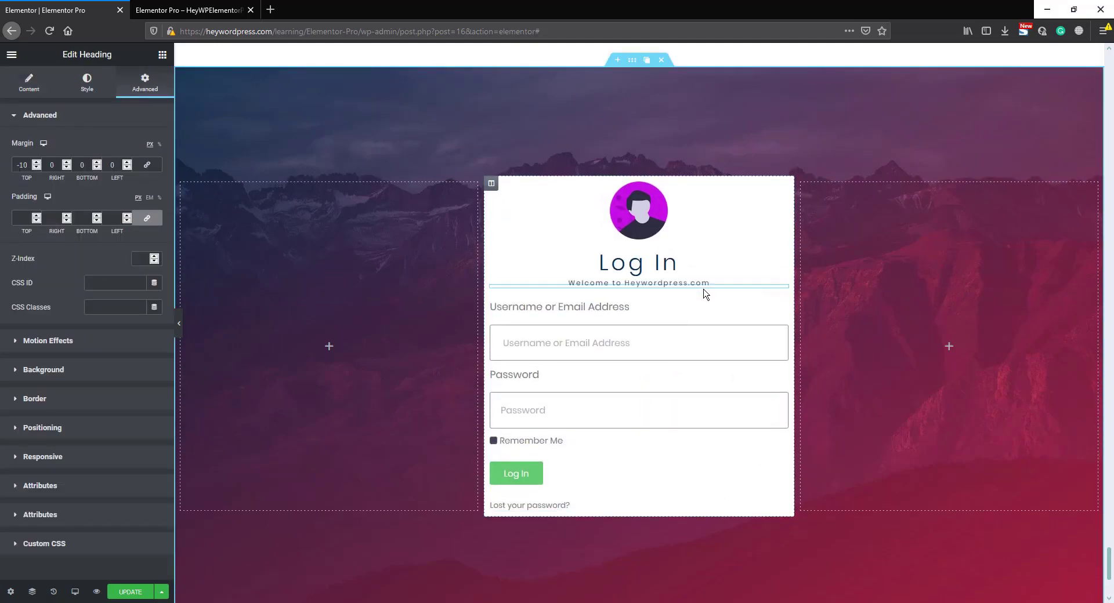
- Set both the input size and the button size of the login form to Extra Small
left_click(754, 306)
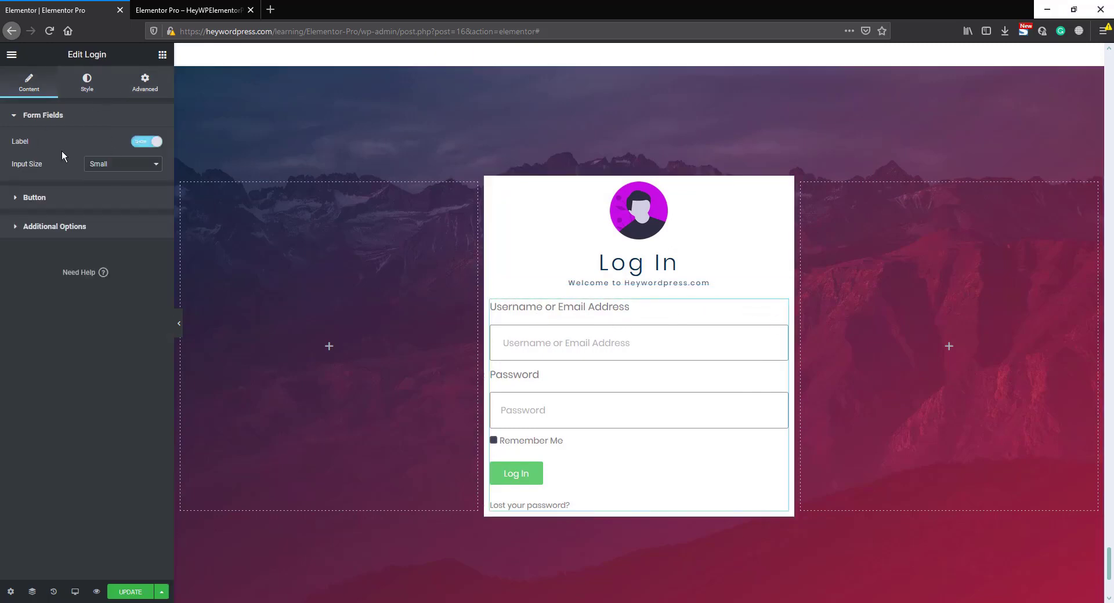
left_click(103, 165)
left_click(109, 174)
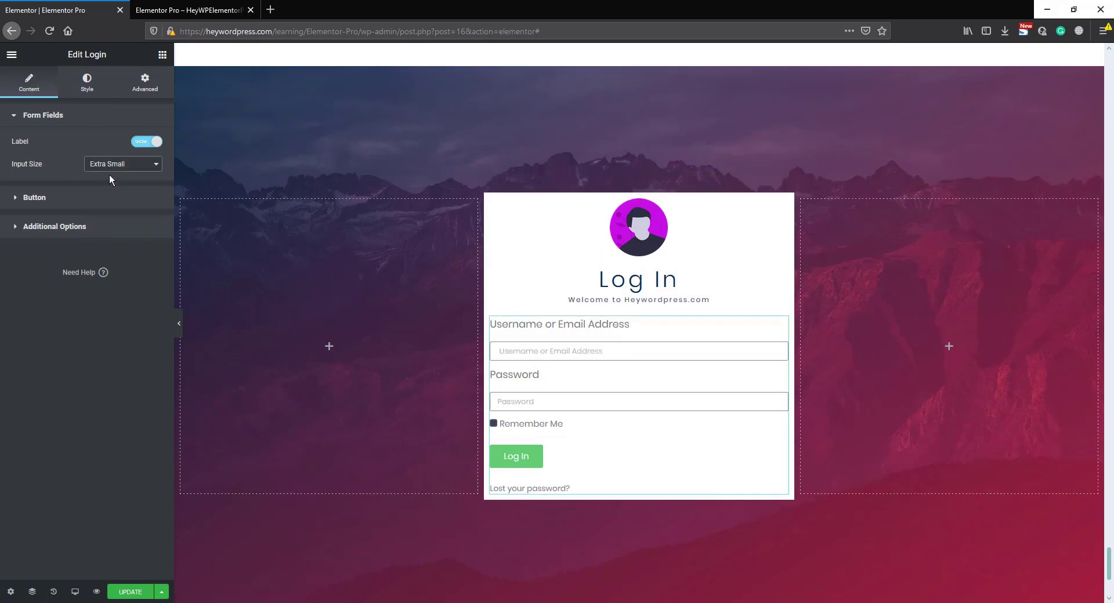
left_click(99, 199)
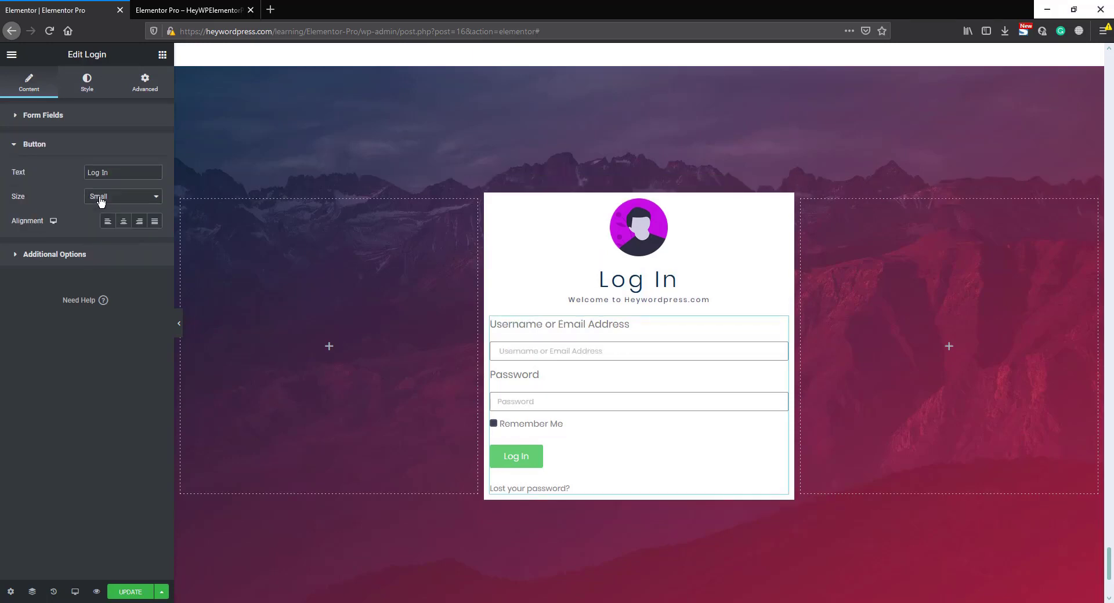
left_click(104, 199)
left_click(104, 207)
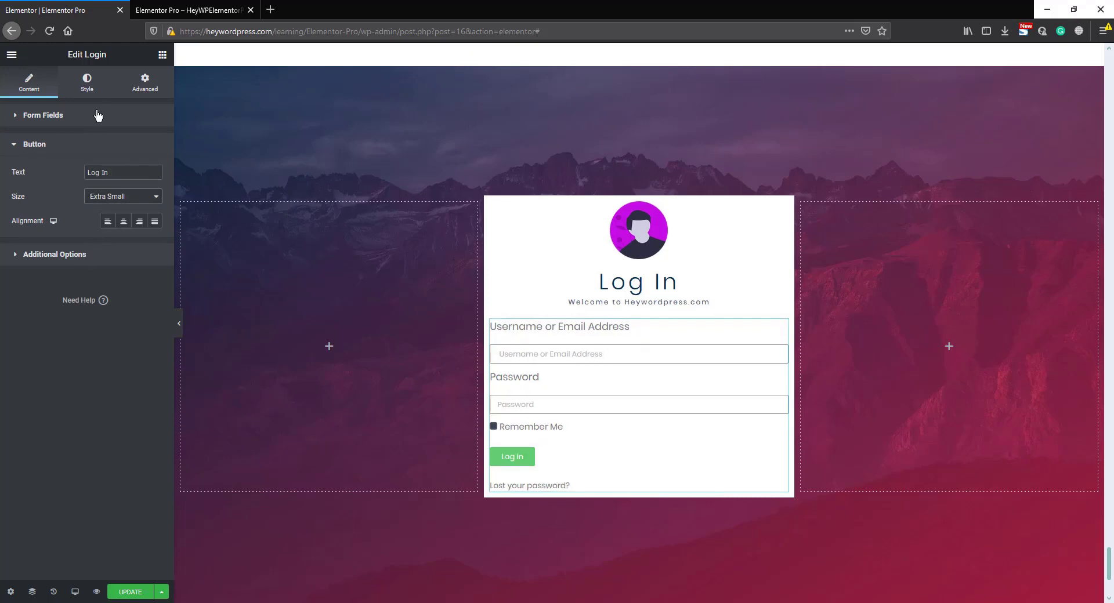
- Hide the field labels of the login form
left_click(87, 84)
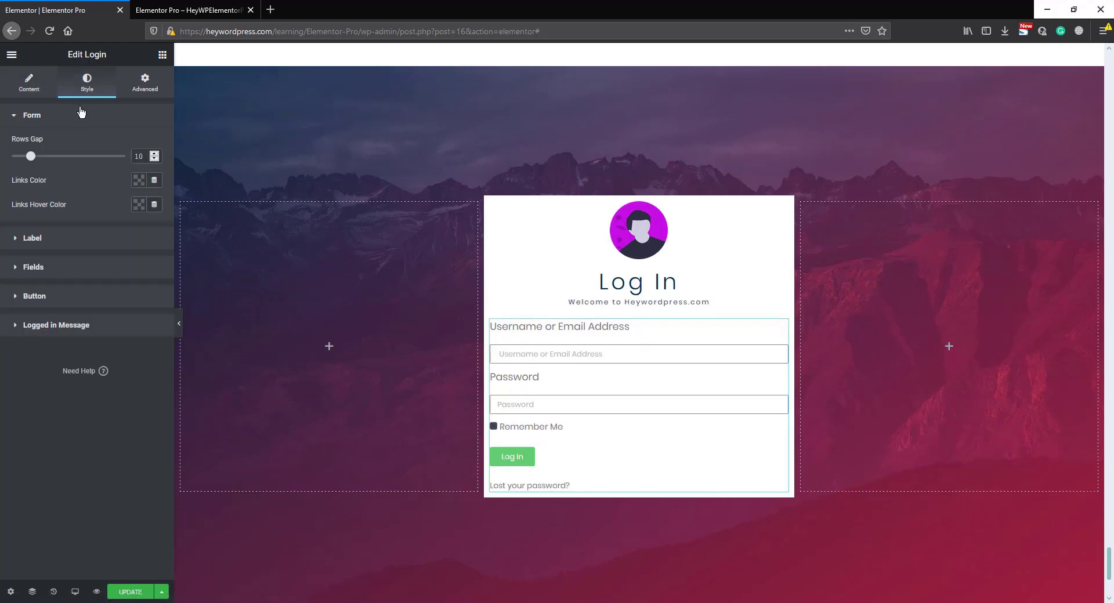
left_click(49, 238)
left_click(577, 326)
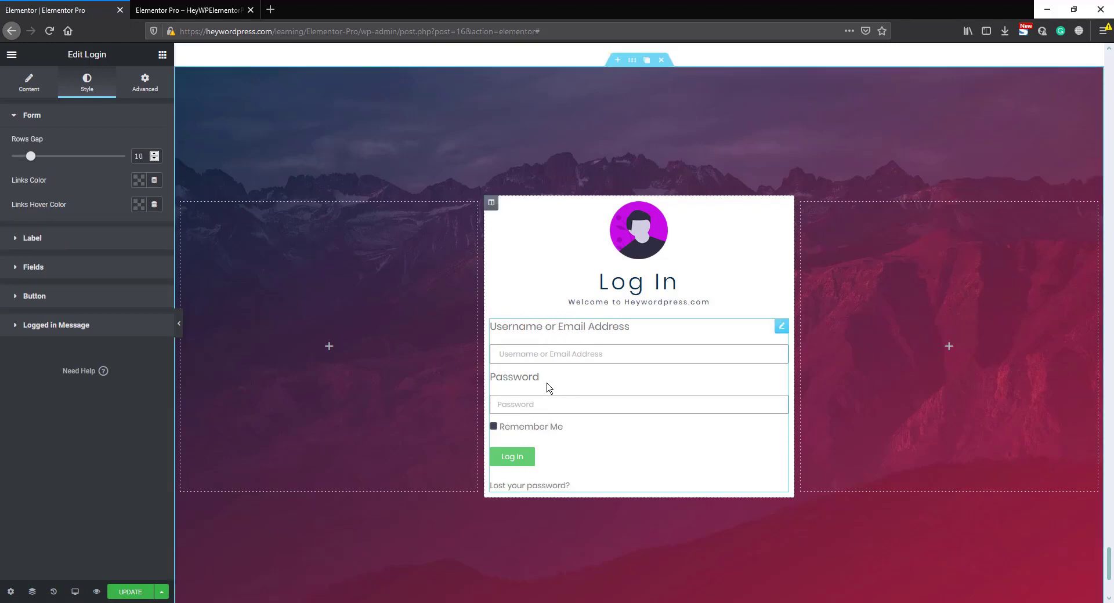
left_click(29, 86)
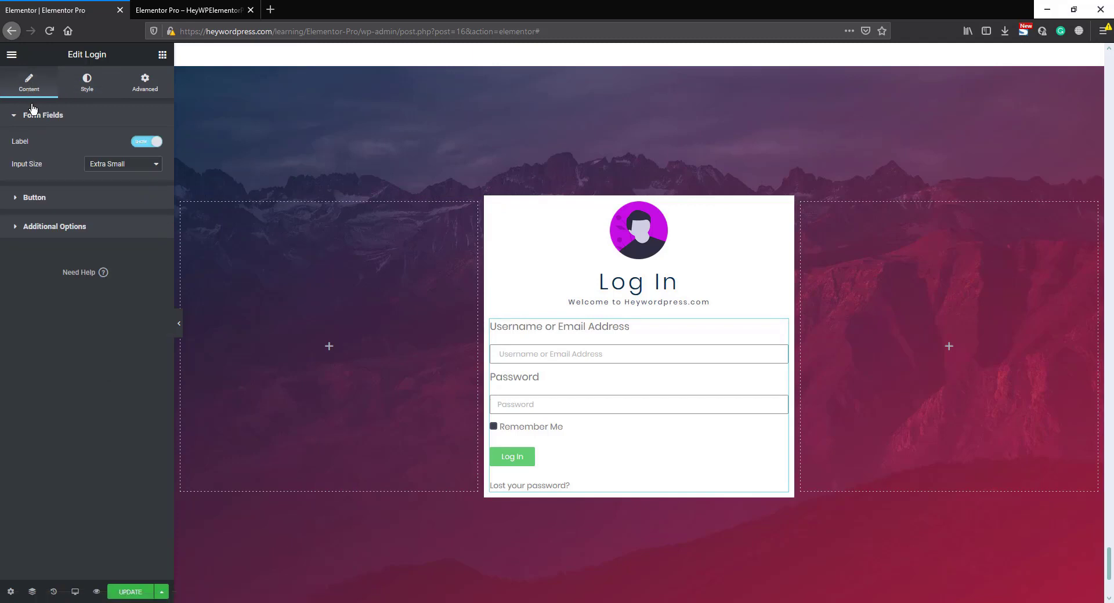
left_click(144, 145)
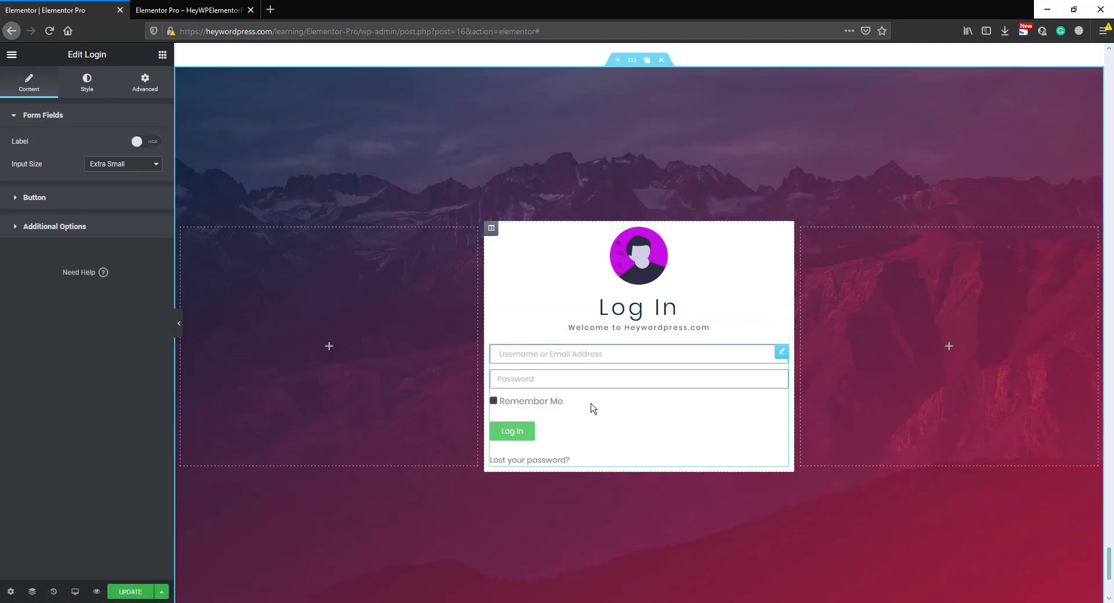
- Set the border color of the login form's fields to the dark navy palette swatch #101628
left_click(87, 82)
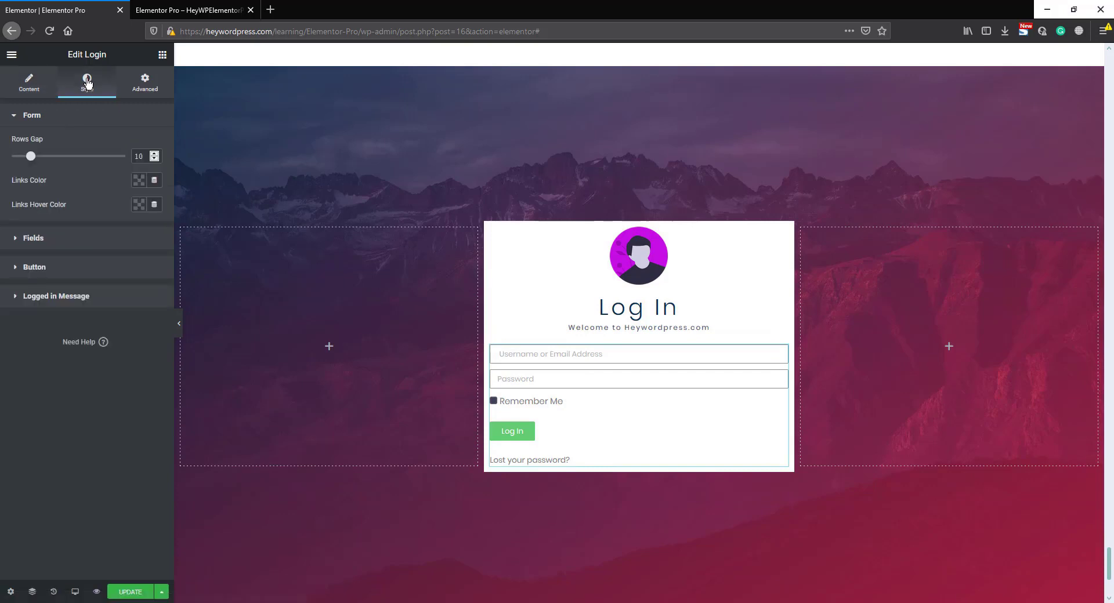
left_click(60, 239)
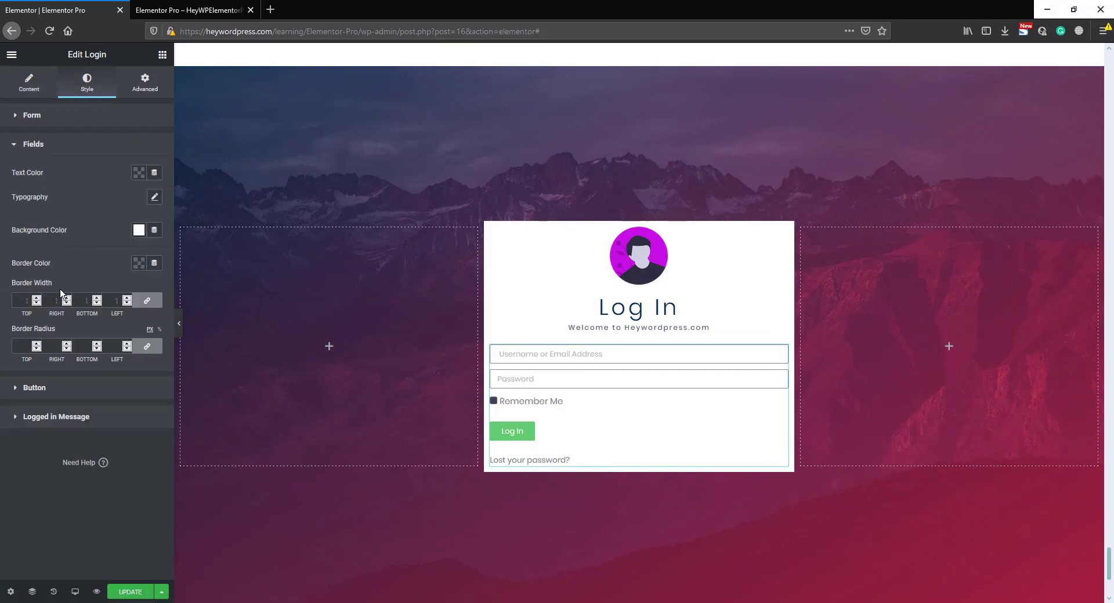
left_click(138, 263)
left_click(161, 293)
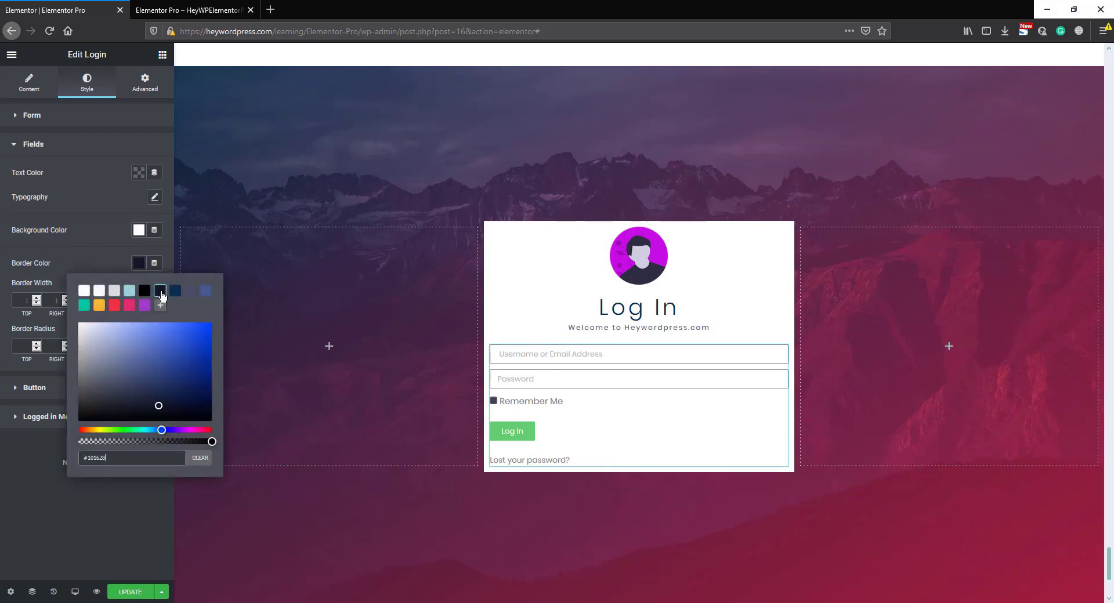
left_click(99, 253)
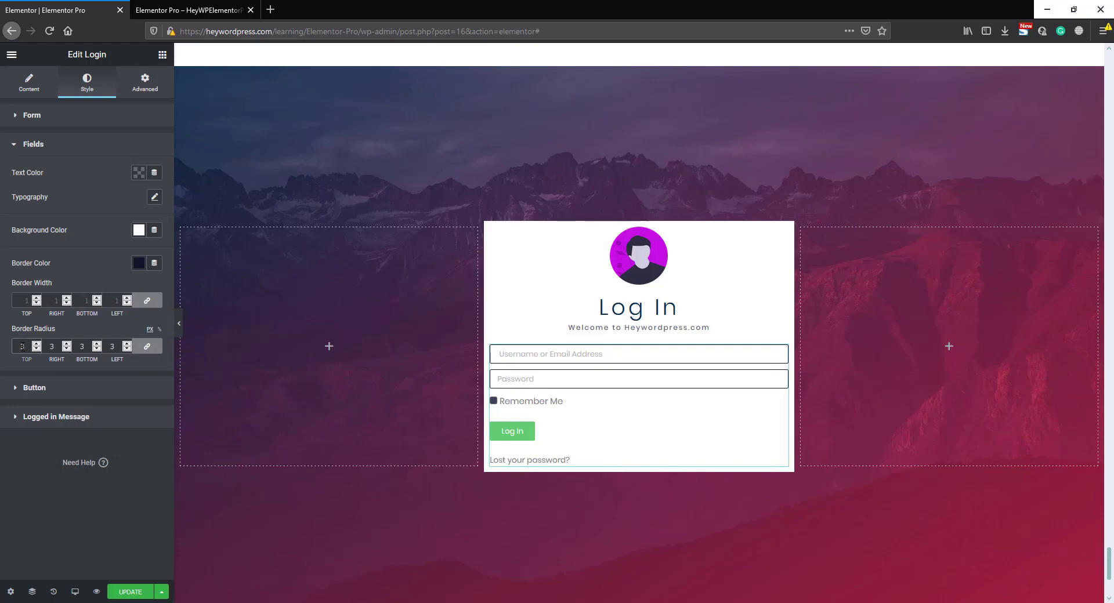
- Set the background color of the login form's button to the purple palette swatch
left_click(26, 394)
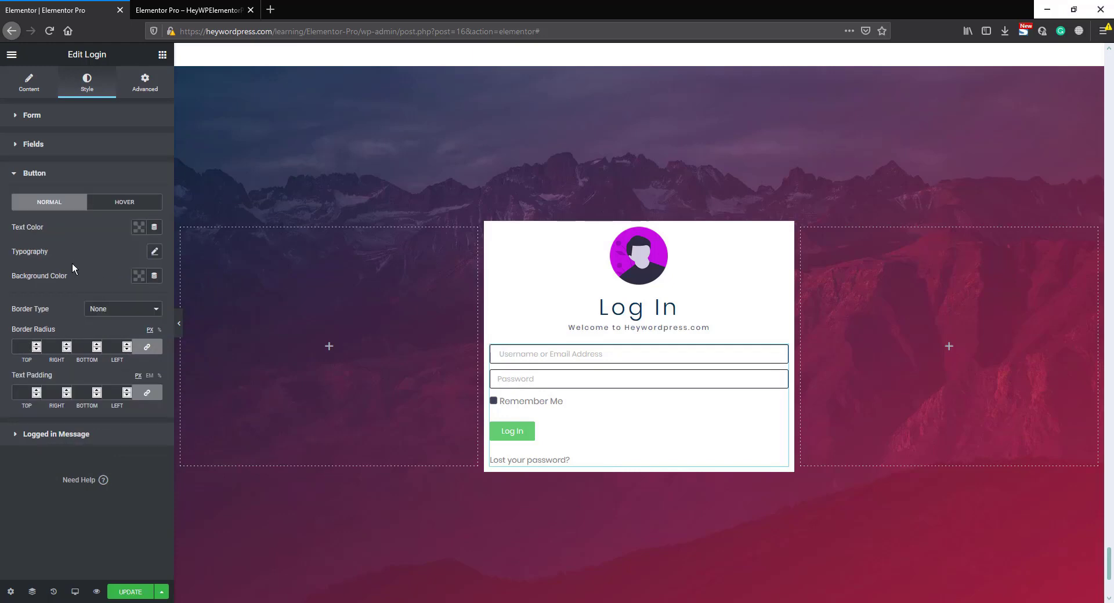
left_click(139, 277)
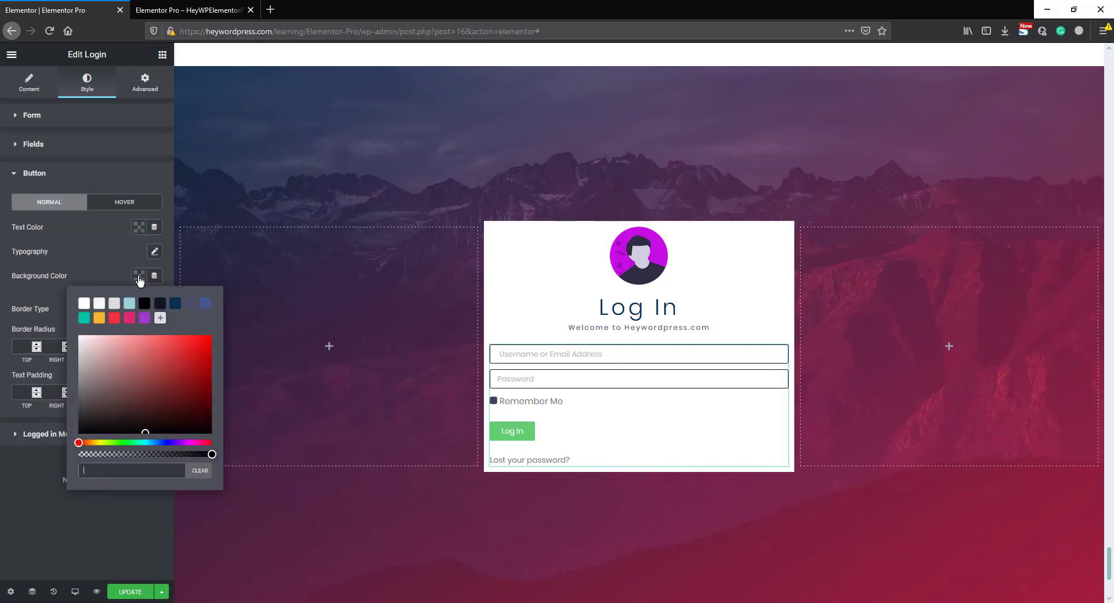
left_click(145, 319)
left_click(111, 253)
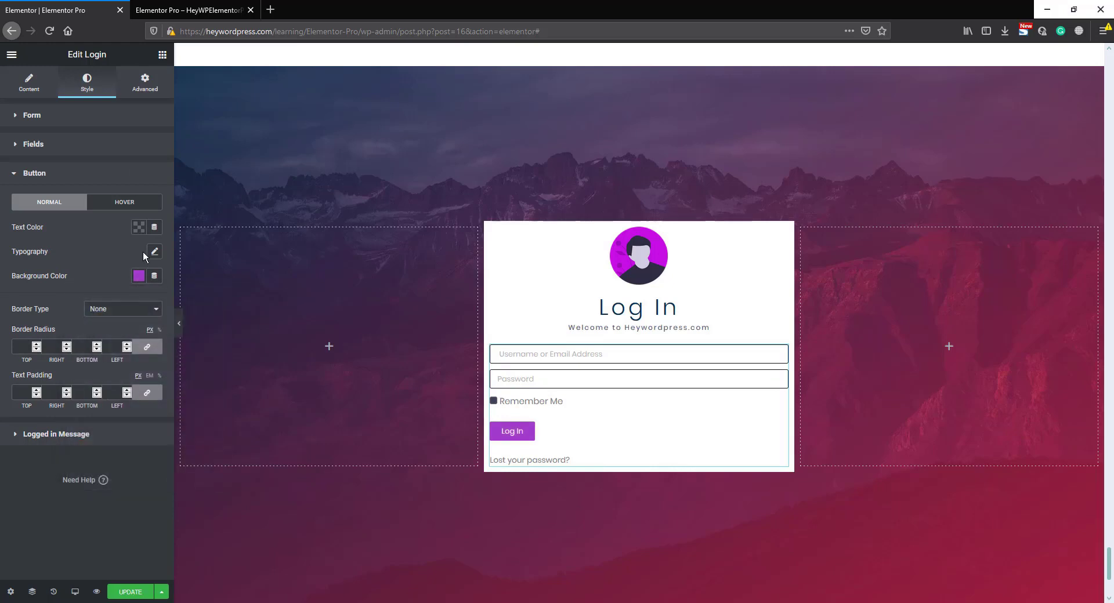
- Make the login button's text uppercase with weight 600 and letter spacing 2, and give the button a 3 px border radius
left_click(154, 253)
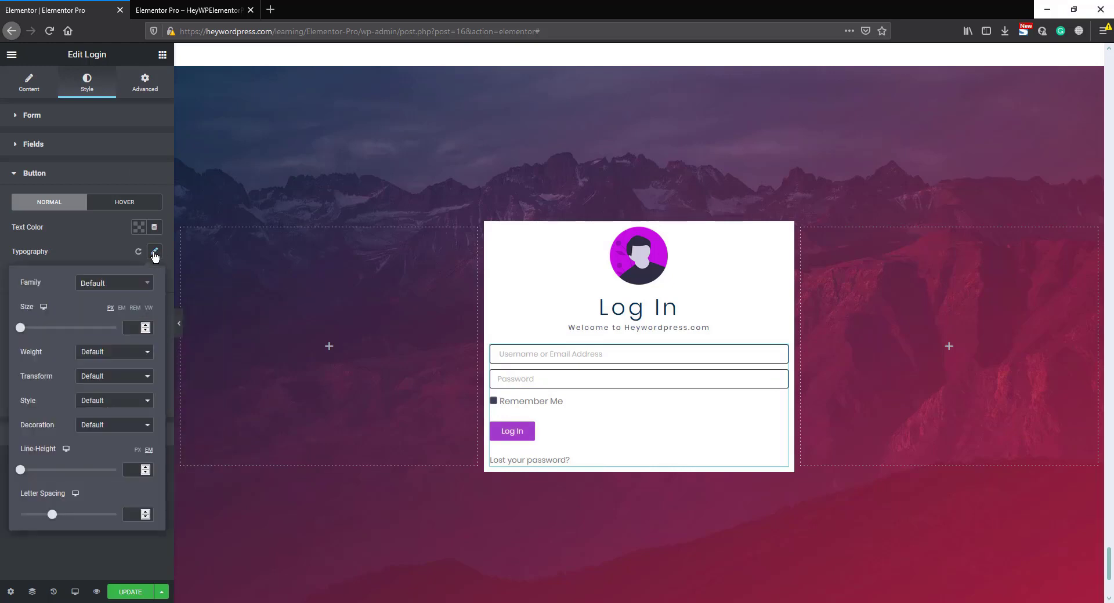
left_click(96, 381)
left_click(96, 399)
left_click(111, 358)
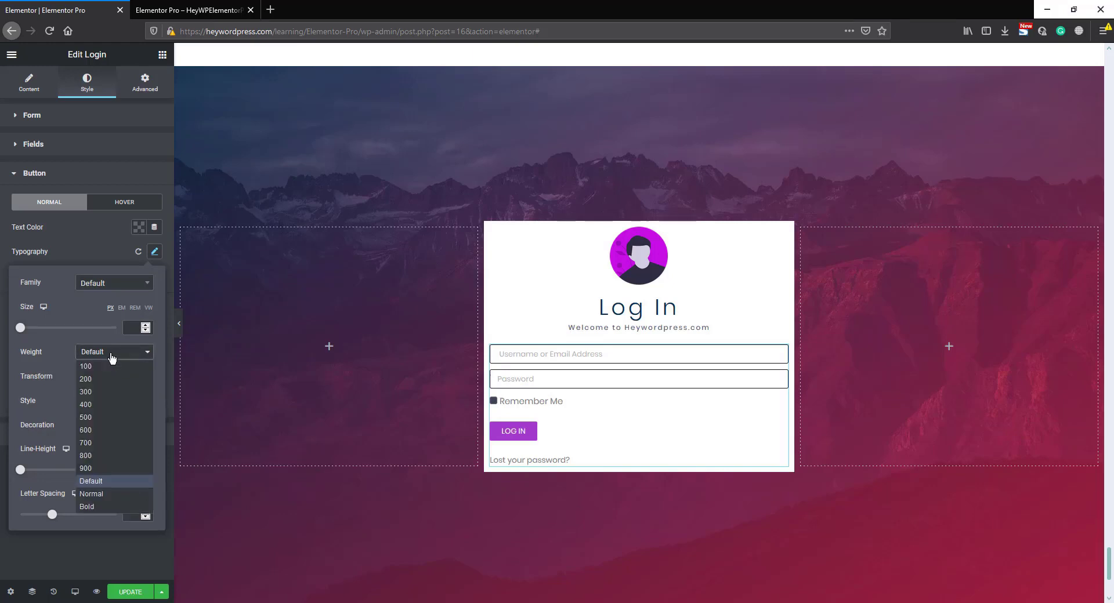
left_click(92, 431)
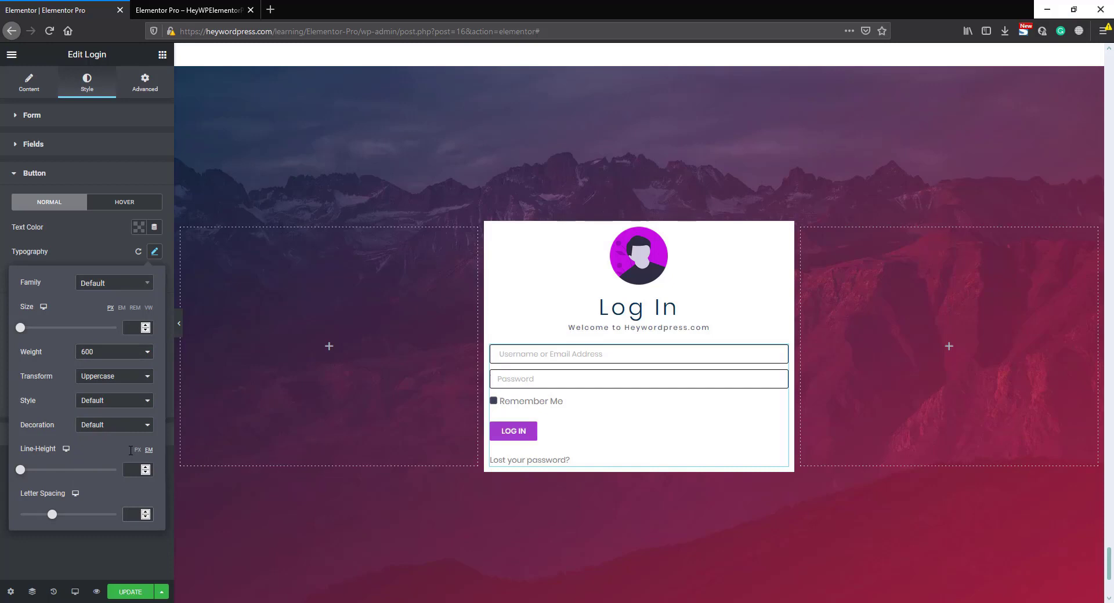
type("2")
left_click(79, 242)
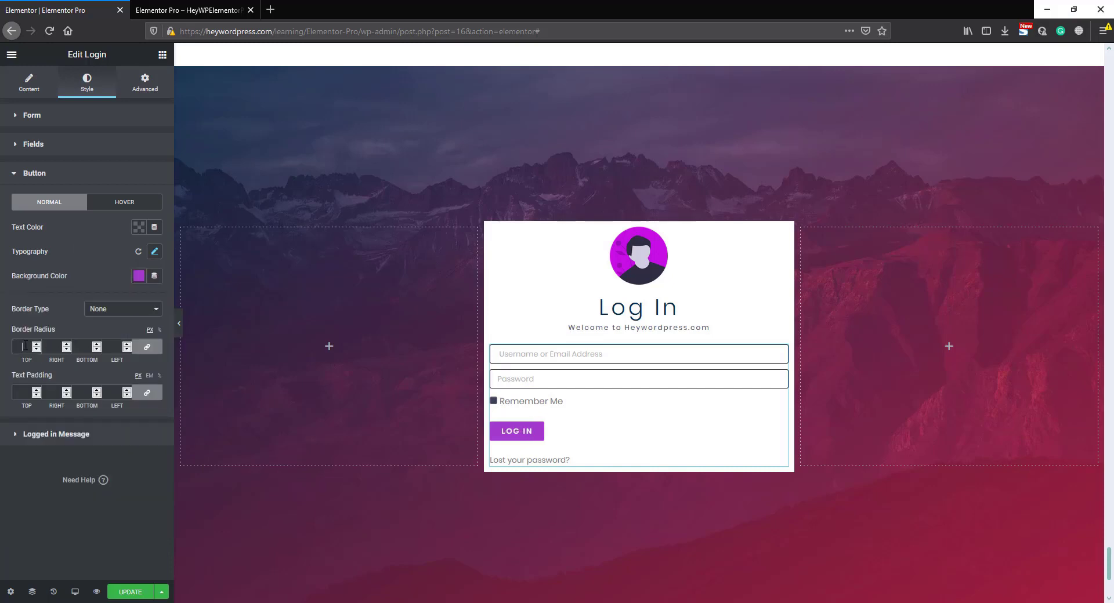
left_click(26, 345)
type("3")
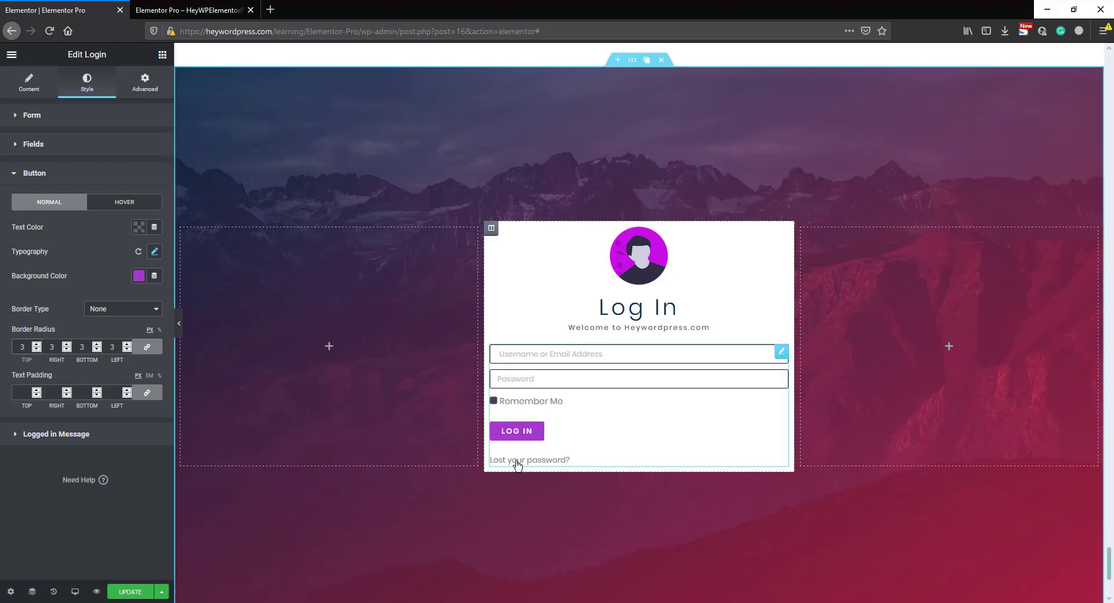
- Set the links color of the login form to the muted slate-purple palette swatch
left_click(105, 127)
left_click(139, 180)
left_click(204, 207)
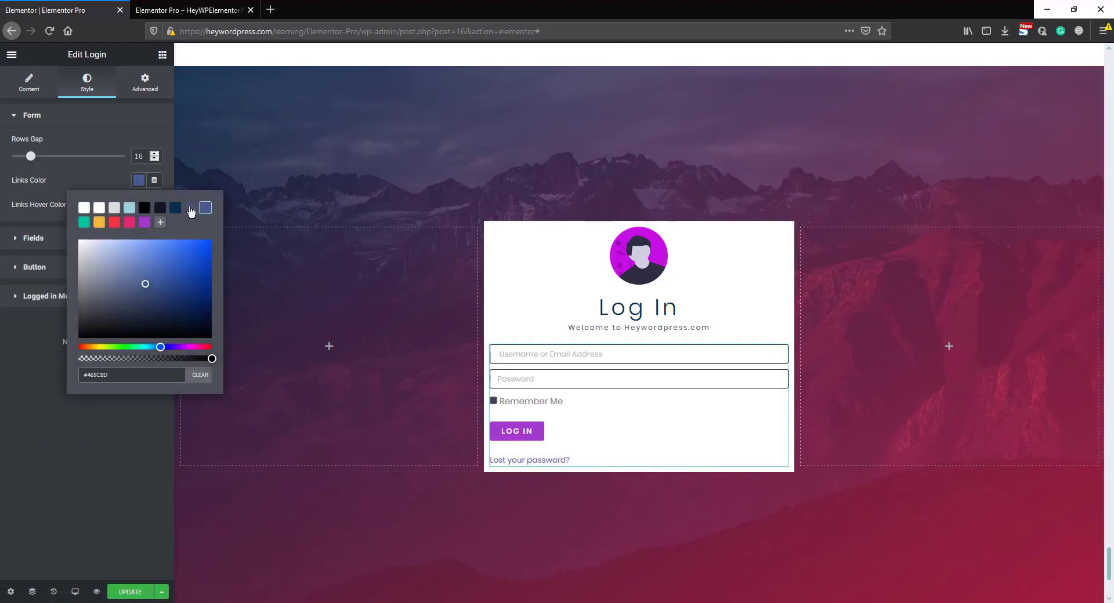
left_click(191, 209)
left_click(264, 216)
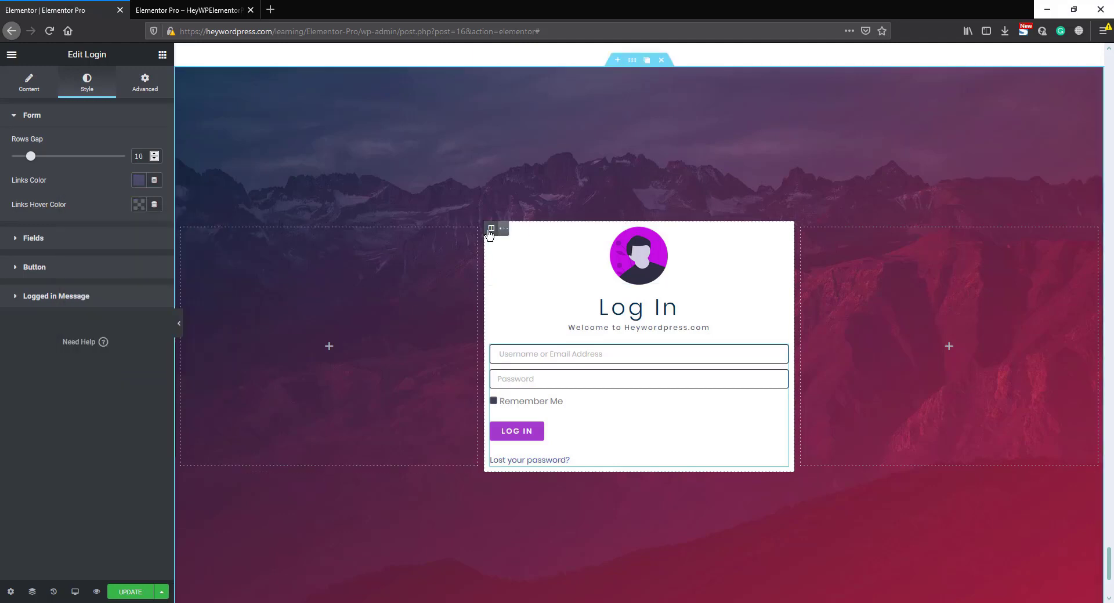
- Set the middle column's padding to 50 px and its border radius to 5 px on all sides
left_click(491, 229)
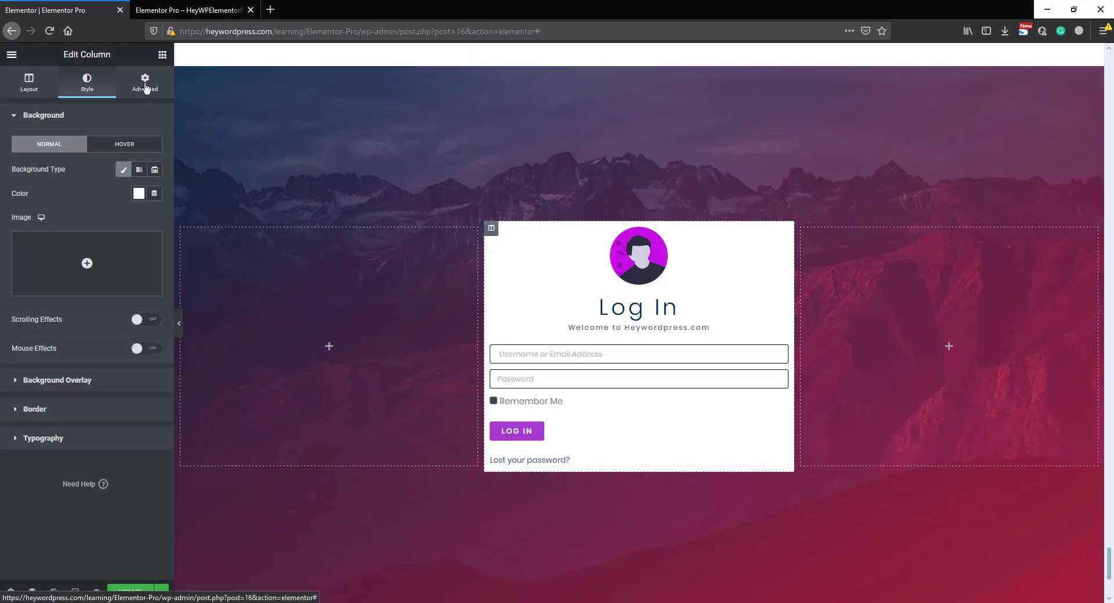
left_click(145, 82)
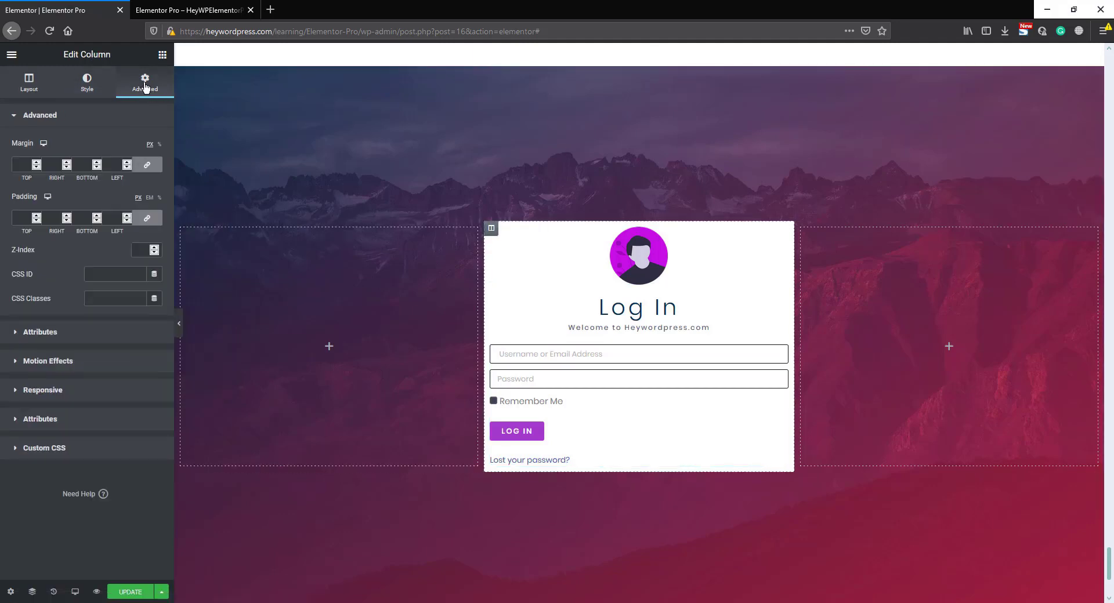
left_click(23, 218)
type("50")
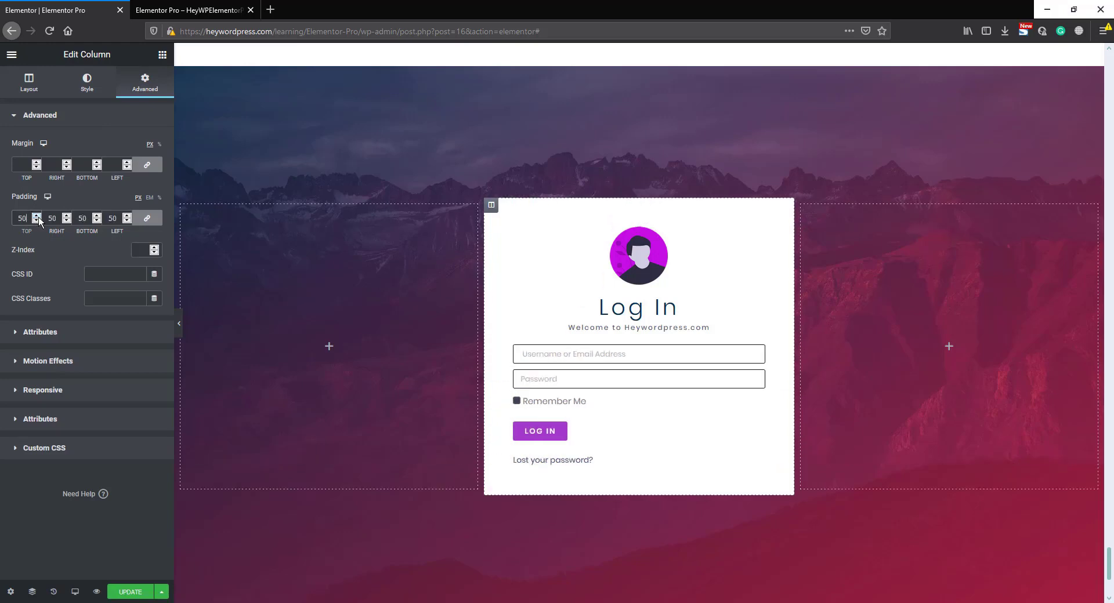
left_click(90, 87)
left_click(74, 410)
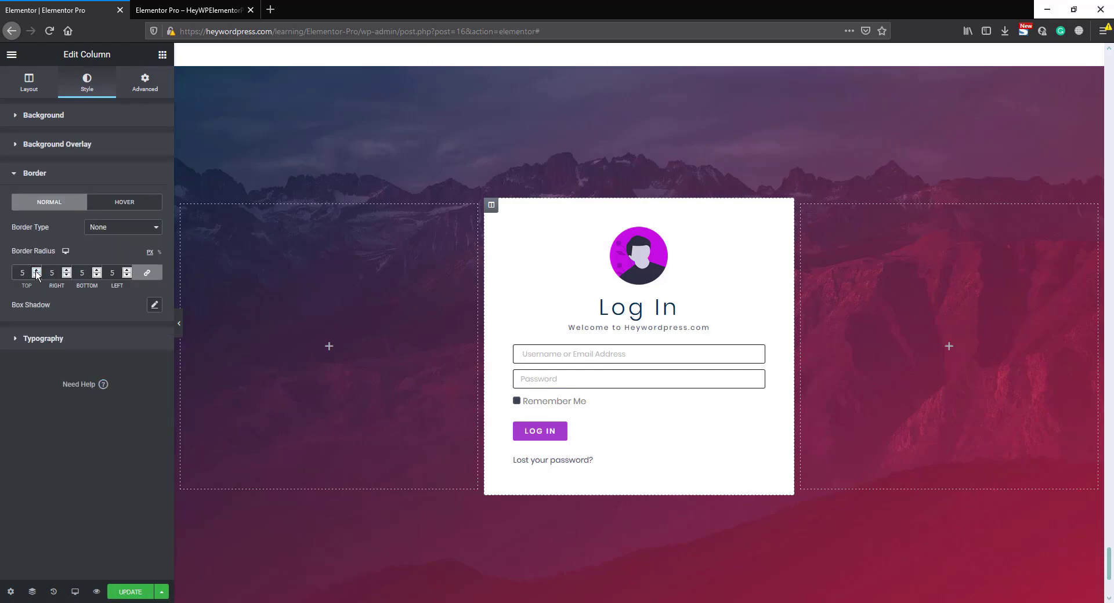
- Narrow the white middle column from both sides so the login box stays centered between the two empty columns
left_click(499, 334)
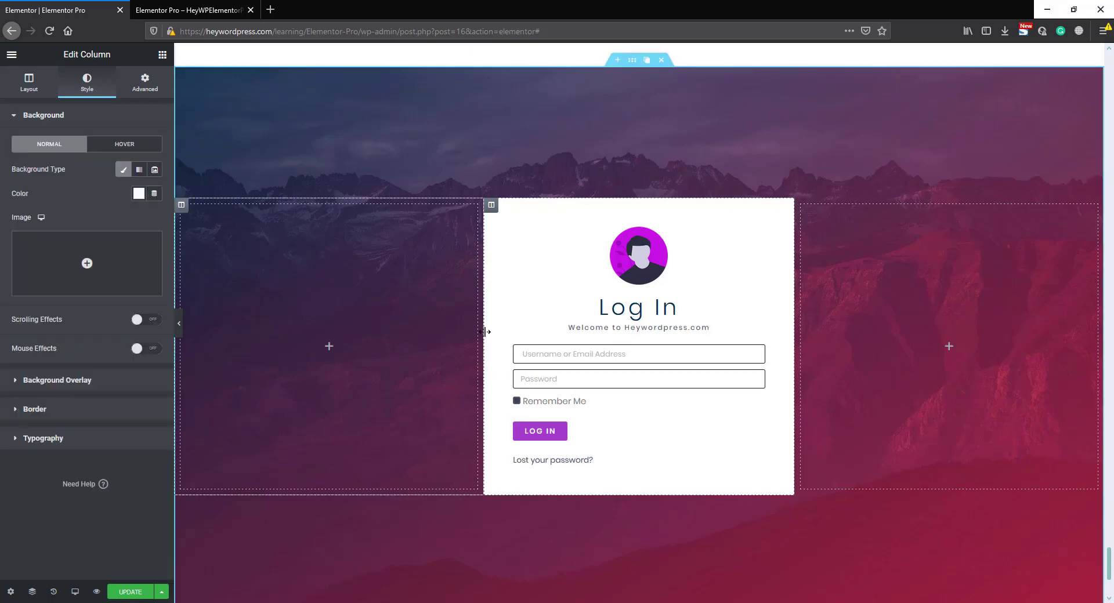
left_click_drag(489, 333, 525, 335)
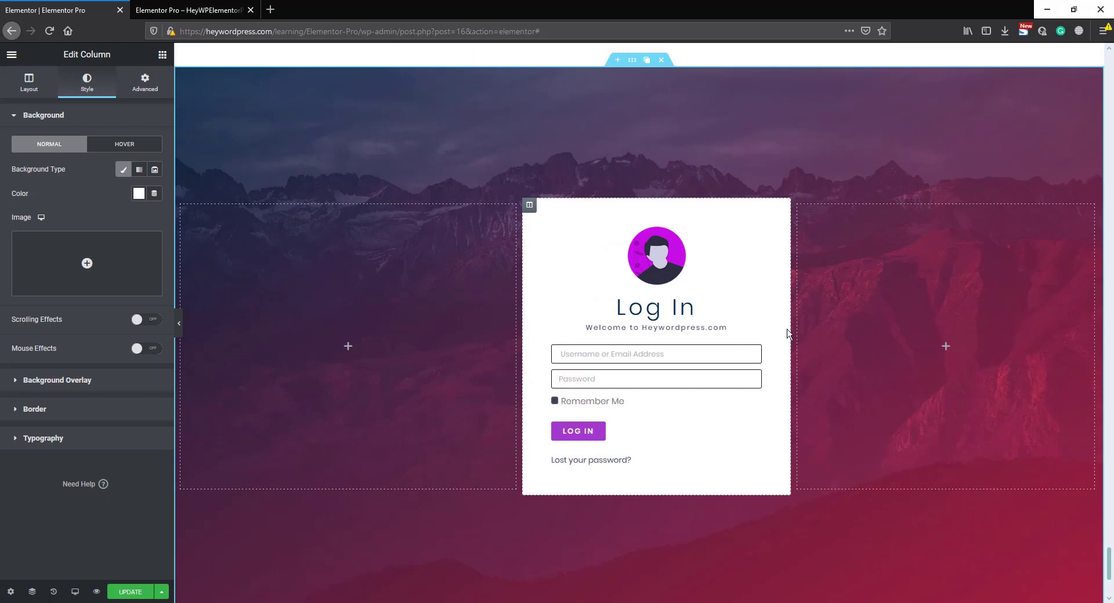
left_click_drag(787, 333, 754, 331)
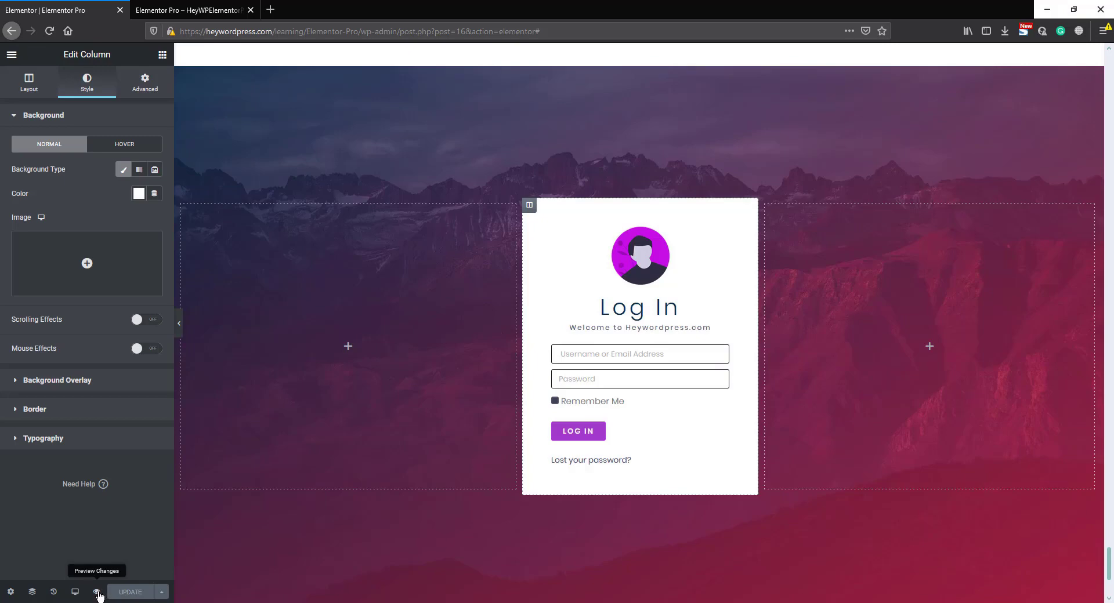
- Preview the page down to the login section and copy the page address without its preview parameters
left_click(96, 592)
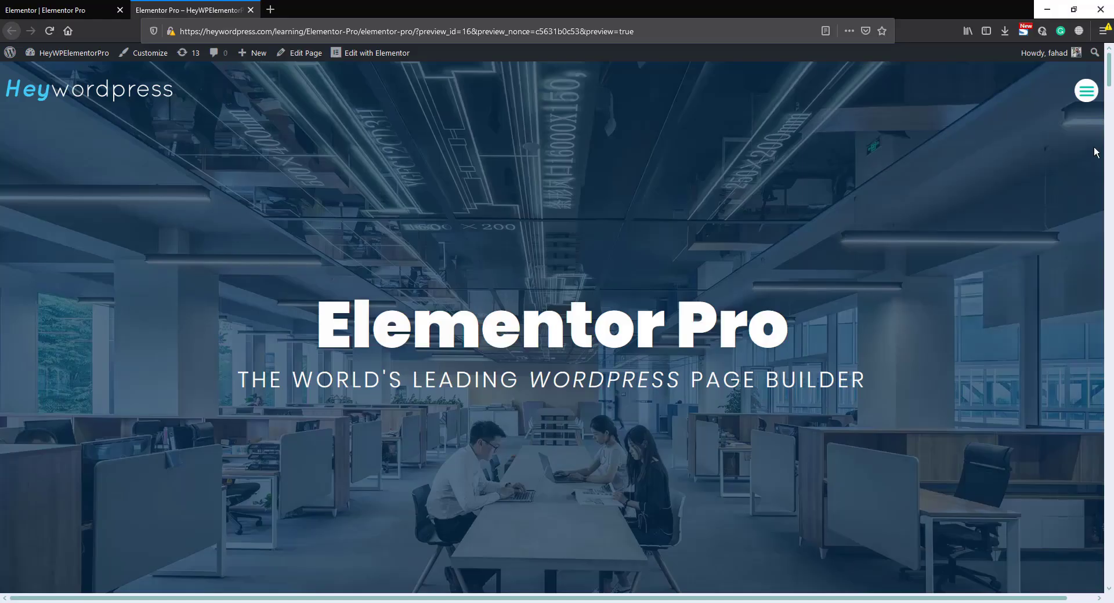
left_click_drag(1110, 147, 1110, 584)
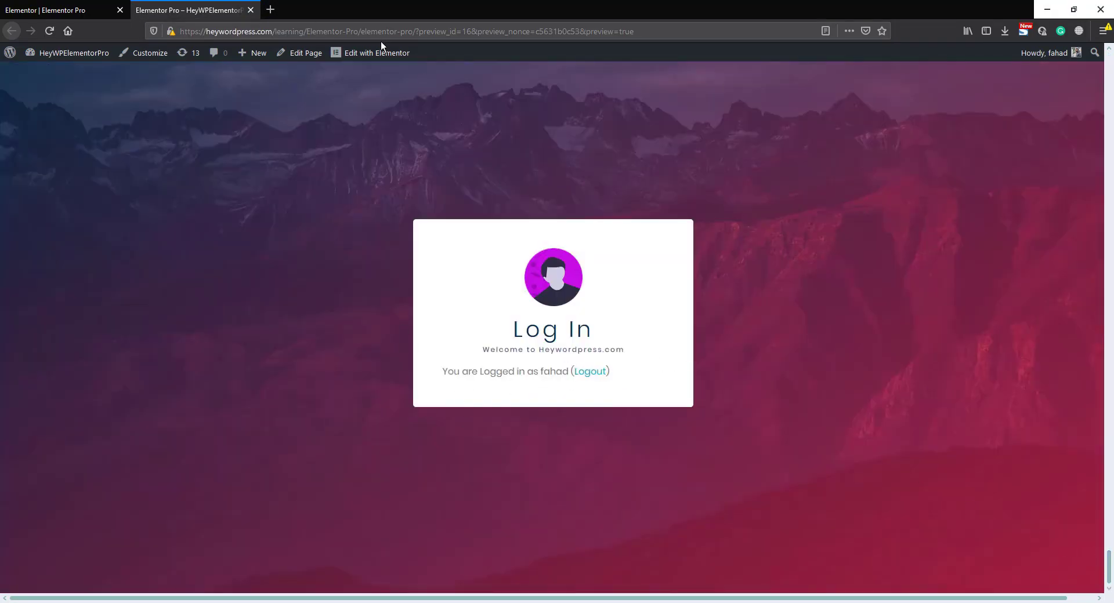
left_click(413, 31)
left_click(416, 31)
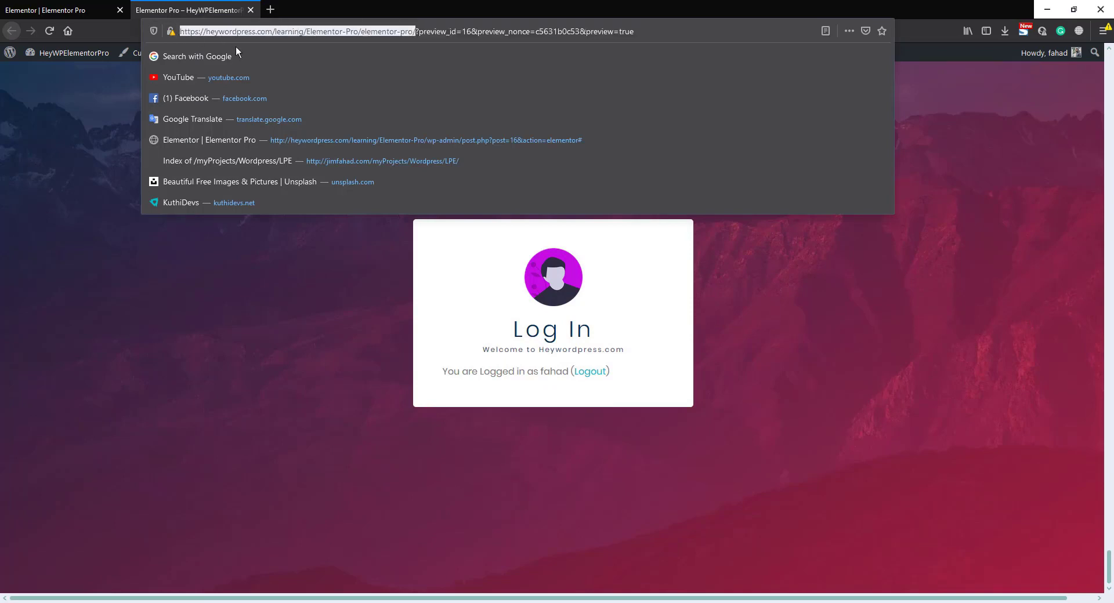
left_click(1103, 30)
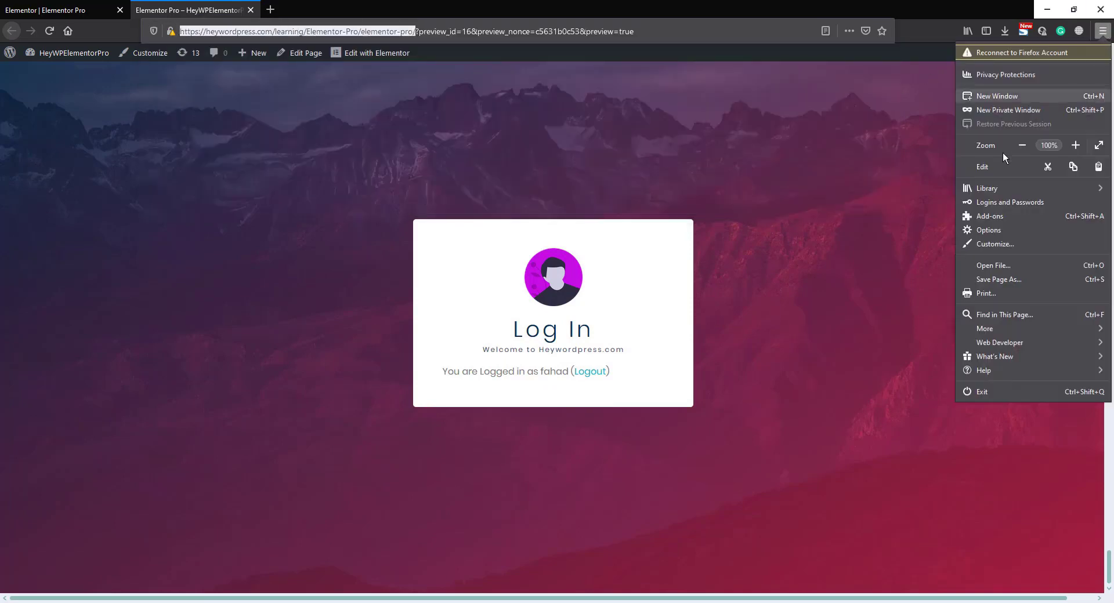
left_click(1016, 110)
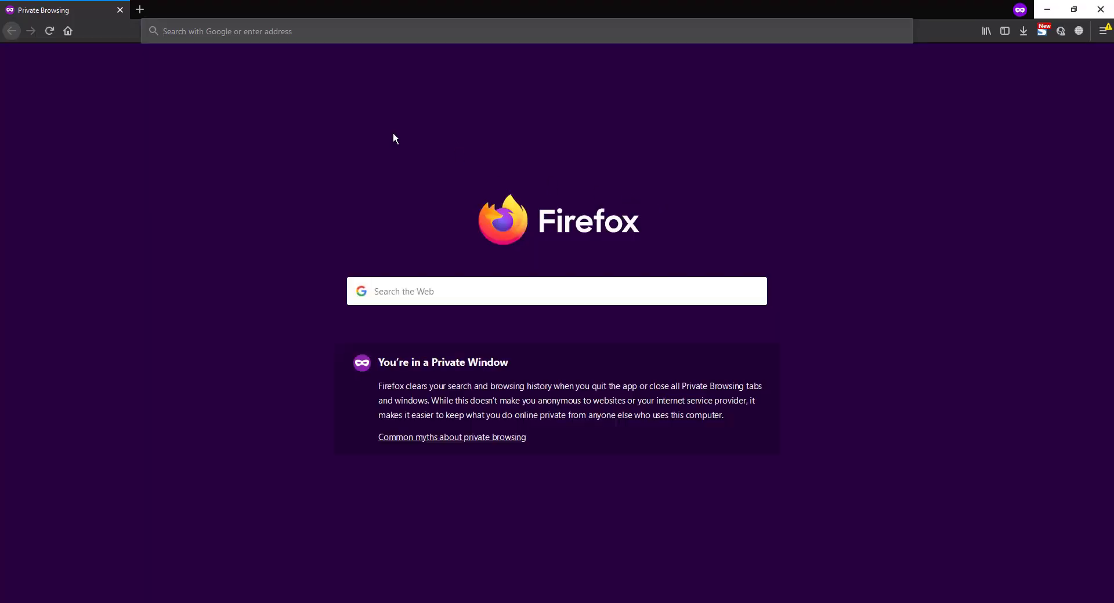
type("https://heywordpress.com/learning/Elementor-Pro/elementor-pro/")
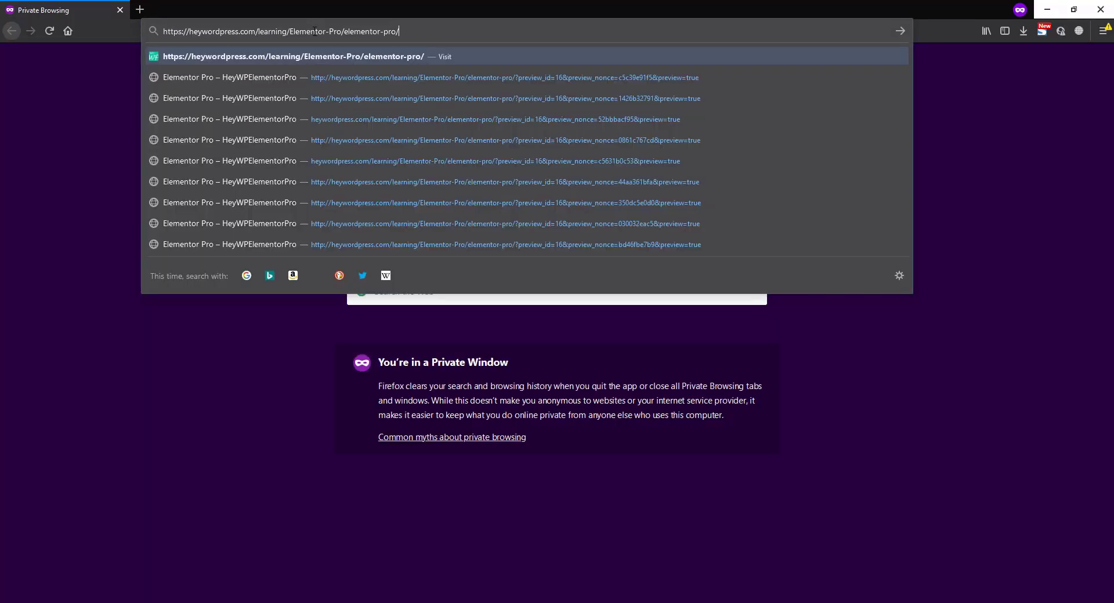
key("Return")
scroll(557, 319, "down", 15)
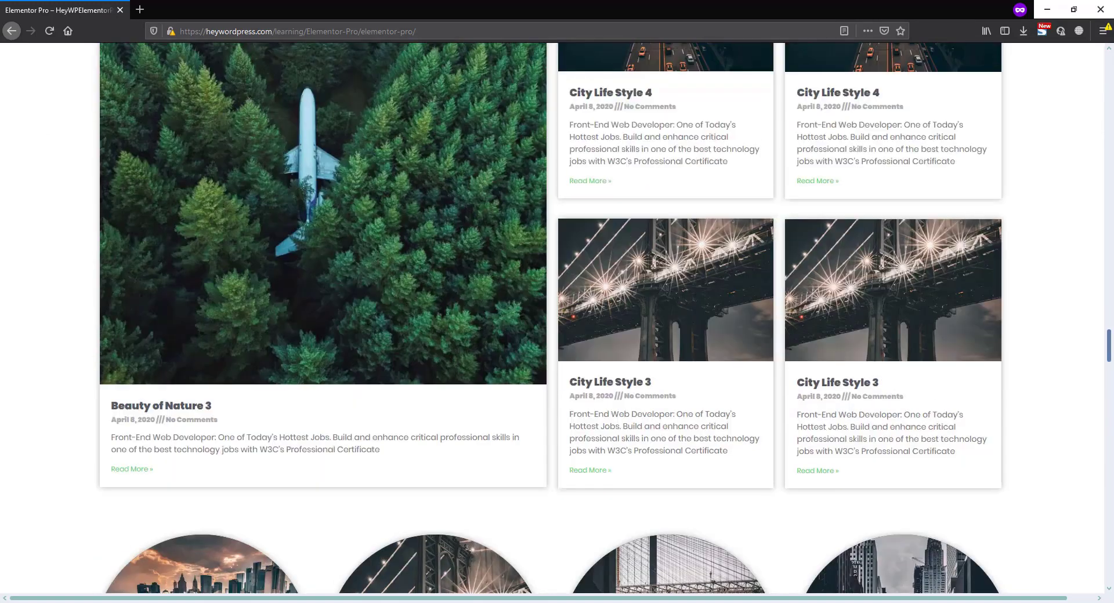
scroll(1021, 503, "down", 20)
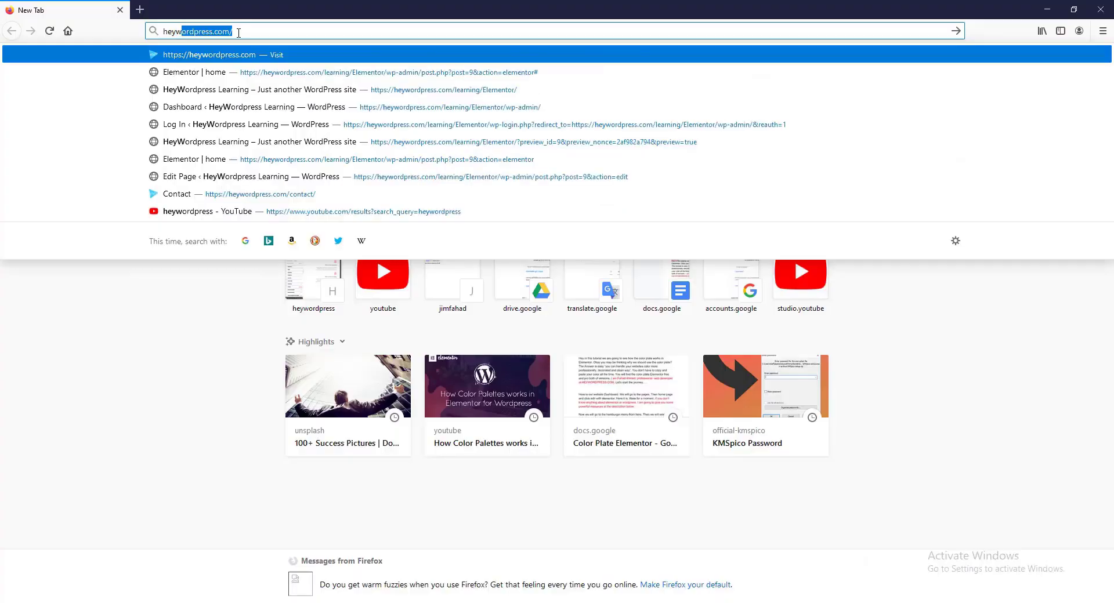
- Open the Request A Quote form on heywordpress.com
key("Return")
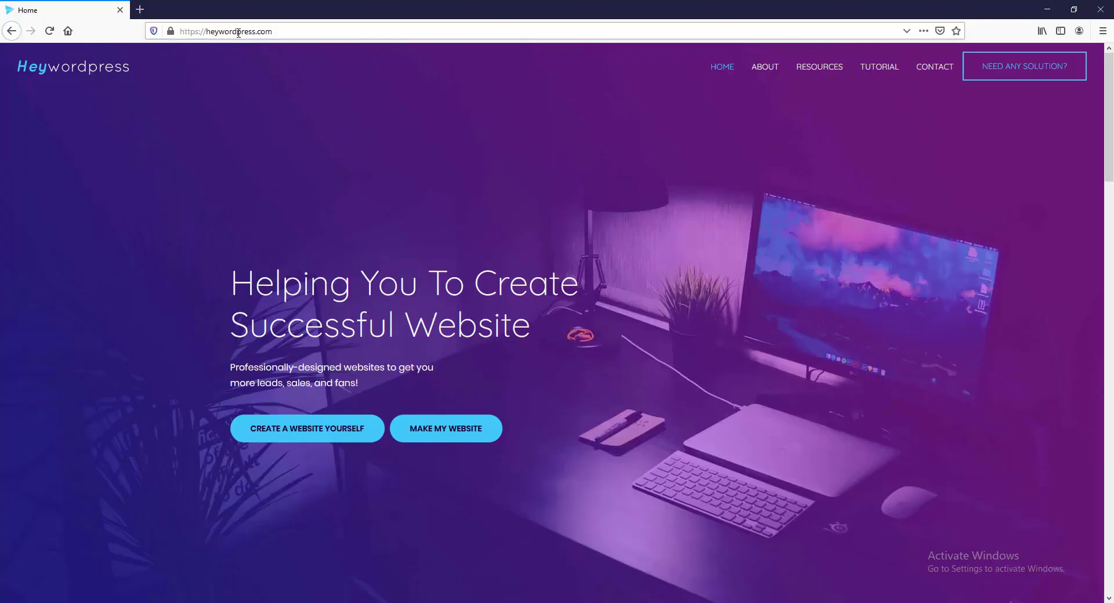
left_click(446, 432)
scroll(468, 441, "down", 3)
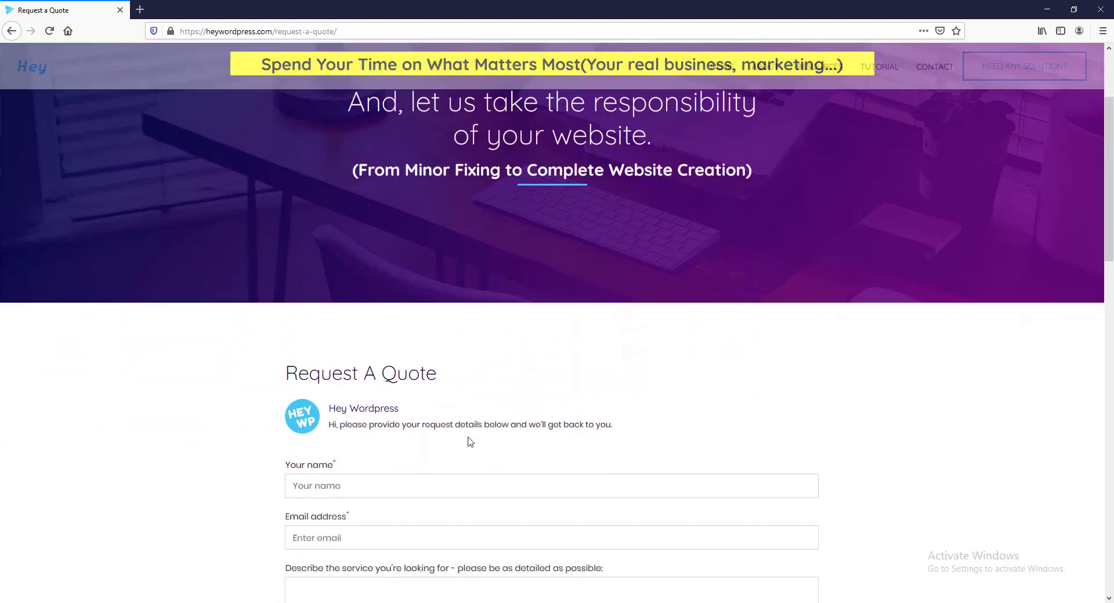
scroll(469, 436, "down", 1)
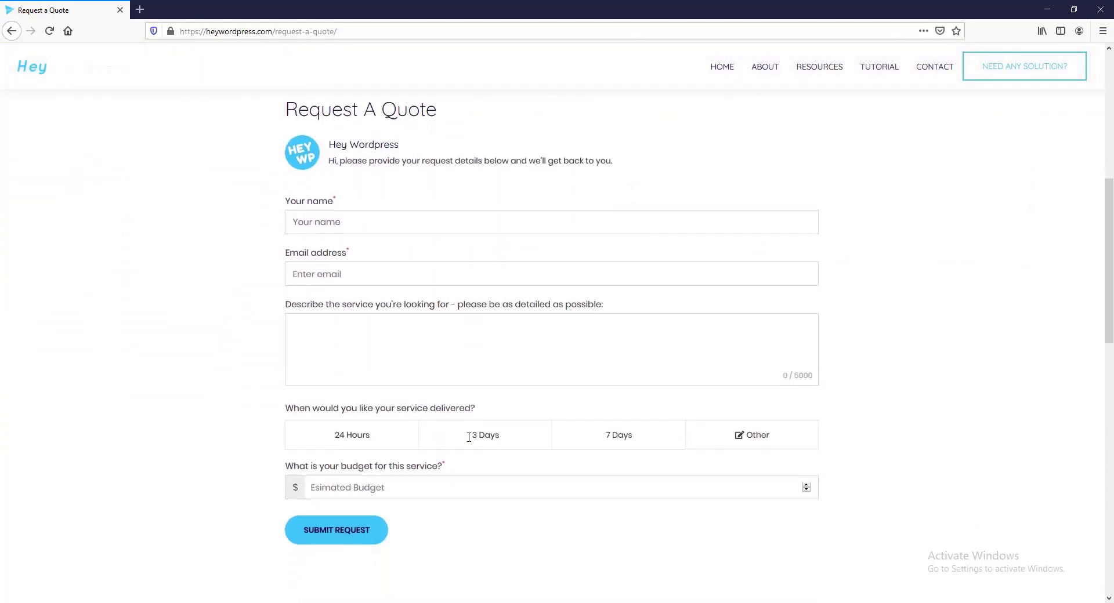
- Enter the customer's name and e-mail, and describe the service as a complete website for an online or Drop-shipping business
left_click(353, 216)
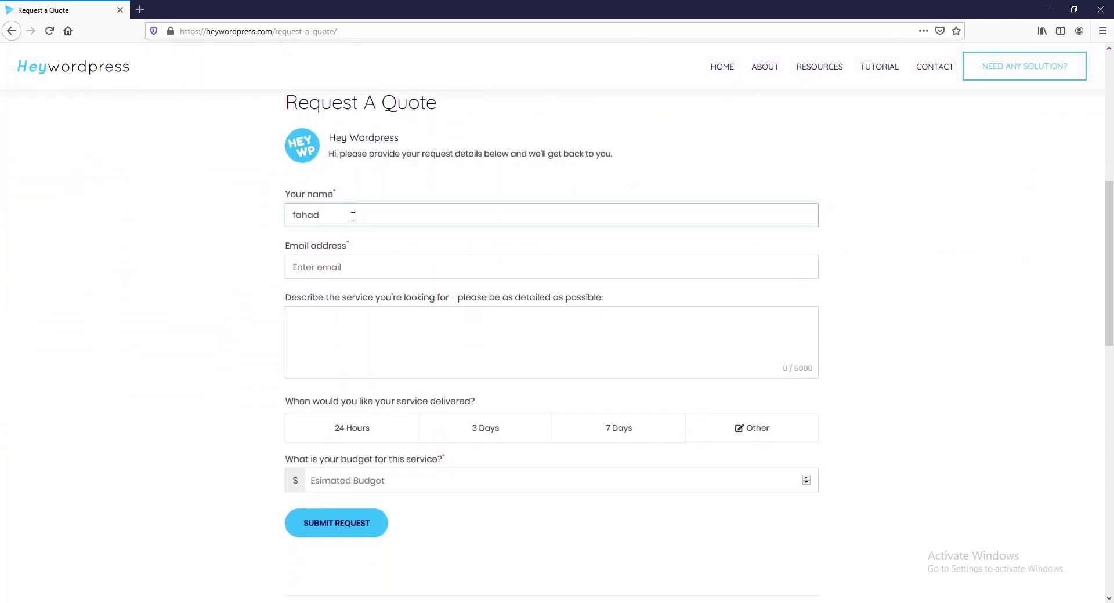
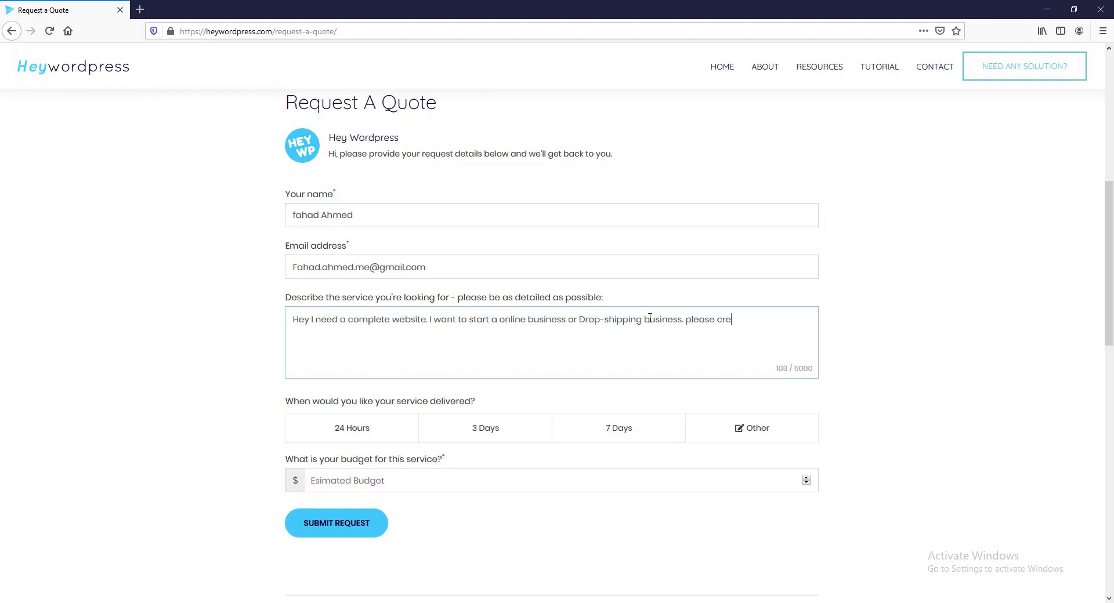
- Choose delivery in 7 Days, set the estimated budget to $500 and submit the quote request
left_click(618, 428)
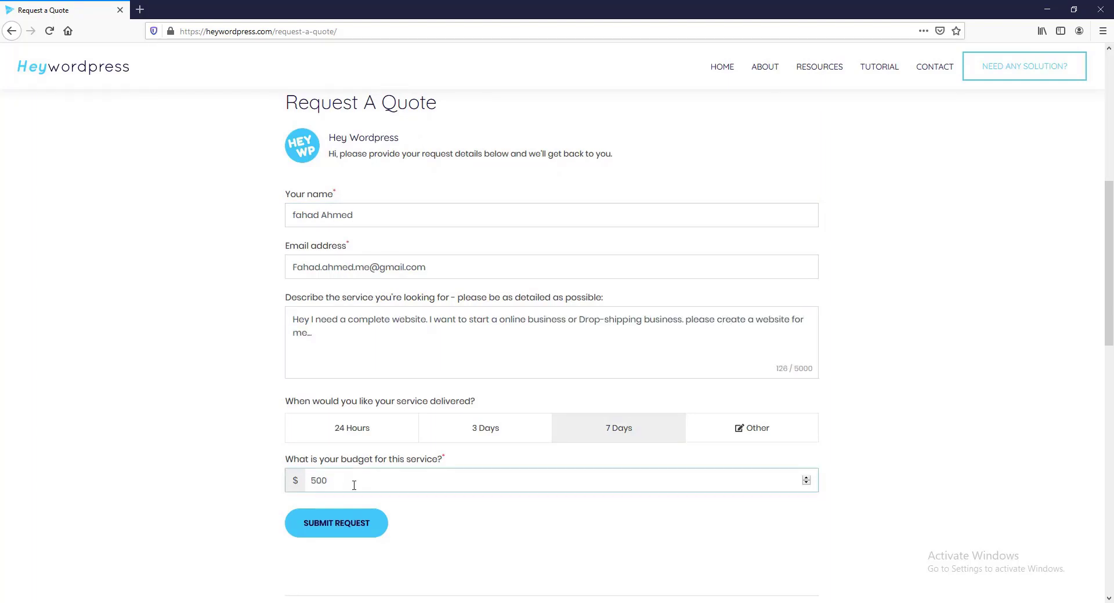
left_click(363, 530)
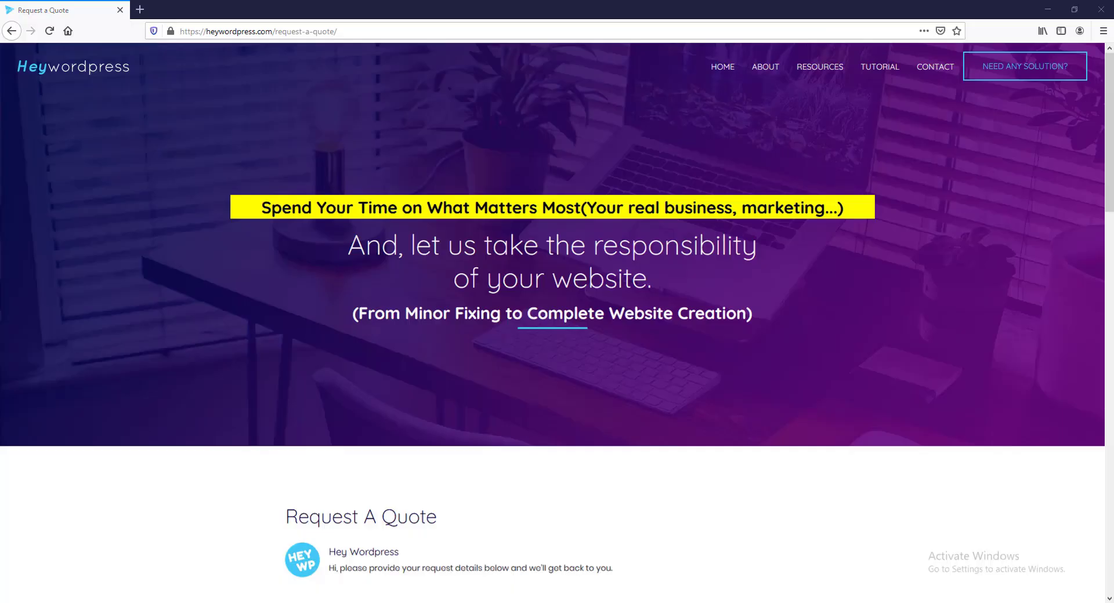